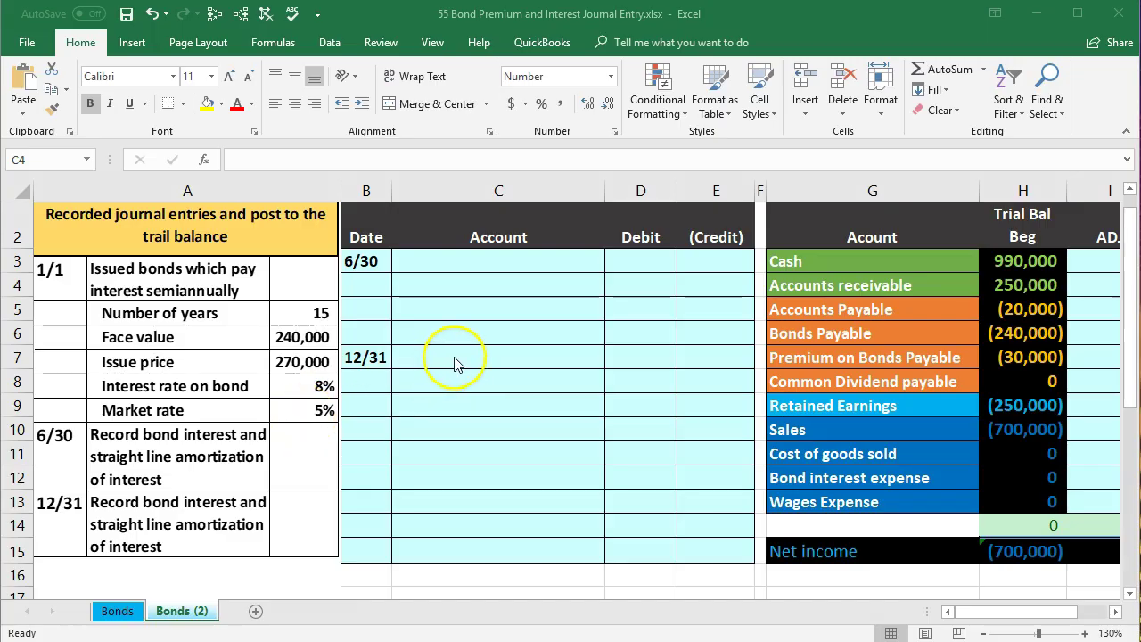
Review the trial balance's beginning balances from Cash to Sales and their total formula
left_click(453, 285)
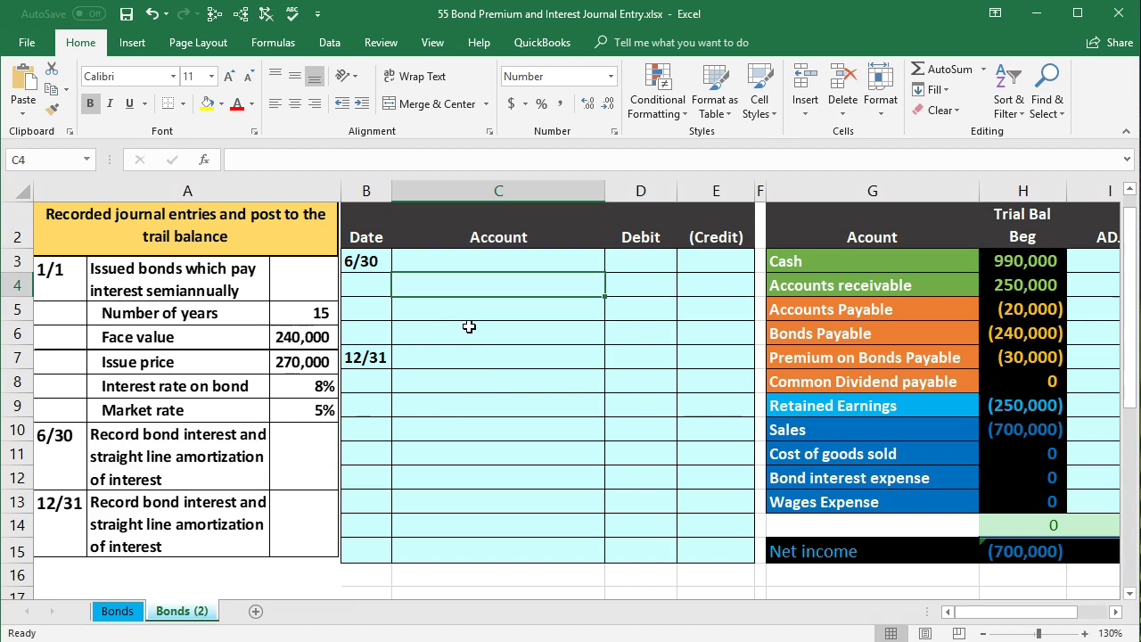
left_click(985, 332)
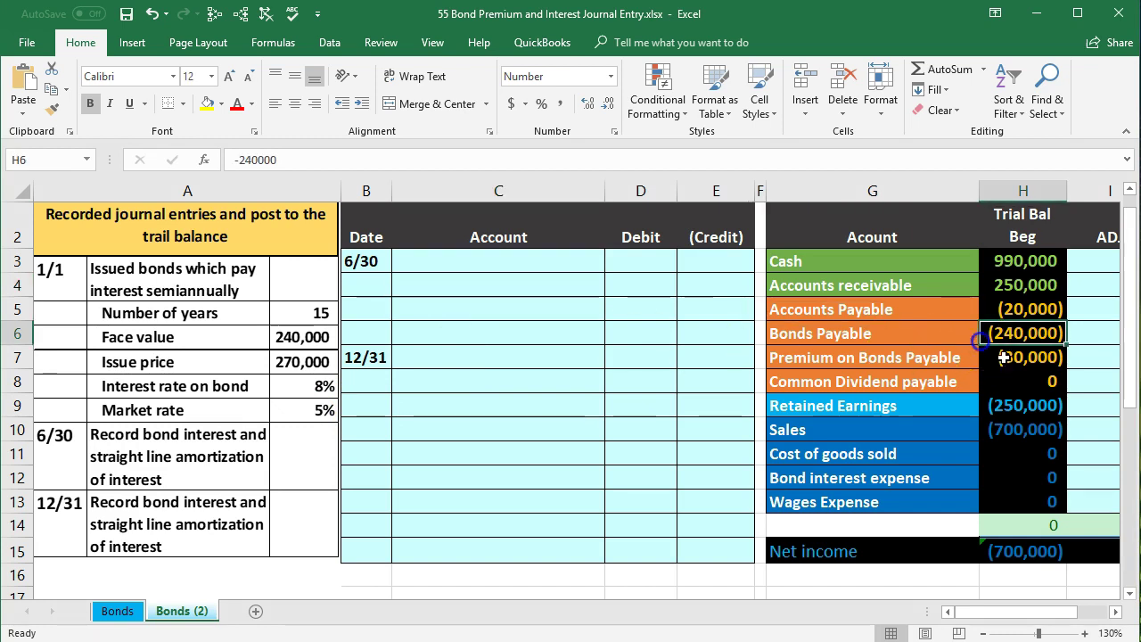
left_click(1116, 612)
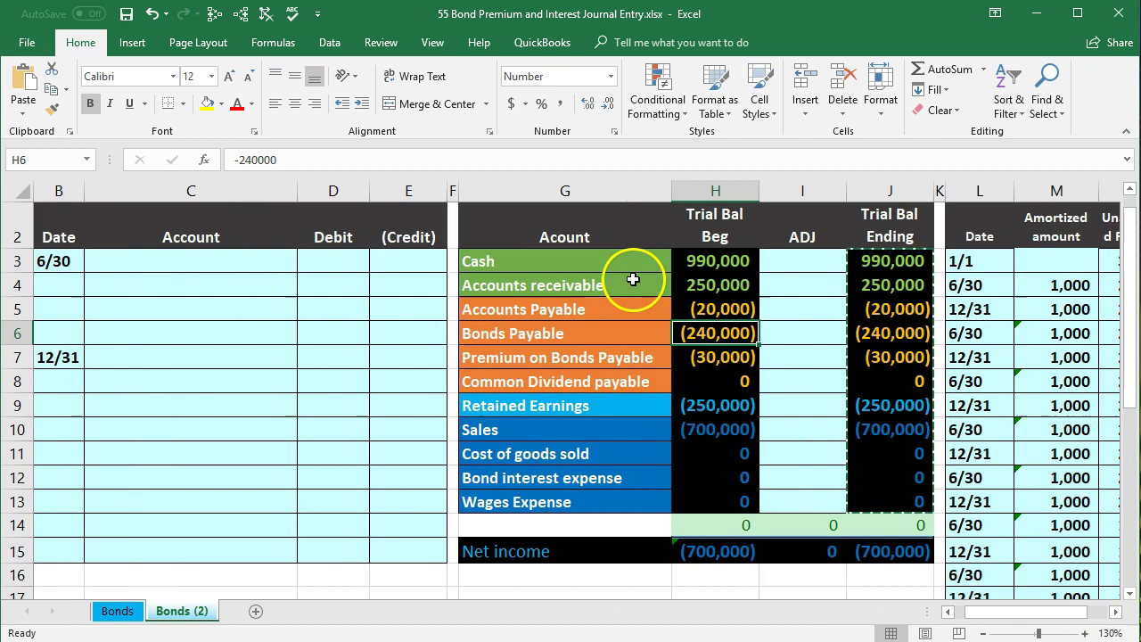
left_click_drag(595, 257, 733, 499)
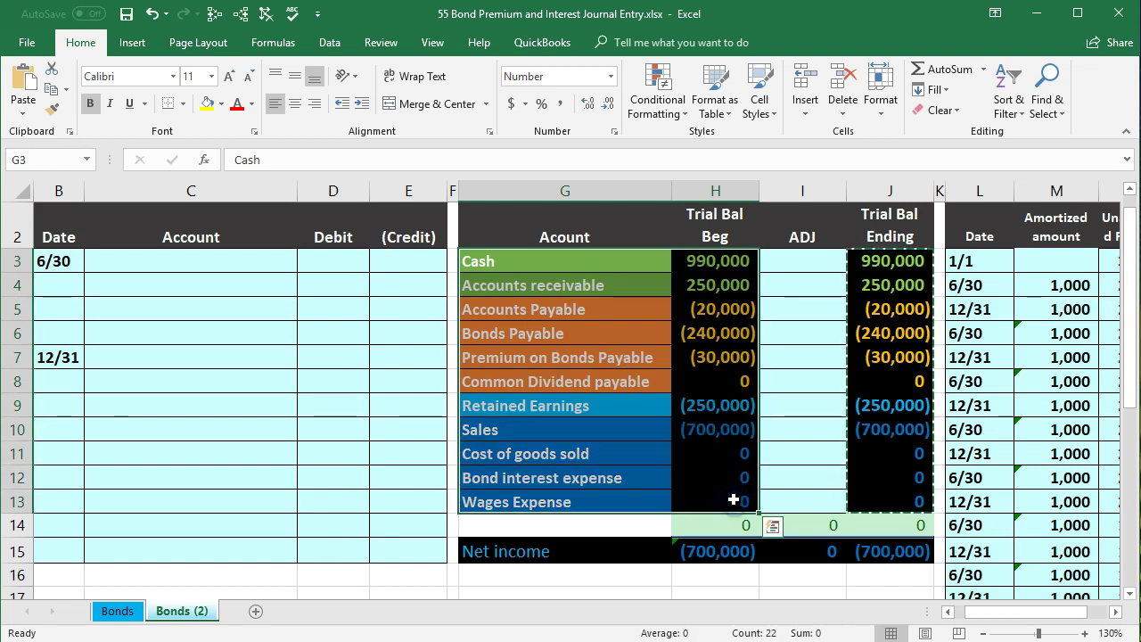
left_click(721, 261)
left_click_drag(722, 260, 735, 444)
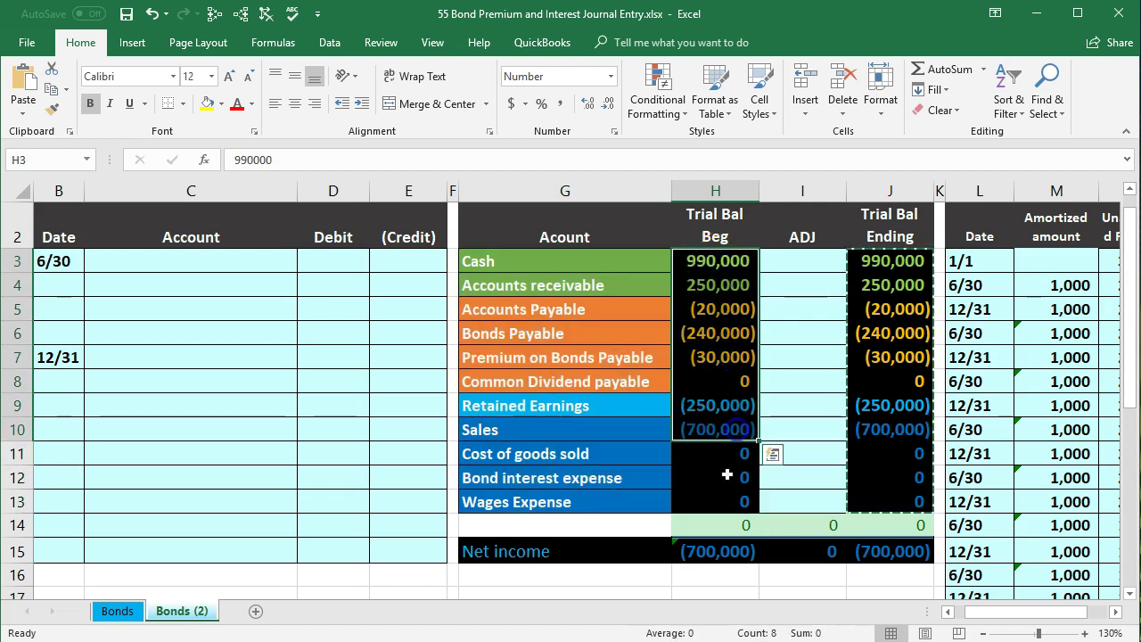
double_click(720, 524)
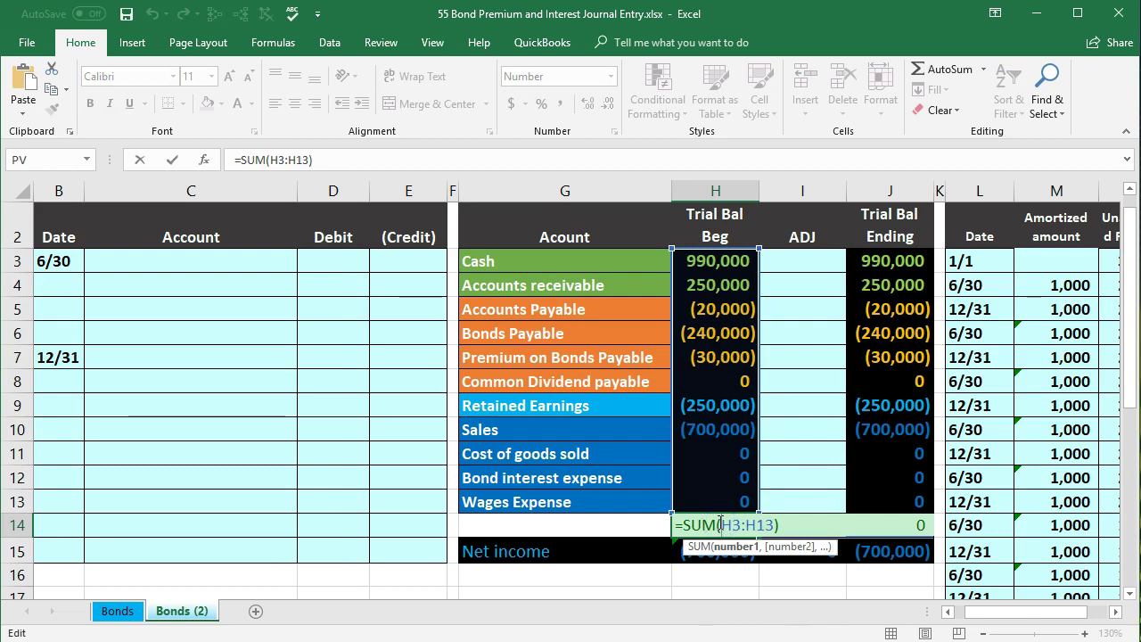
key("Return")
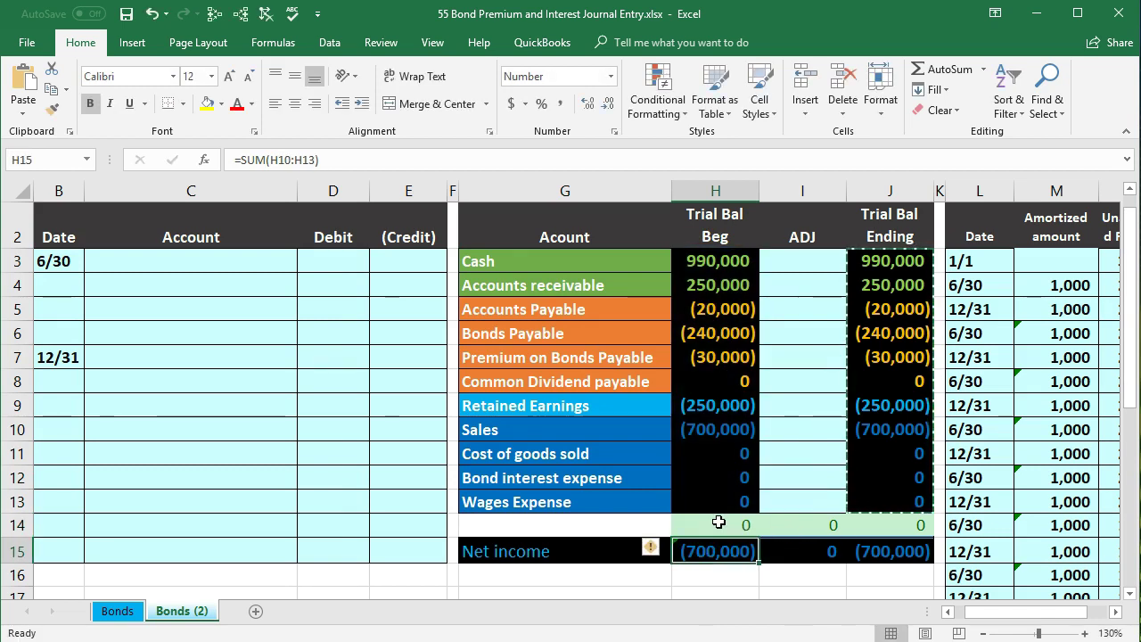
Inspect the Net income formula, then go back along row 6 to the journal's Date column
left_click(714, 550)
double_click(714, 550)
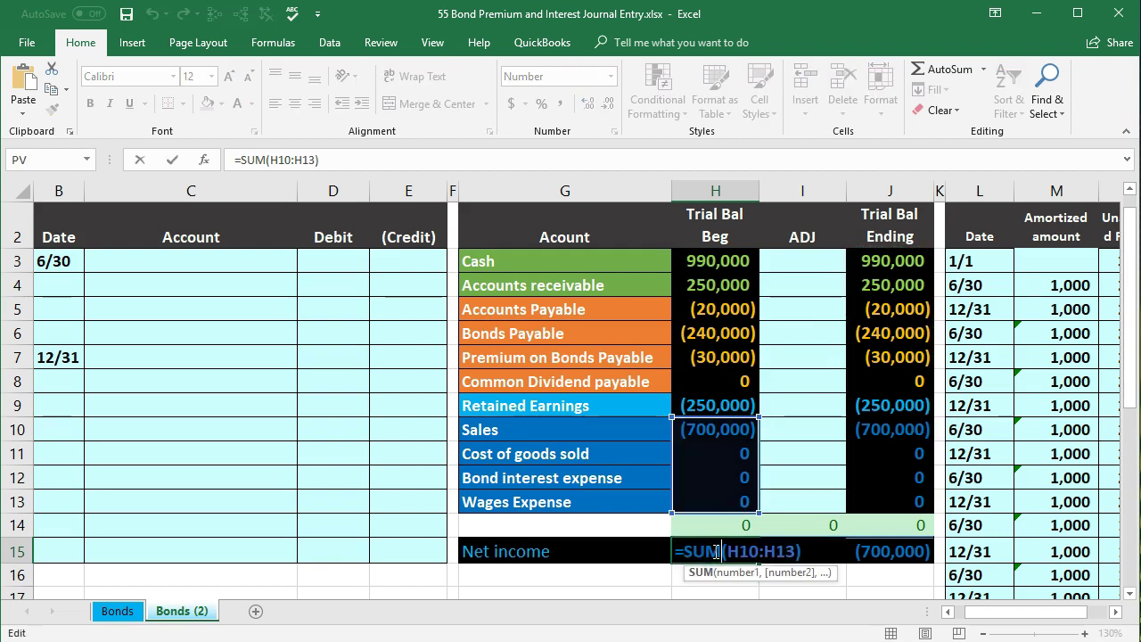
key("Return")
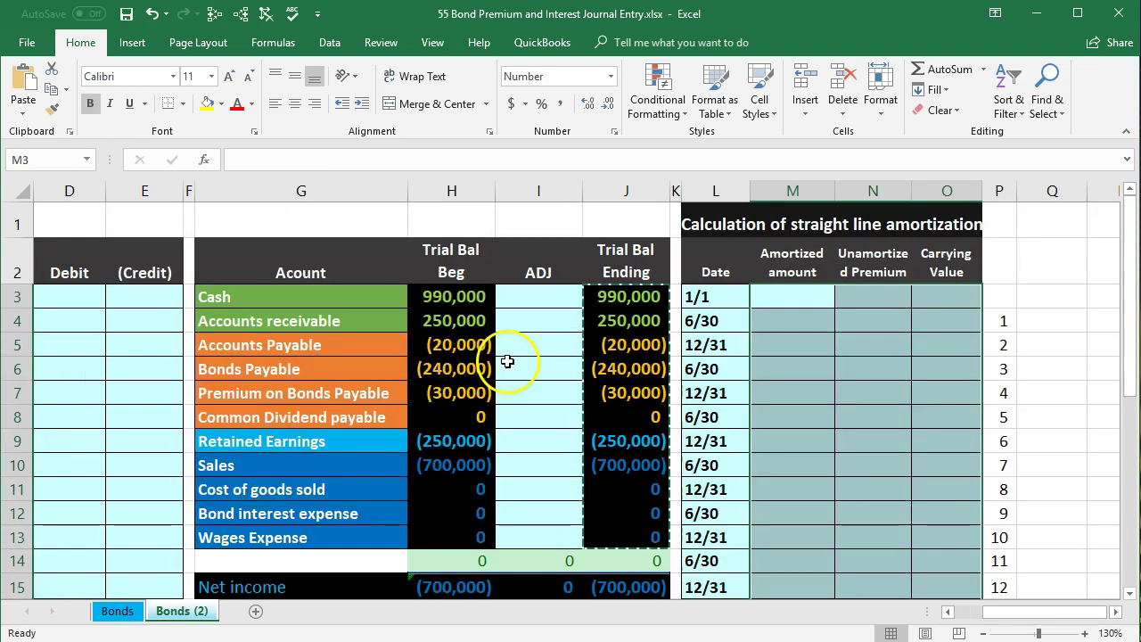
left_click(472, 378)
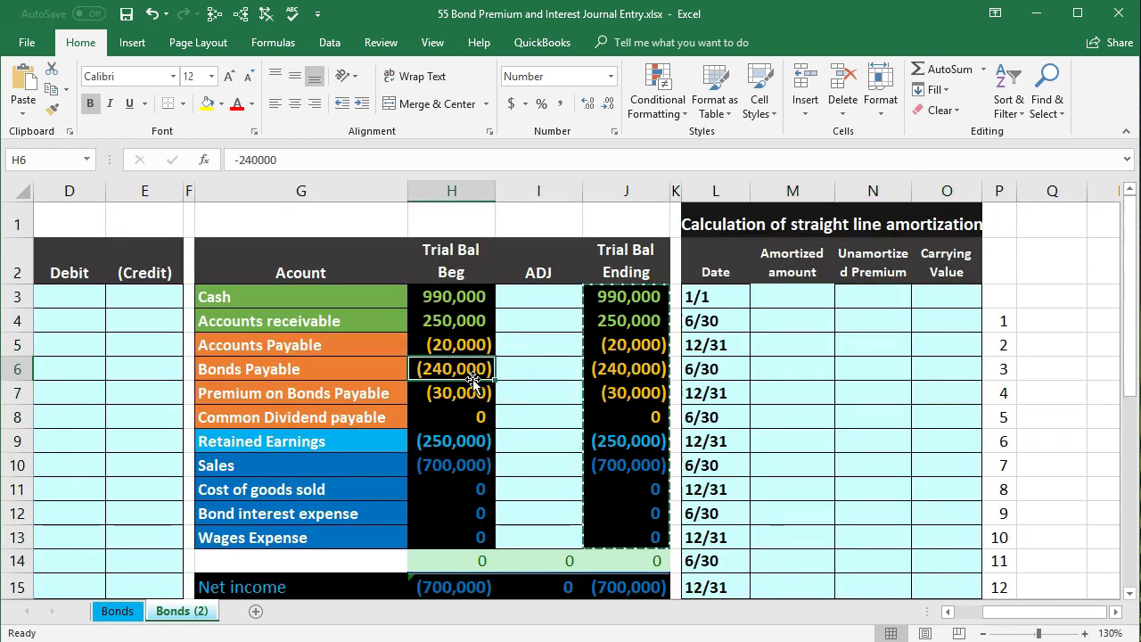
key("Left")
key("Left")
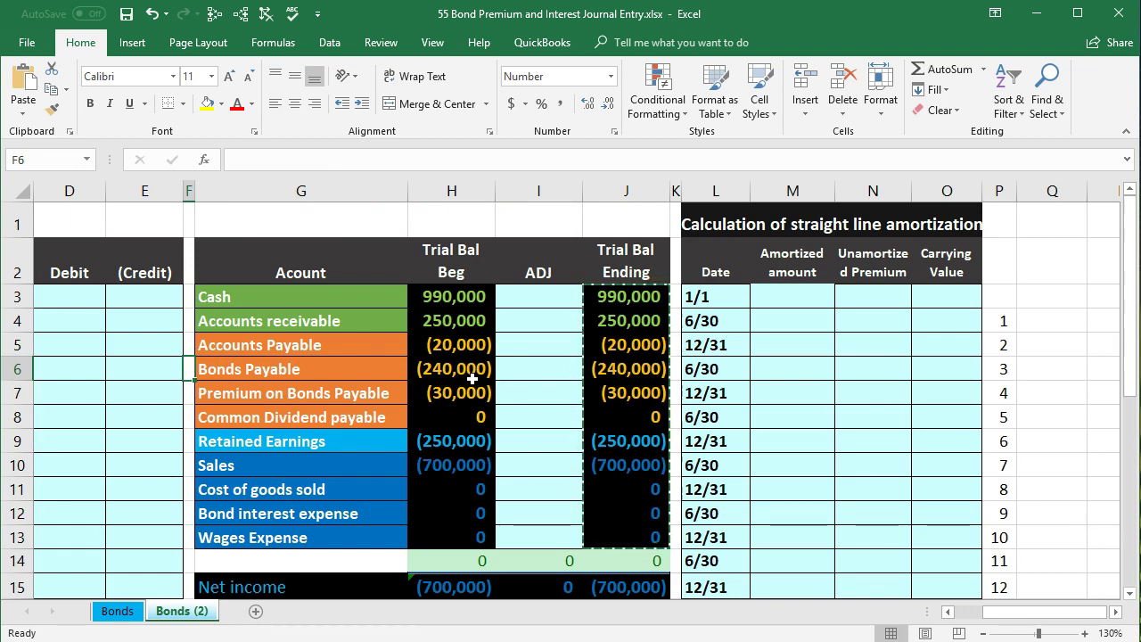
key("Left")
key("Left")
key("Left")
key("Left")
key("Left")
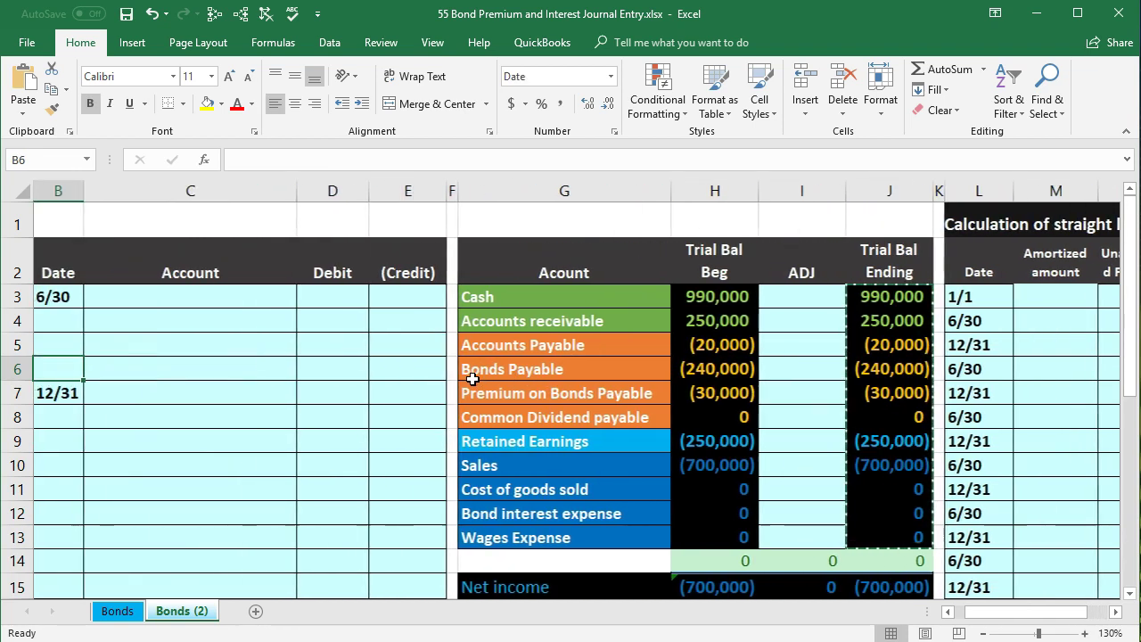
key("Right")
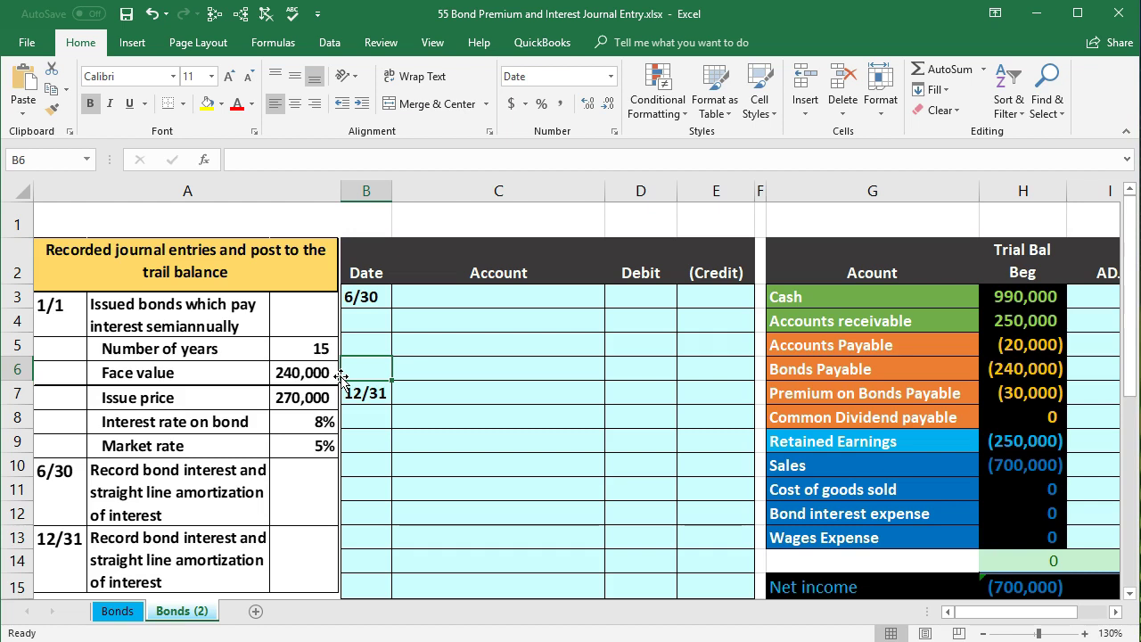
Check the Bonds Payable (240,000), Premium on Bonds Payable and Bond interest expense balances
left_click(1014, 368)
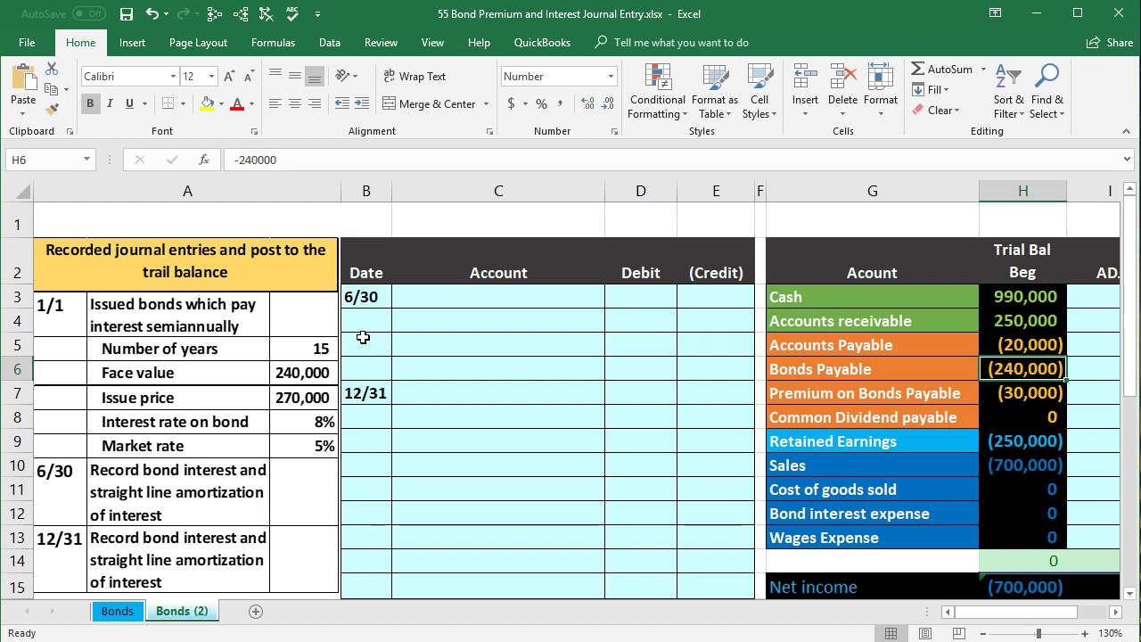
left_click(1018, 393)
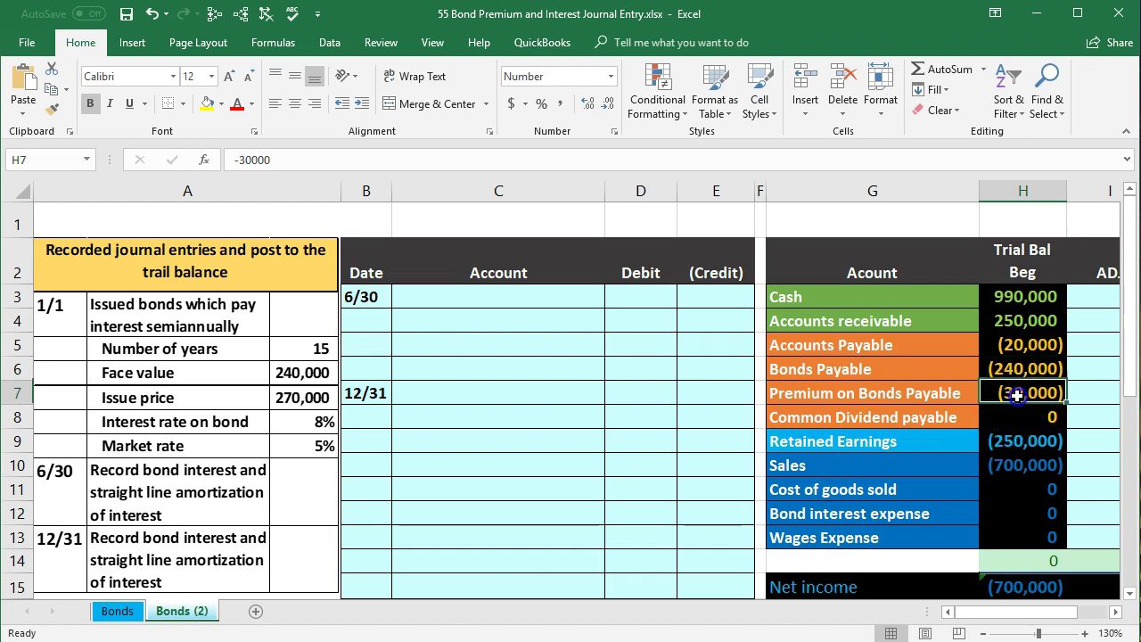
left_click_drag(1003, 369, 1013, 390)
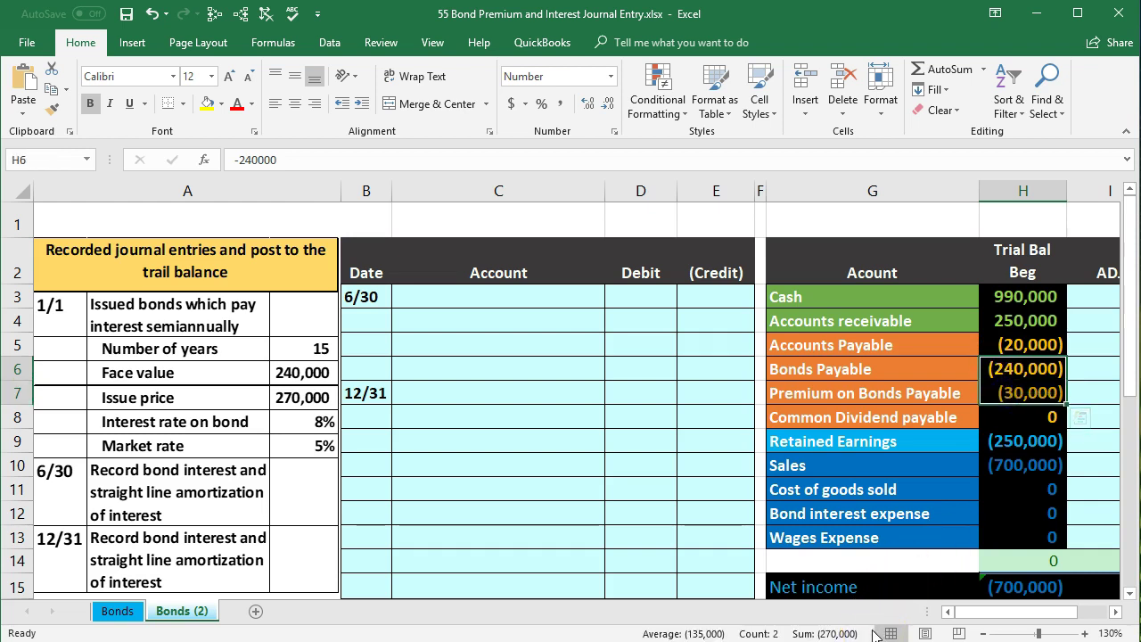
left_click(369, 410)
left_click(538, 434)
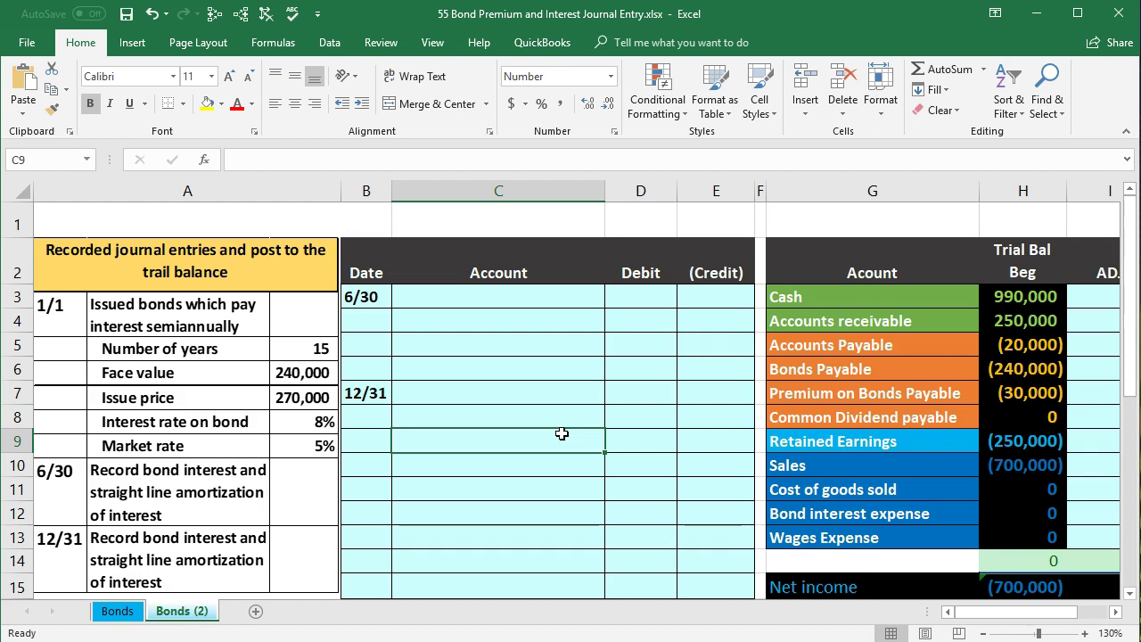
left_click(1019, 396)
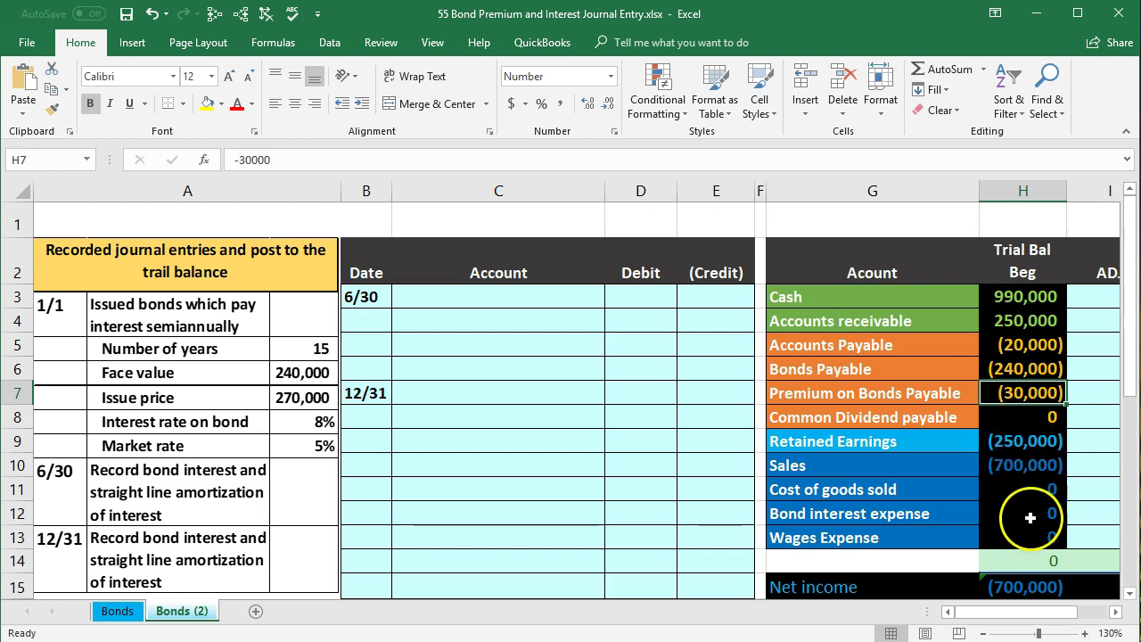
left_click(1030, 515)
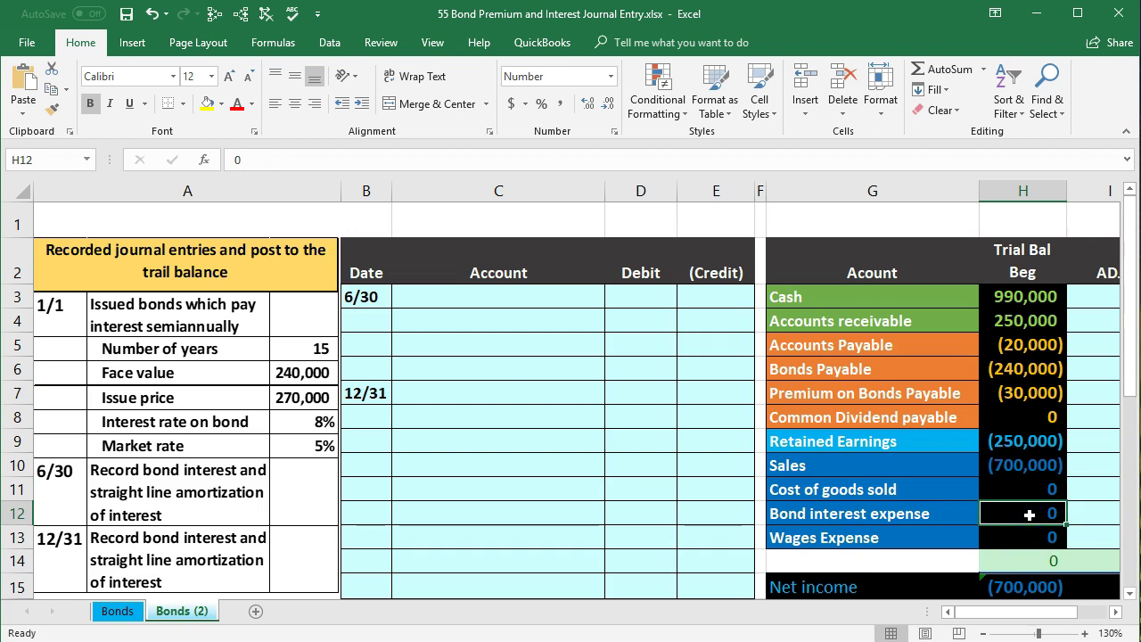
left_click(1025, 394)
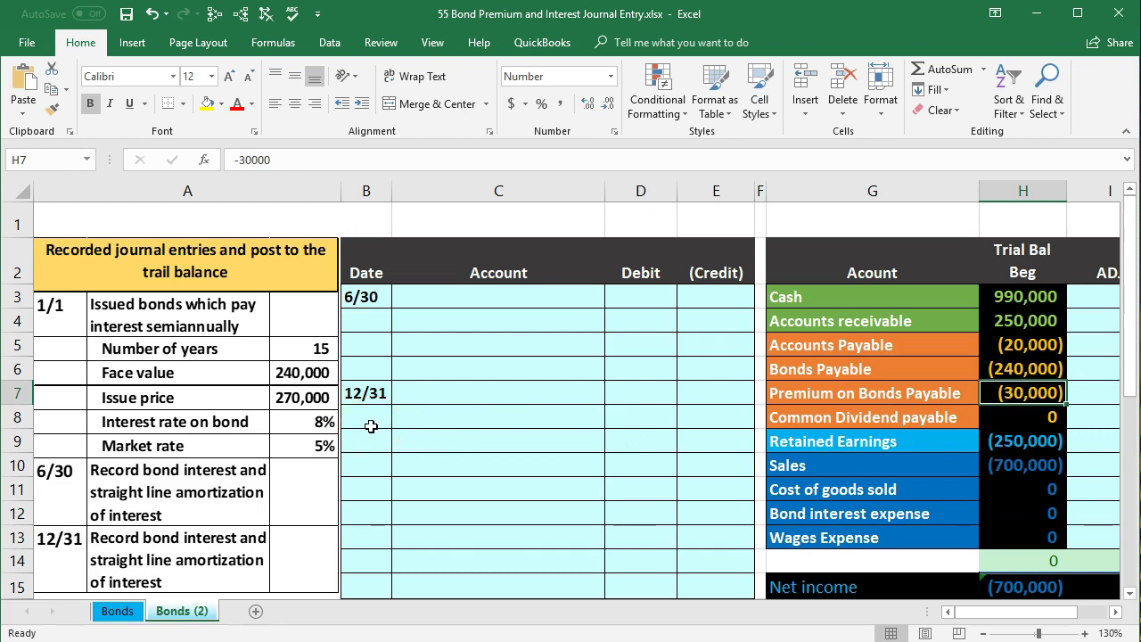
left_click(675, 424)
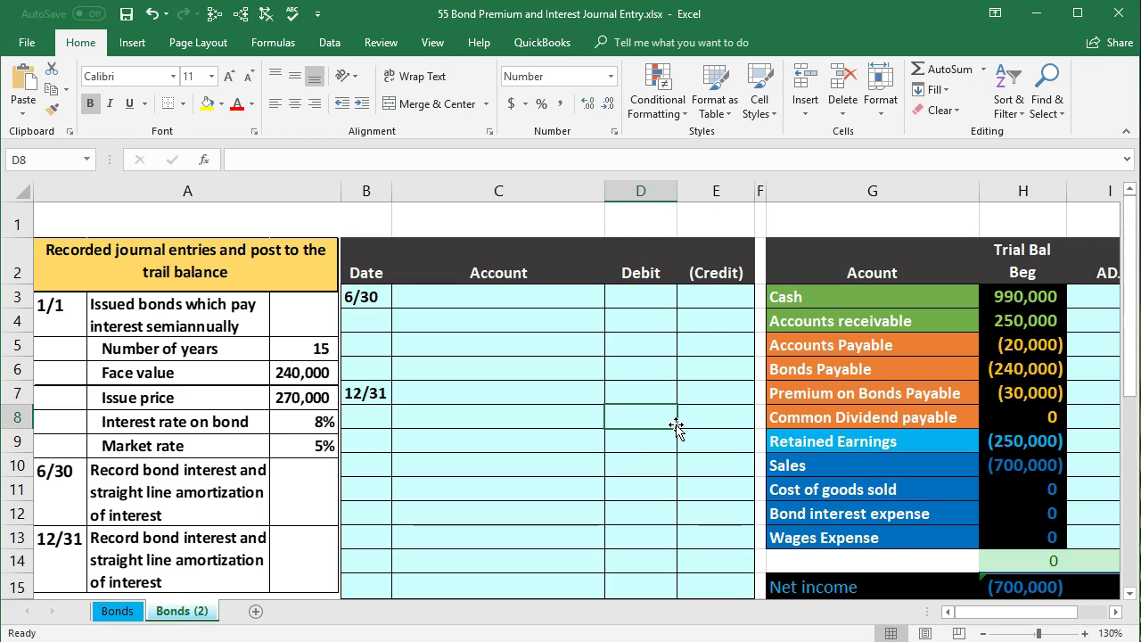
Move along row 8 into the amortization schedule's opening carrying value and unamortized premium cells
key("Right")
key("Right")
key("Right")
key("Right")
key("Right")
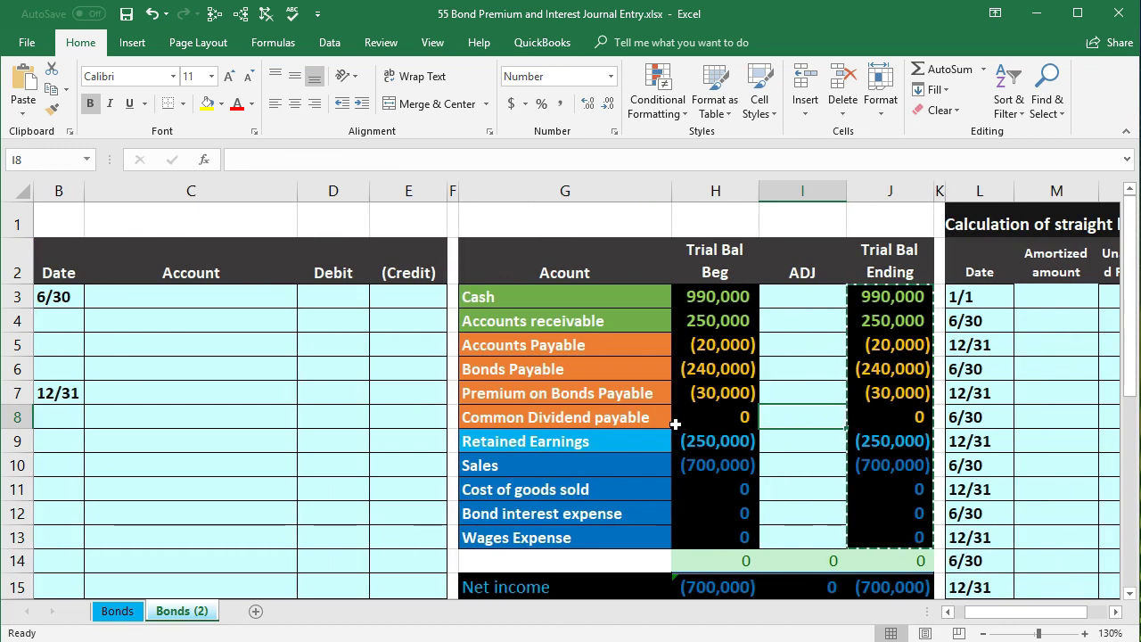
key("Right")
key("Right")
key("Right")
key("Right")
key("Right")
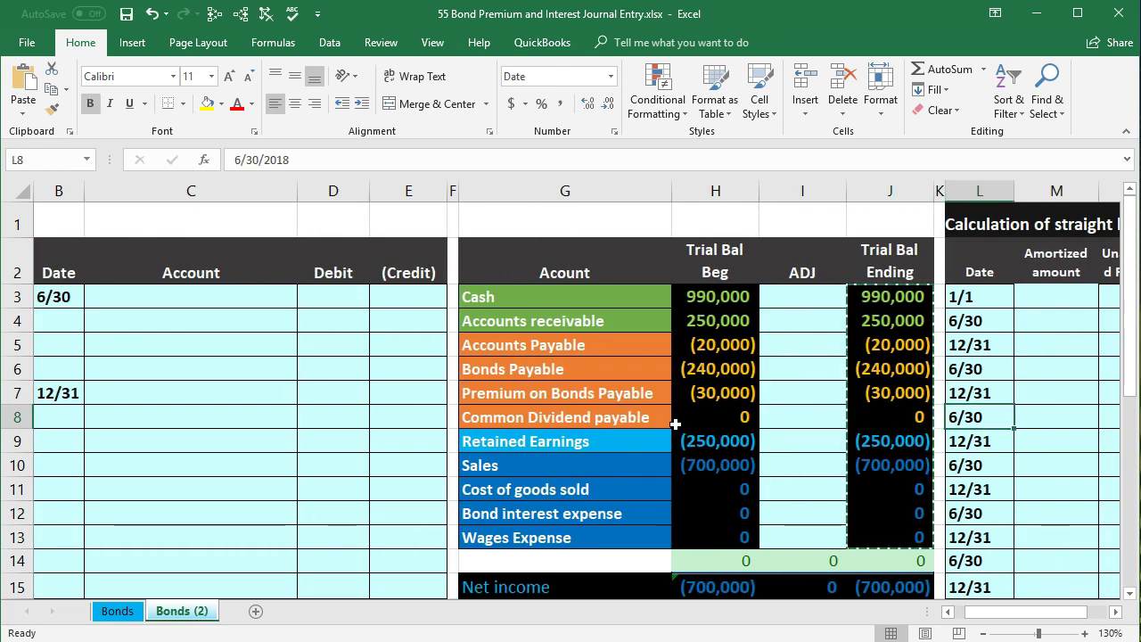
key("Right")
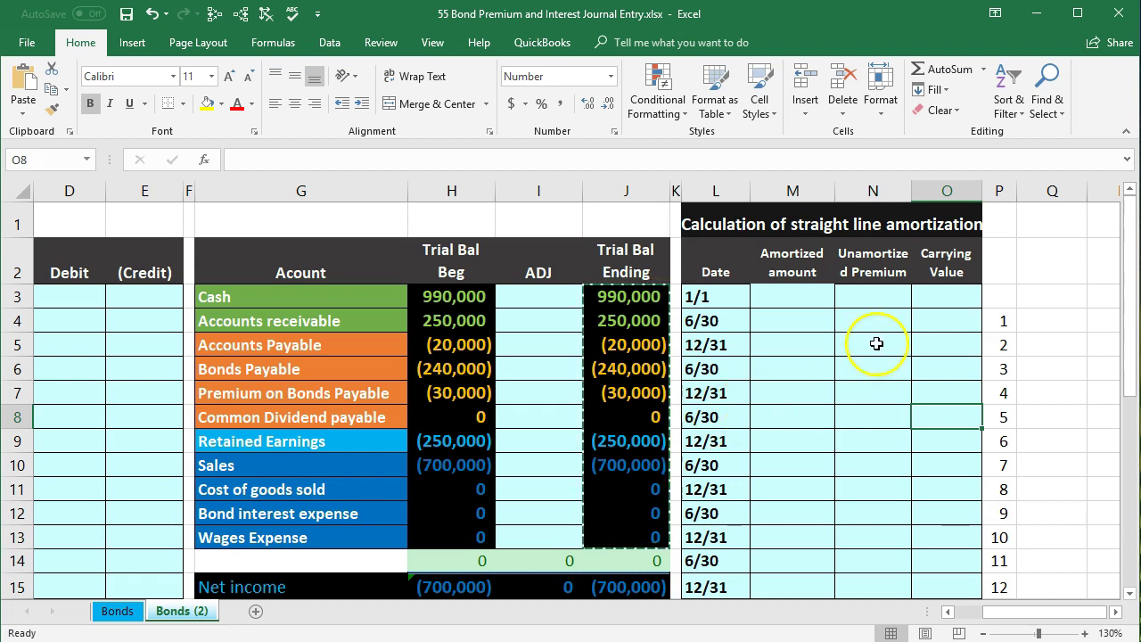
left_click(939, 303)
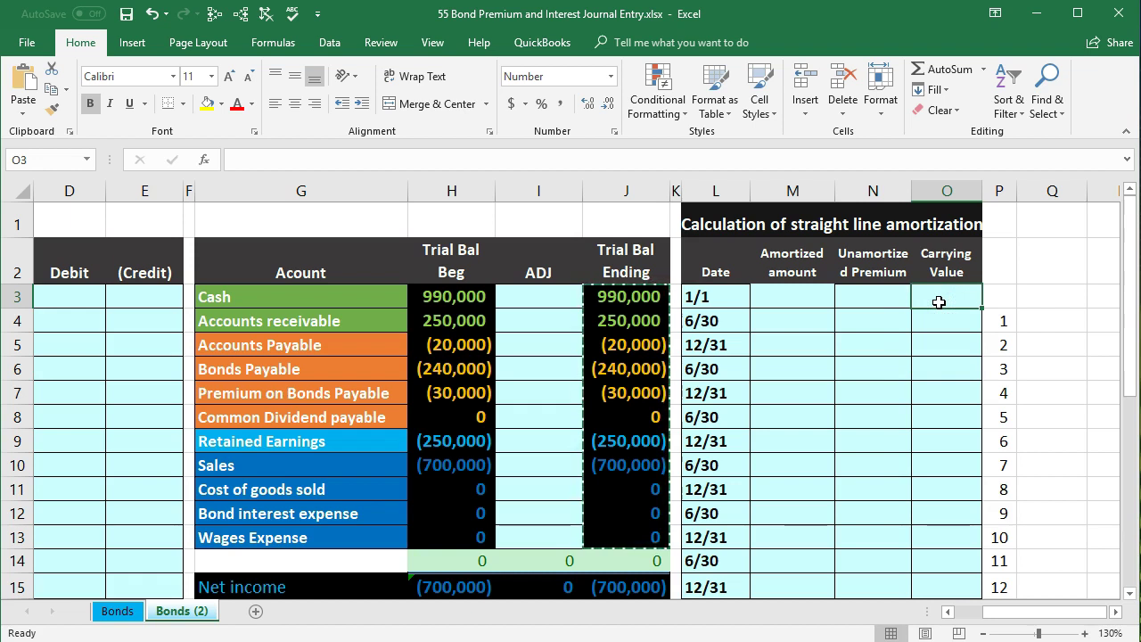
left_click(889, 298)
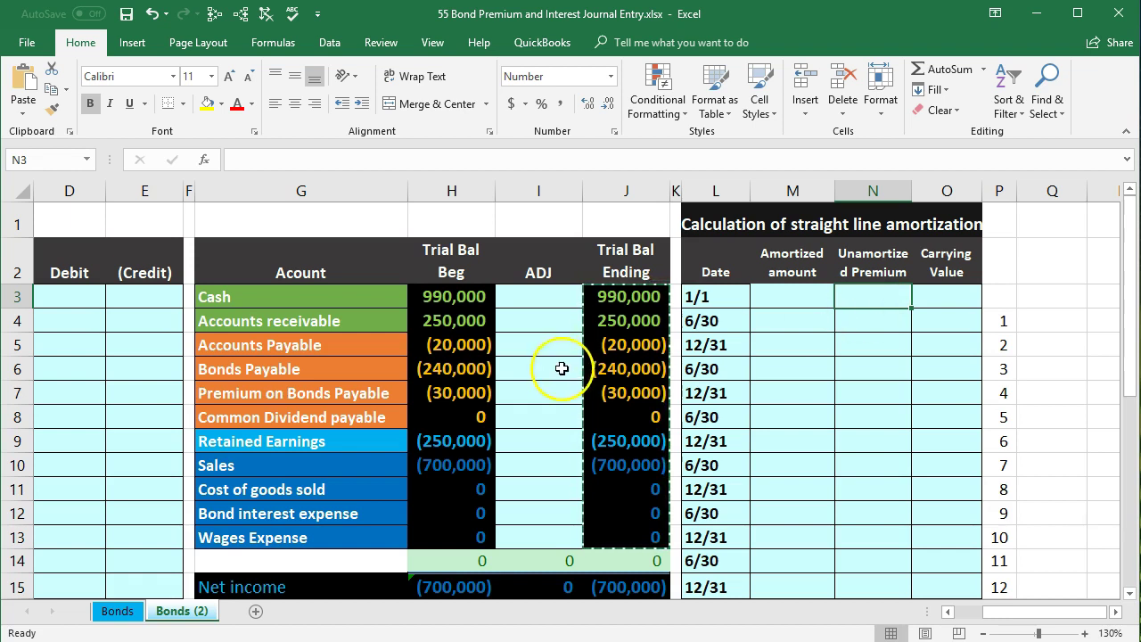
Enter the opening unamortized premium of 30,000 as the negated premium balance
type("-")
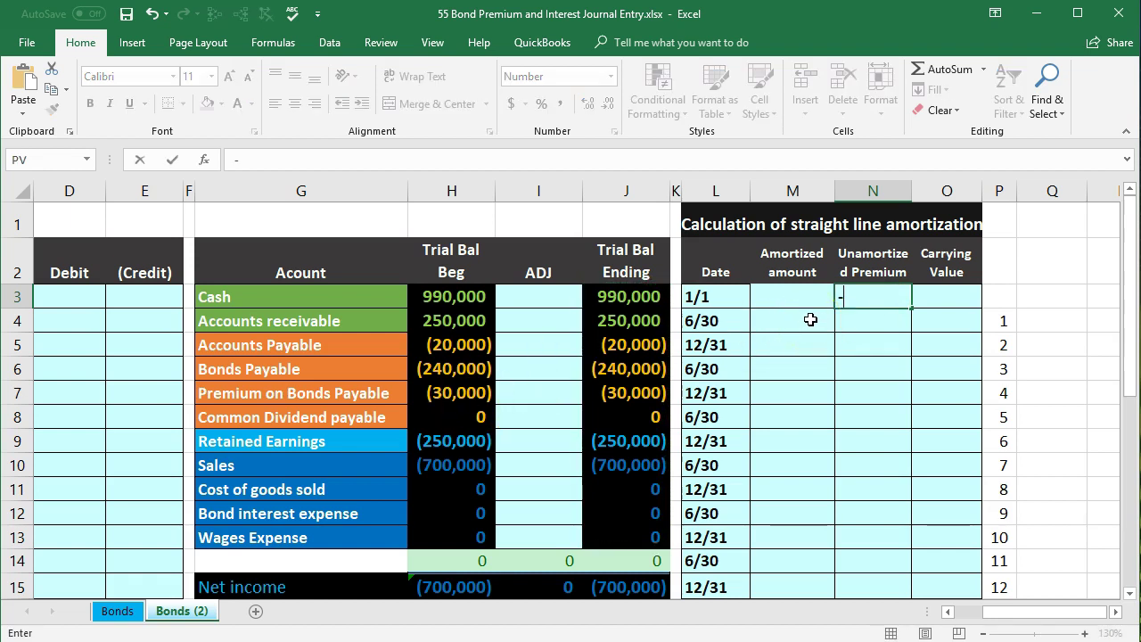
left_click(454, 398)
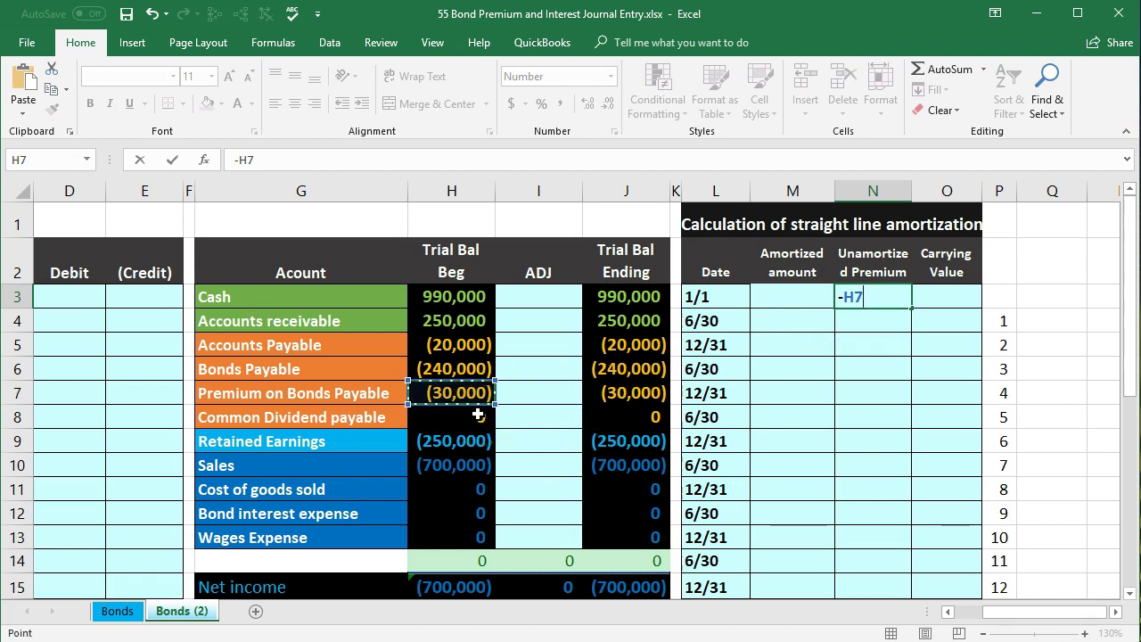
key("Return")
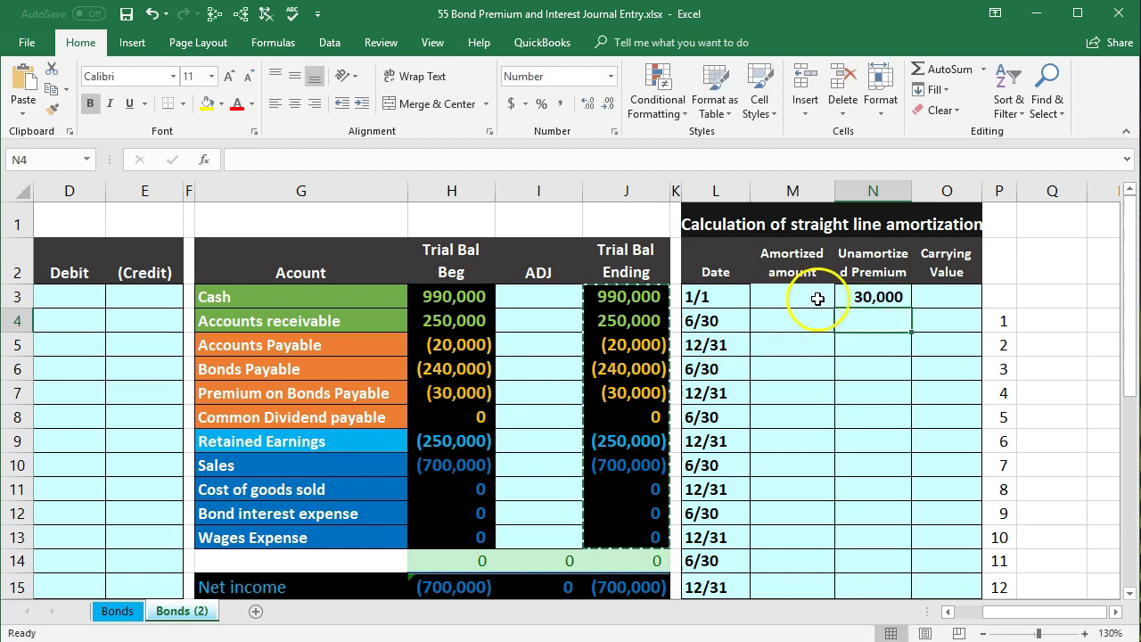
Set the 1/1 carrying value to 270,000 with =-SUM(H6:H7)
left_click(958, 294)
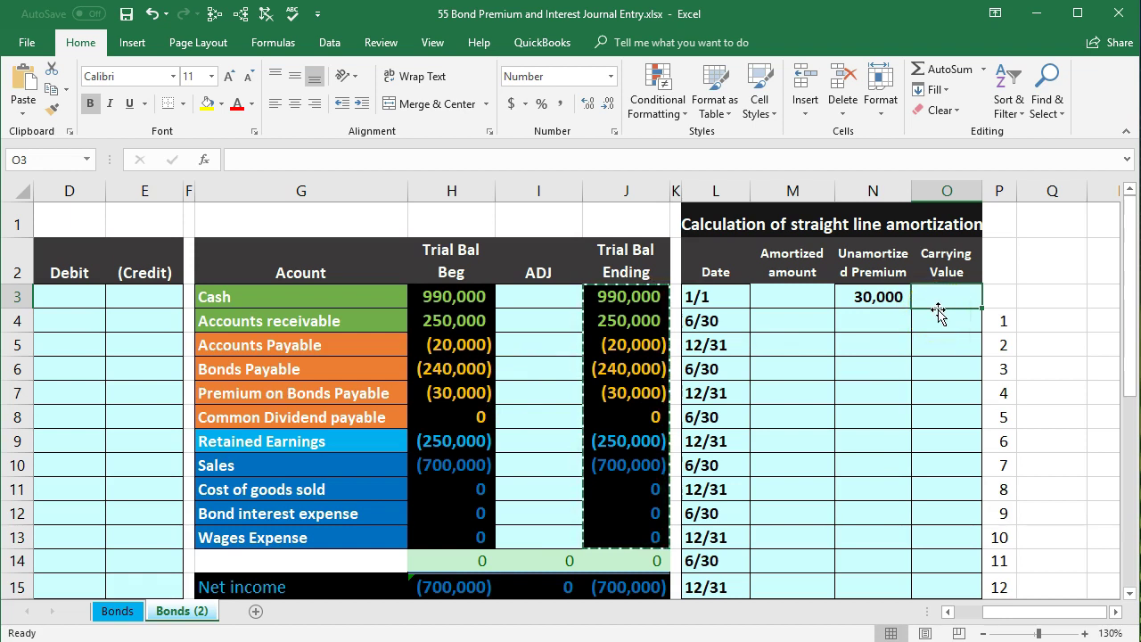
type("-")
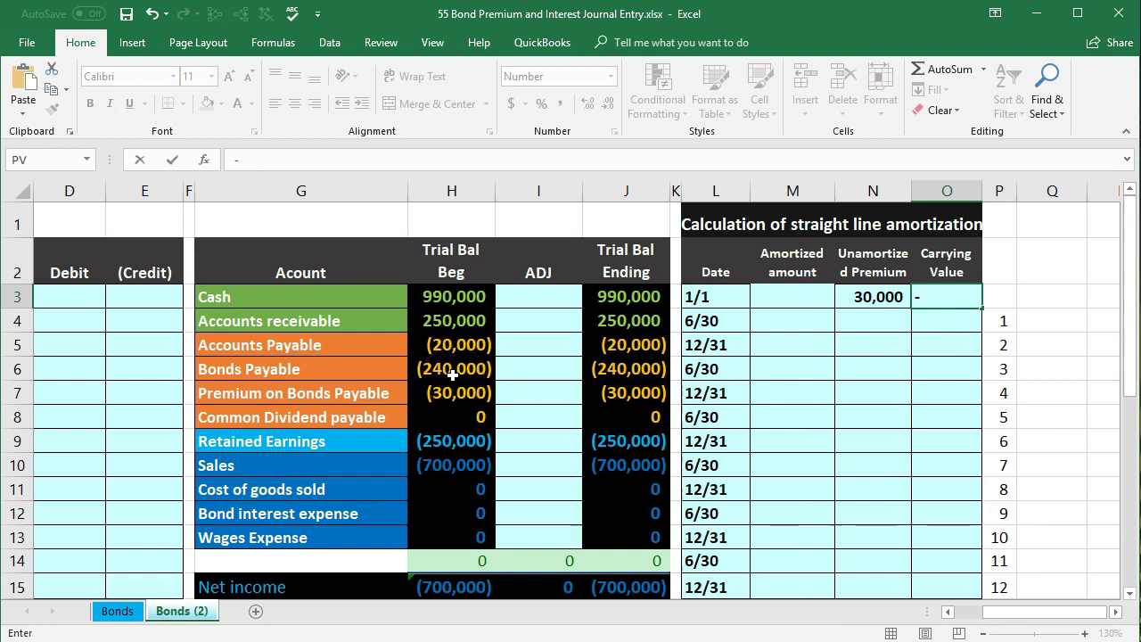
type("sum")
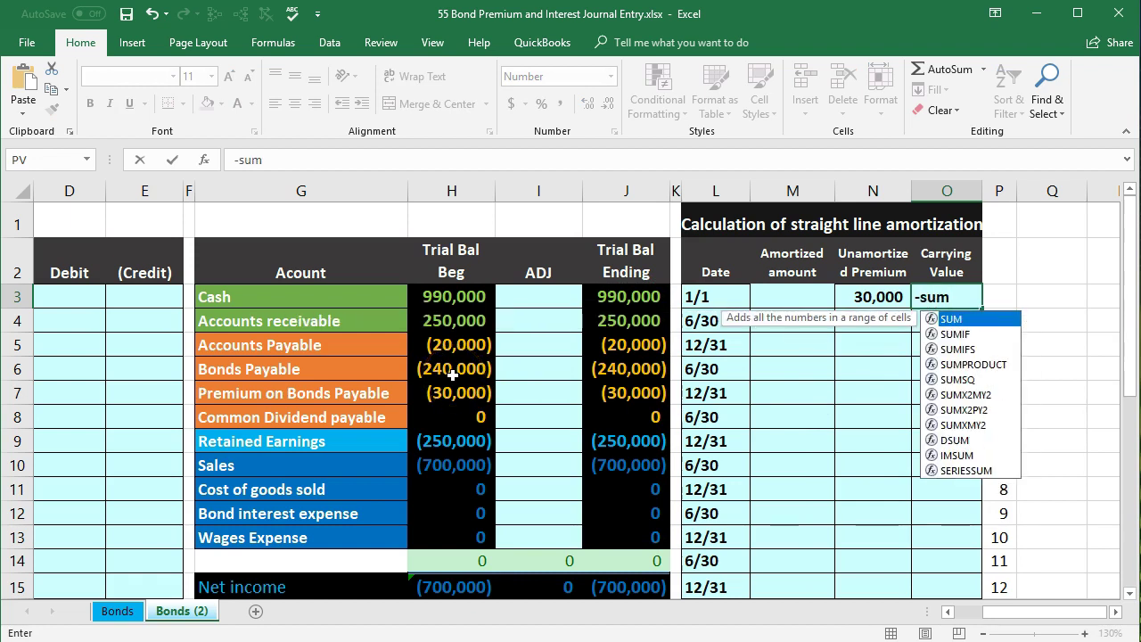
double_click(952, 318)
left_click_drag(456, 369, 457, 393)
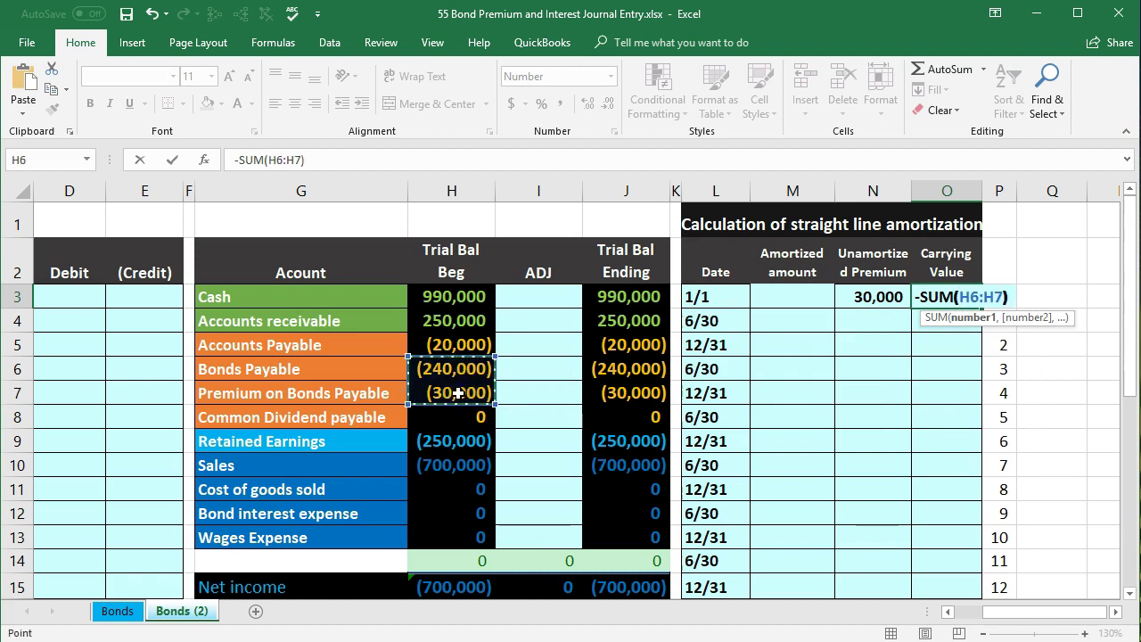
type(")")
key("Return")
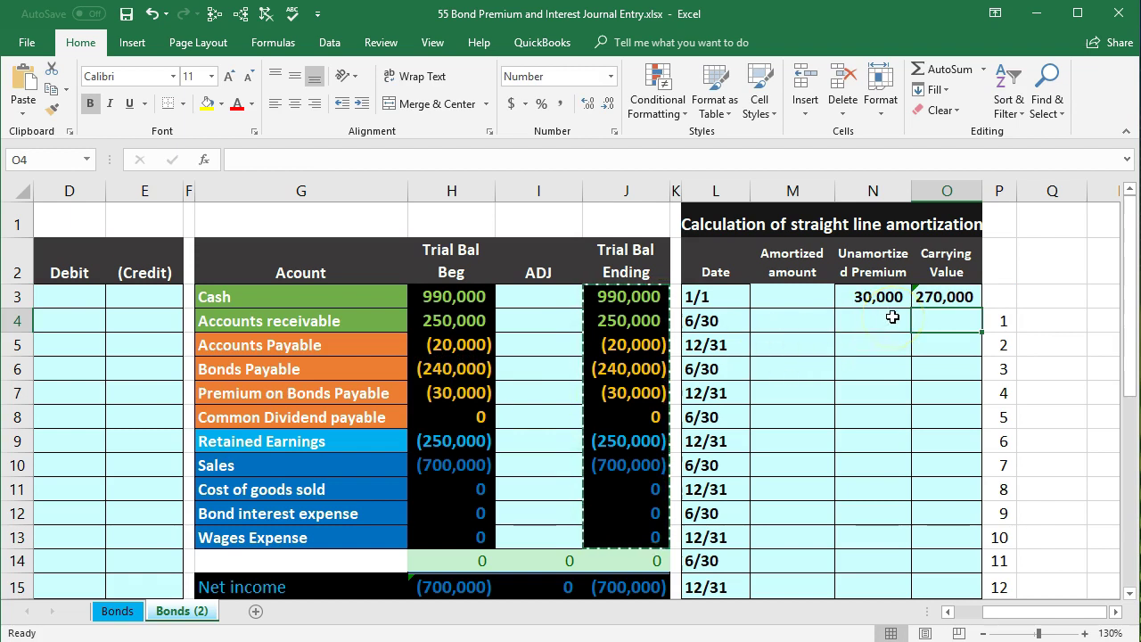
left_click(786, 319)
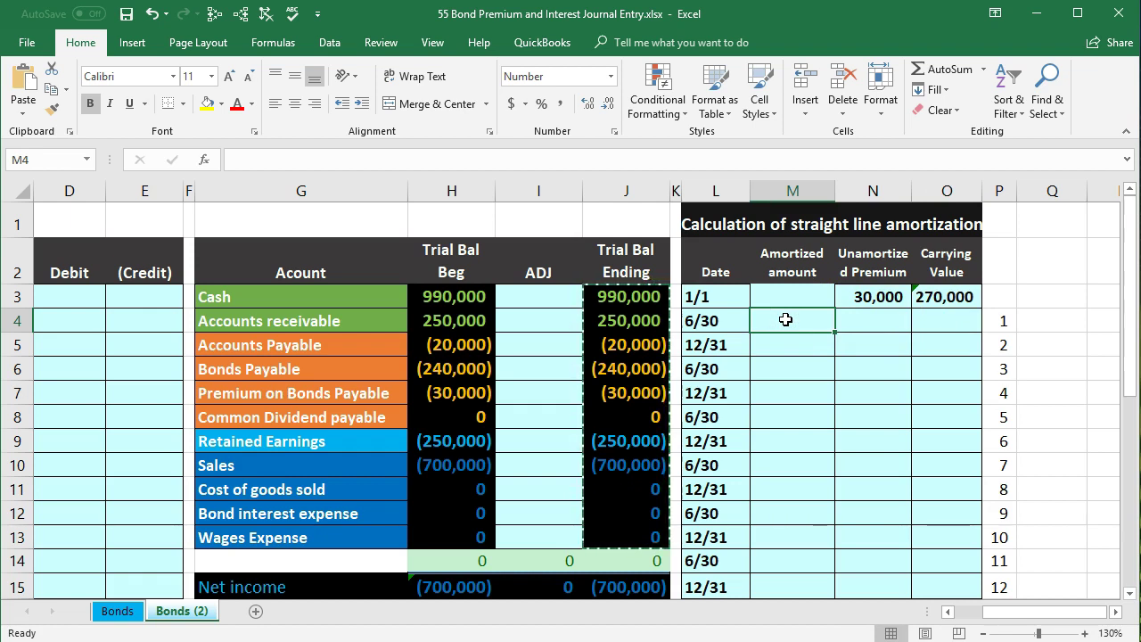
In Calculator, divide the 30,000 premium by 30 periods
key("XF86Calculator")
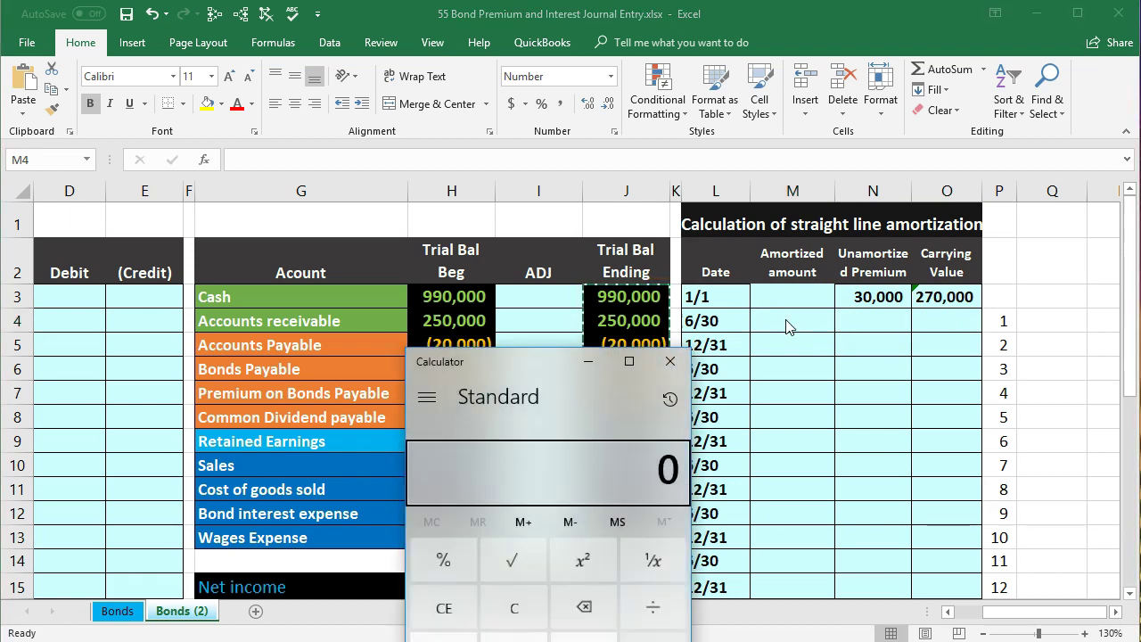
type("300000")
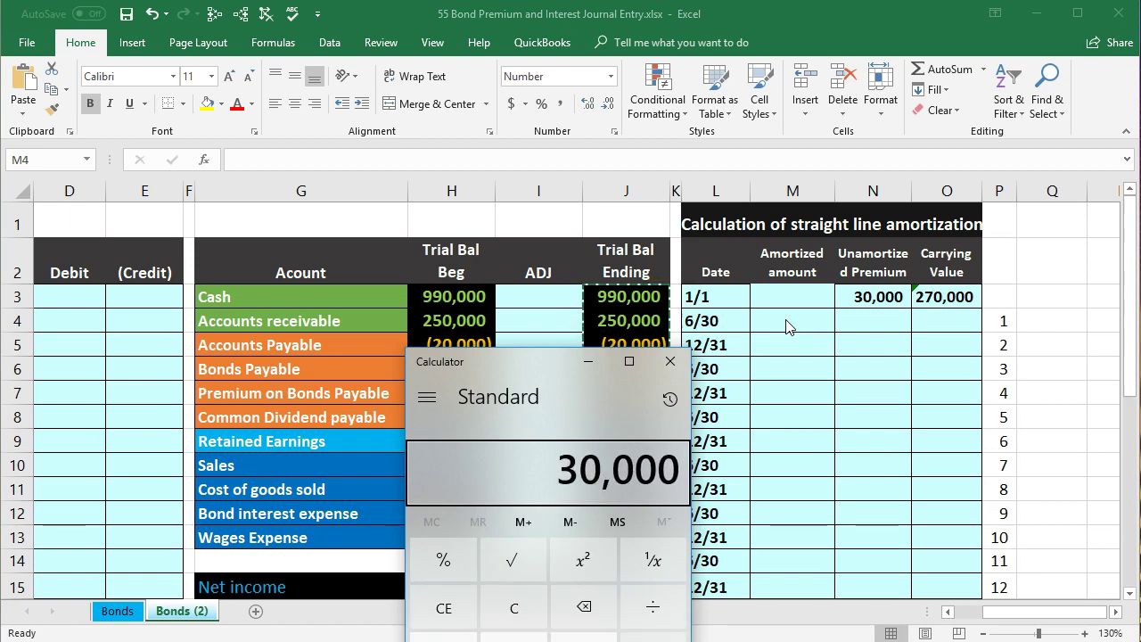
key("slash")
type("30")
key("Return")
Recompute as 30,000 ÷ 15 years = 2,000, then halve it to 1,000
left_click(512, 609)
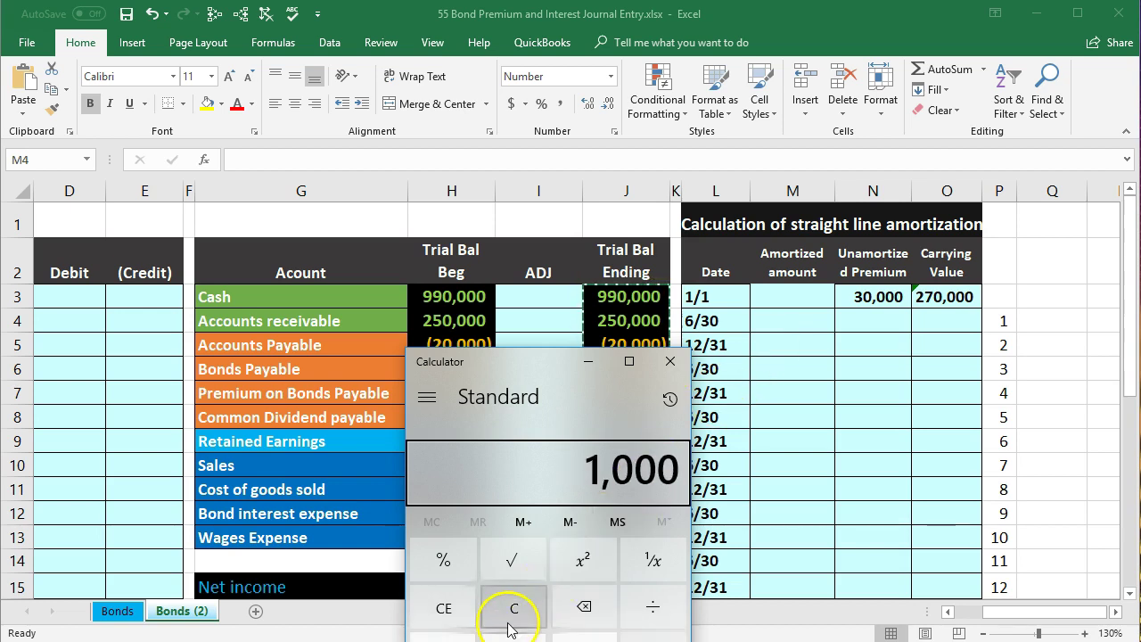
type("3")
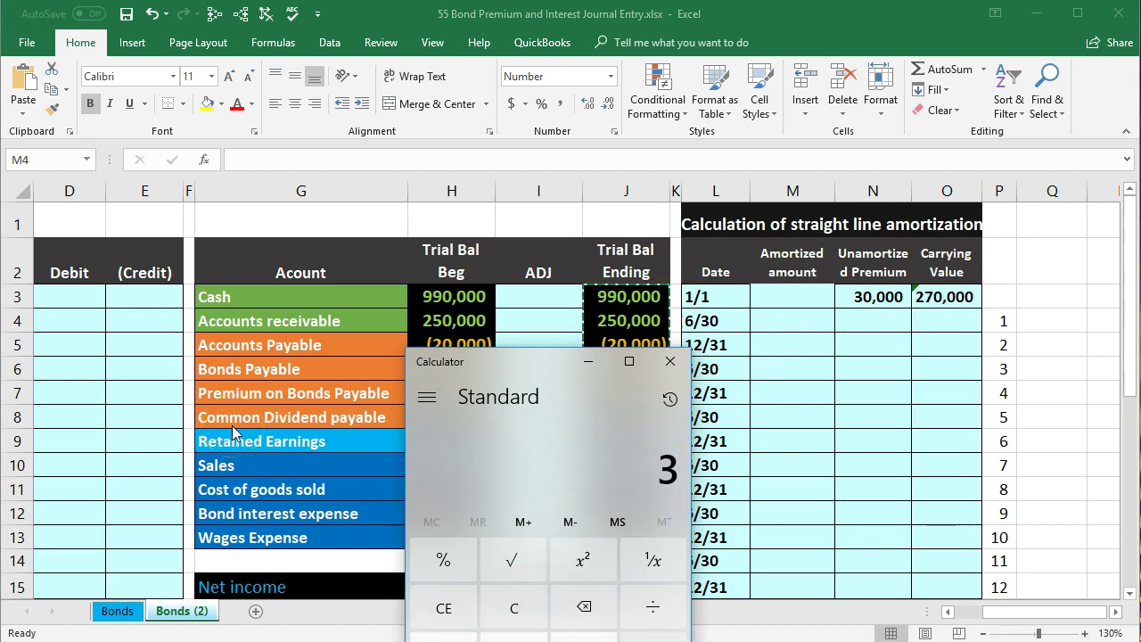
type("0000/2")
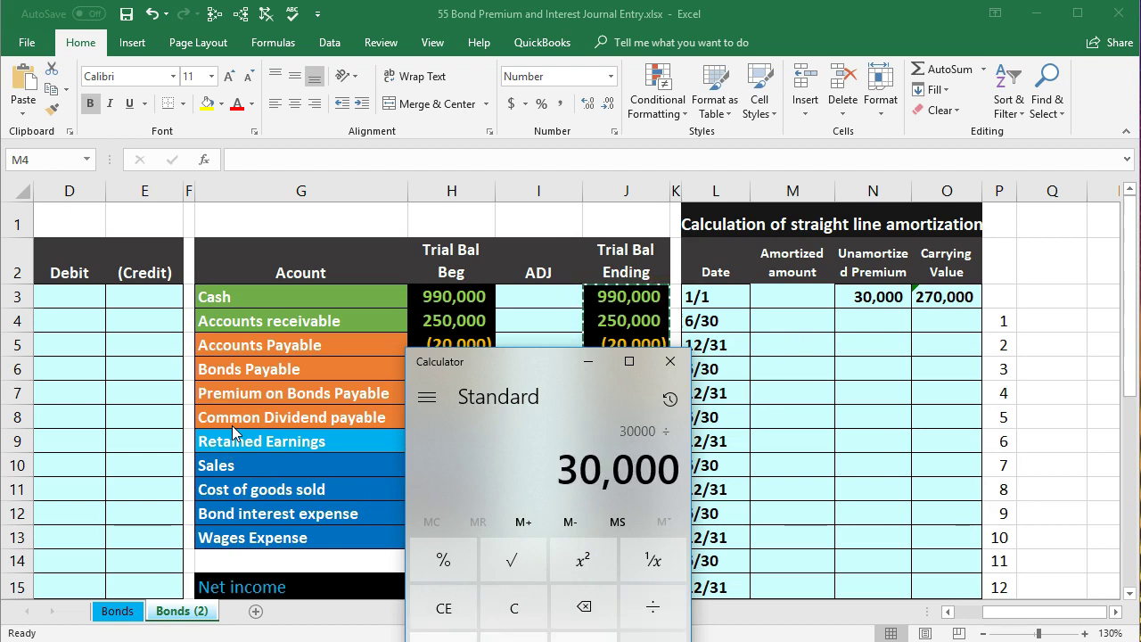
key("BackSpace")
type("15")
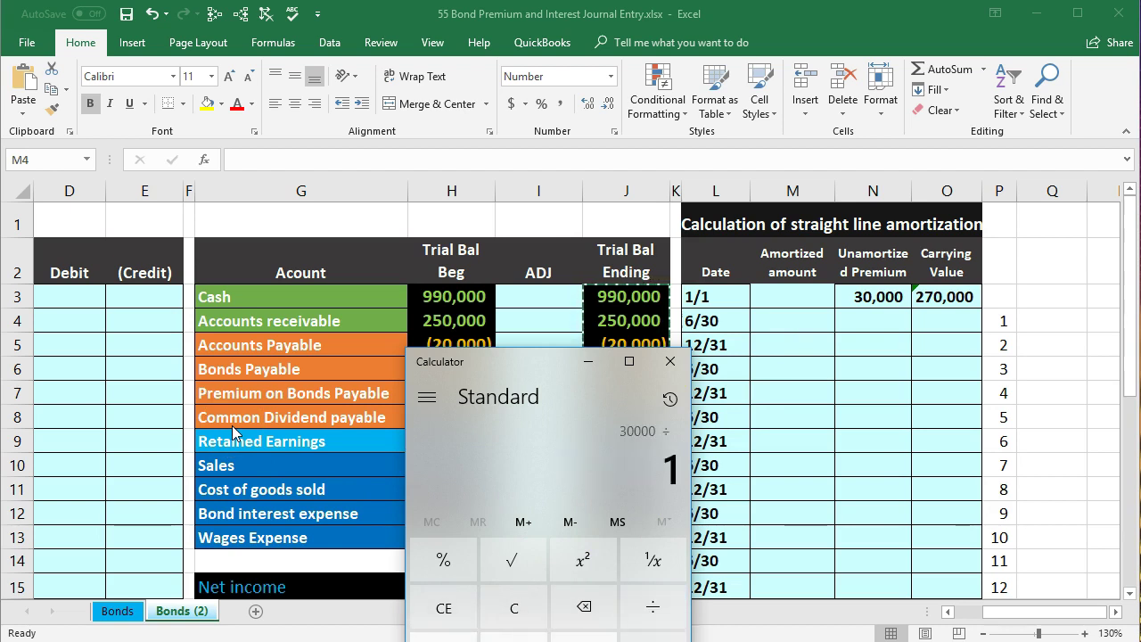
key("Return")
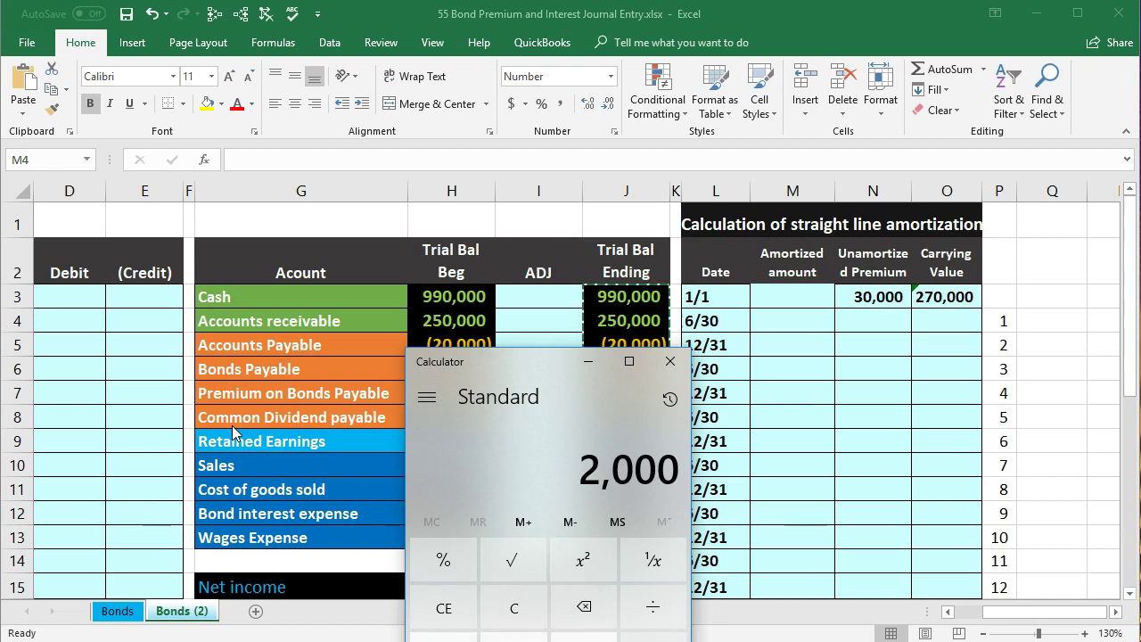
type("/2")
key("Return")
Enter the 6/30 amortized amount in M4 as =30000/15/2
left_click(670, 361)
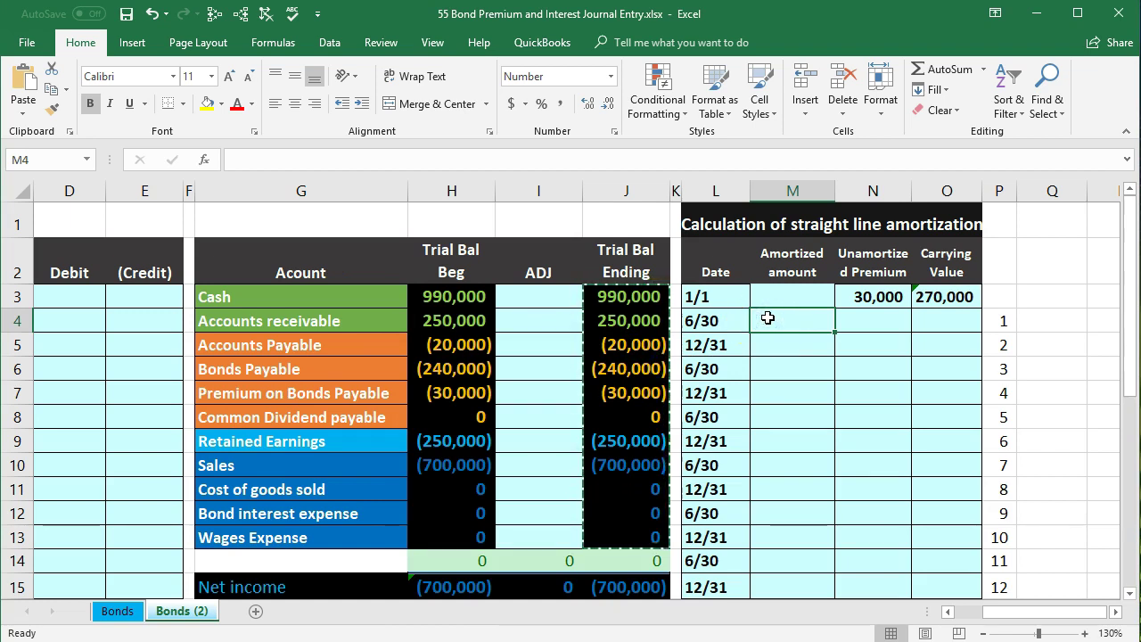
type("=")
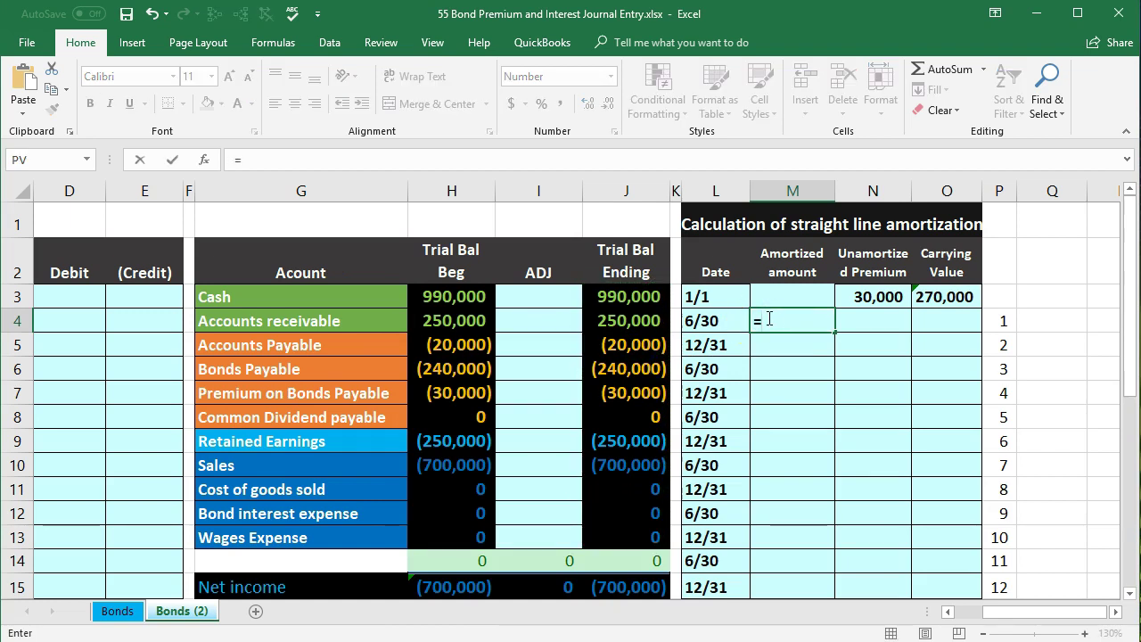
type("30000")
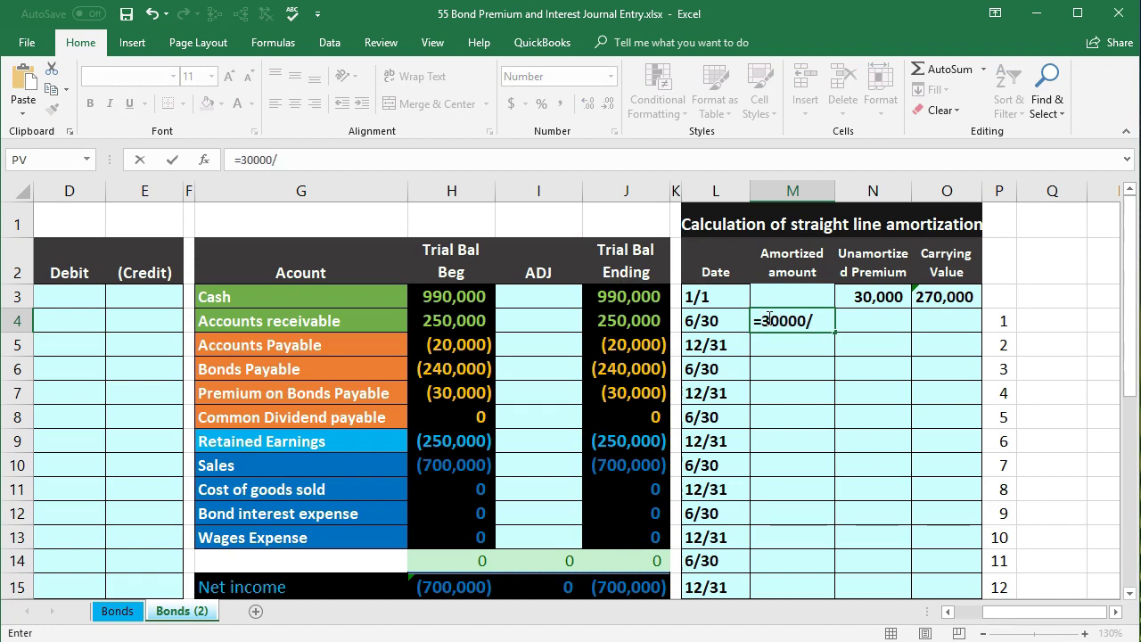
type("/15/2")
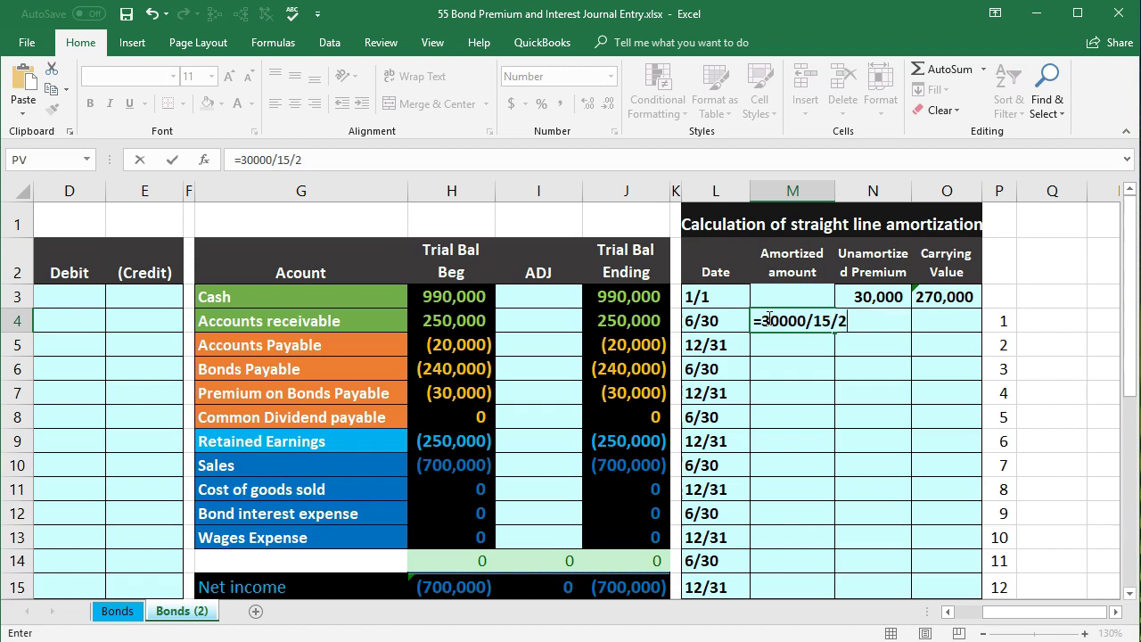
key("Return")
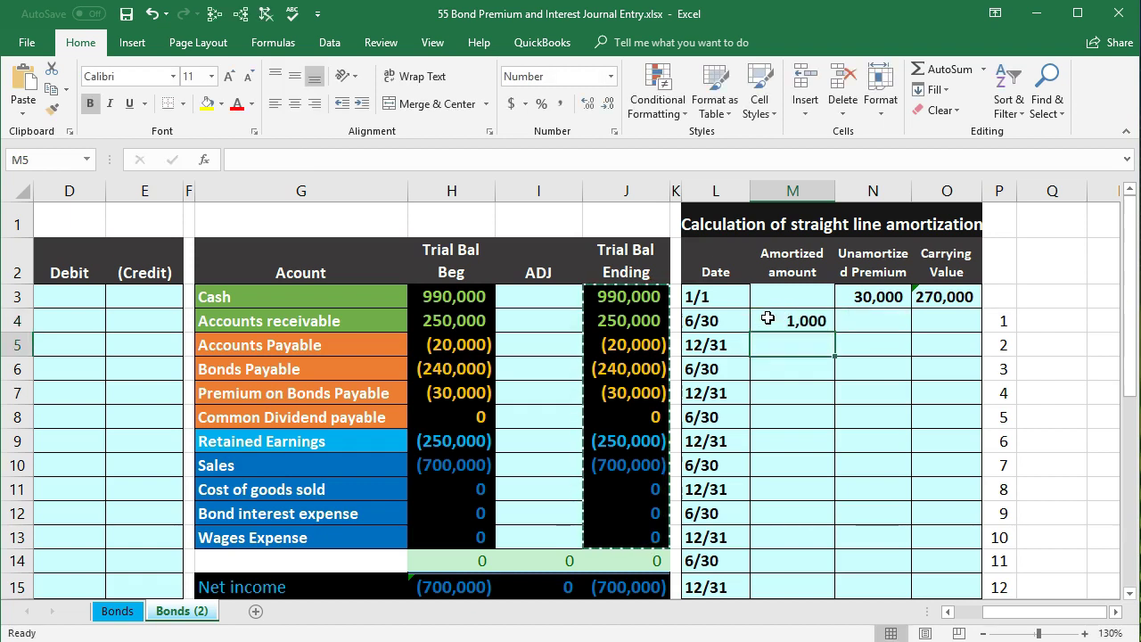
Set the 6/30 unamortized premium in N4 to =N3-M4, giving 29,000
left_click(863, 322)
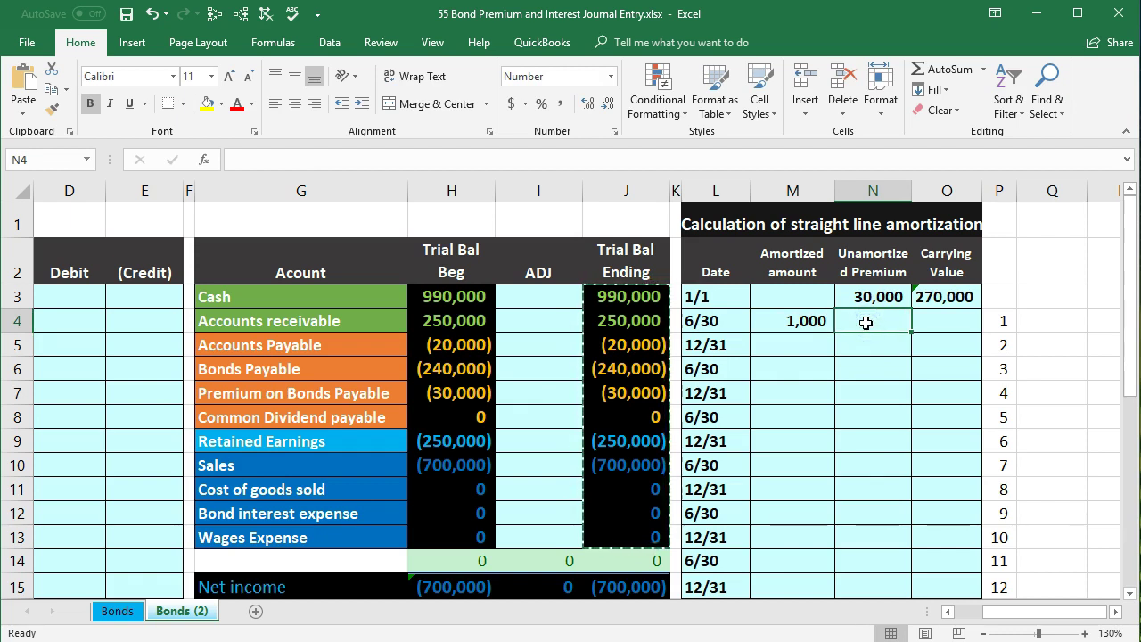
type("=")
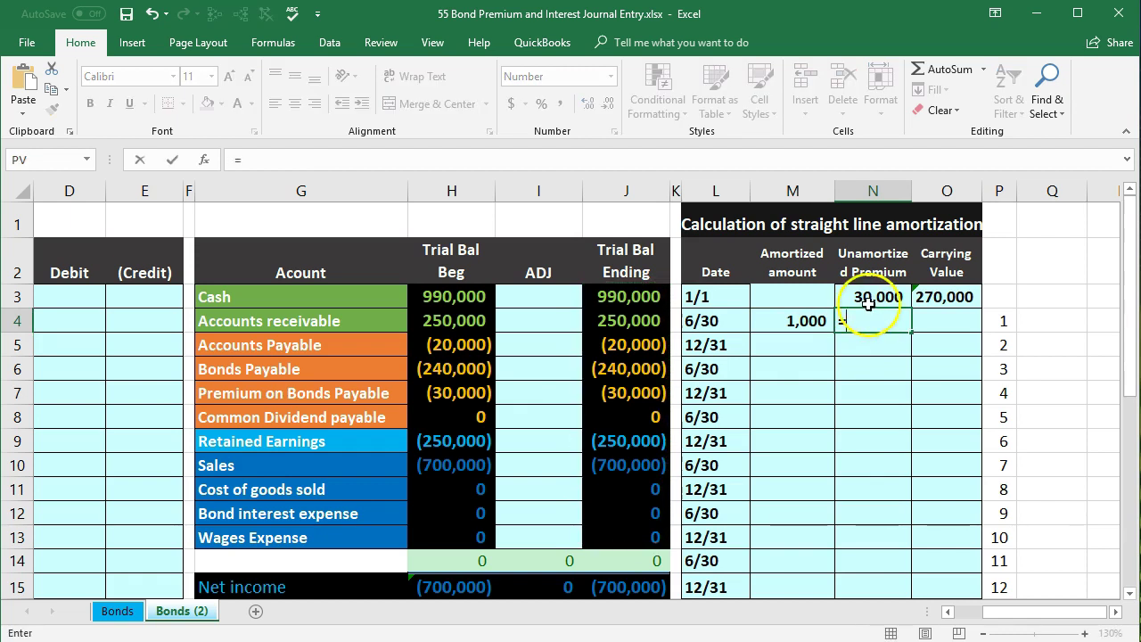
left_click(869, 296)
type("-")
left_click(811, 319)
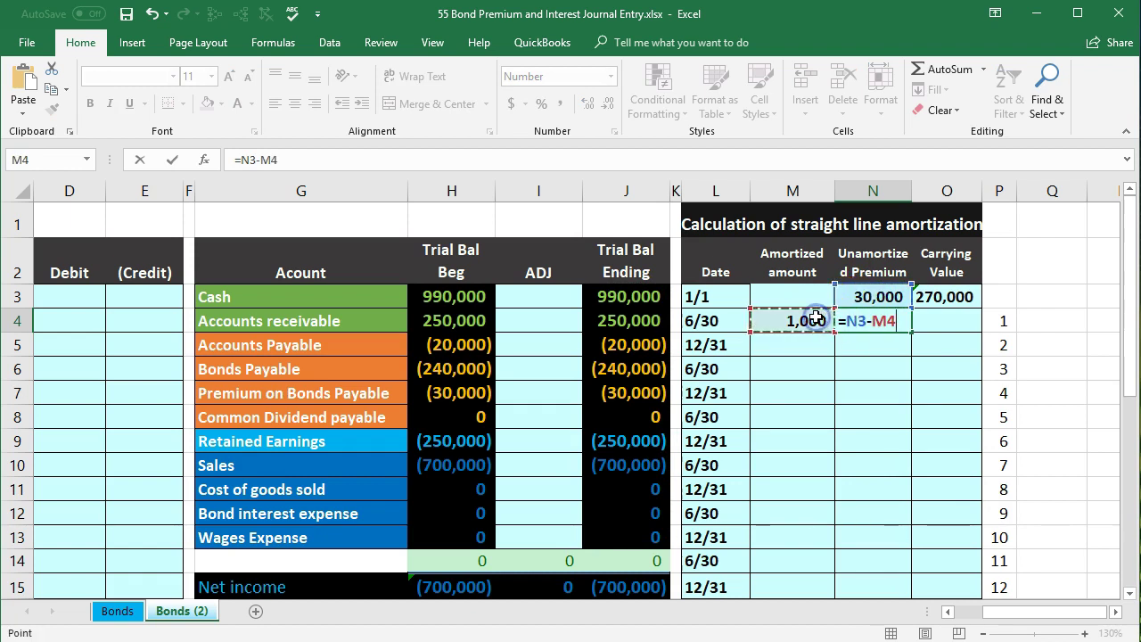
key("Return")
key("Right")
key("Up")
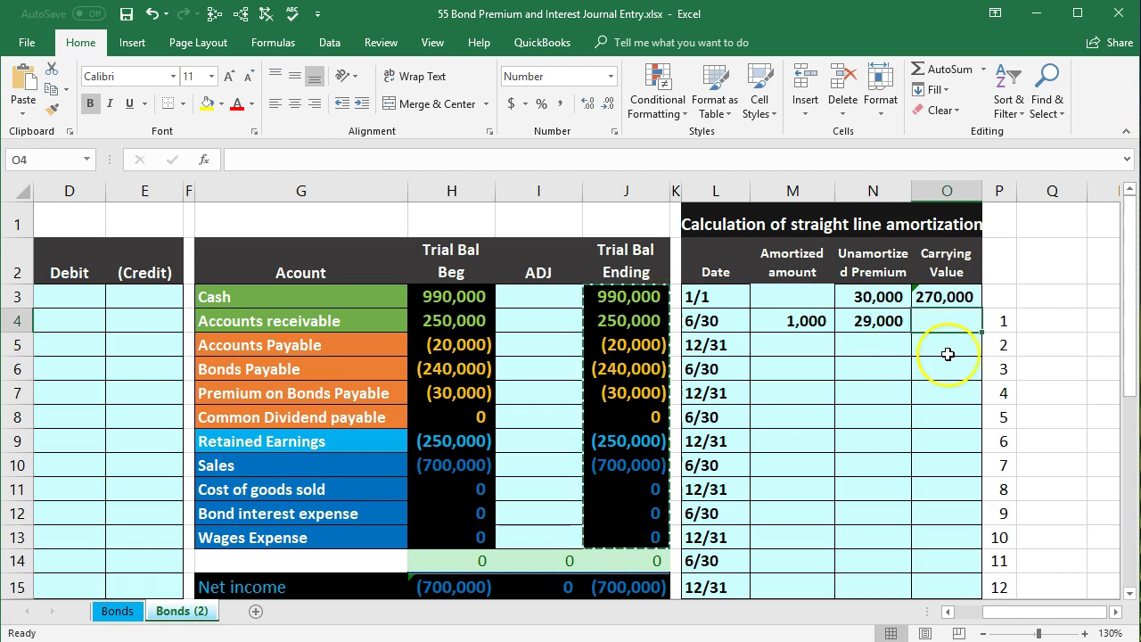
Enter =-H6+N4 in O4 for a 269,000 carrying value and compare it with the 1/1 formula
scroll(869, 320, "right", 1)
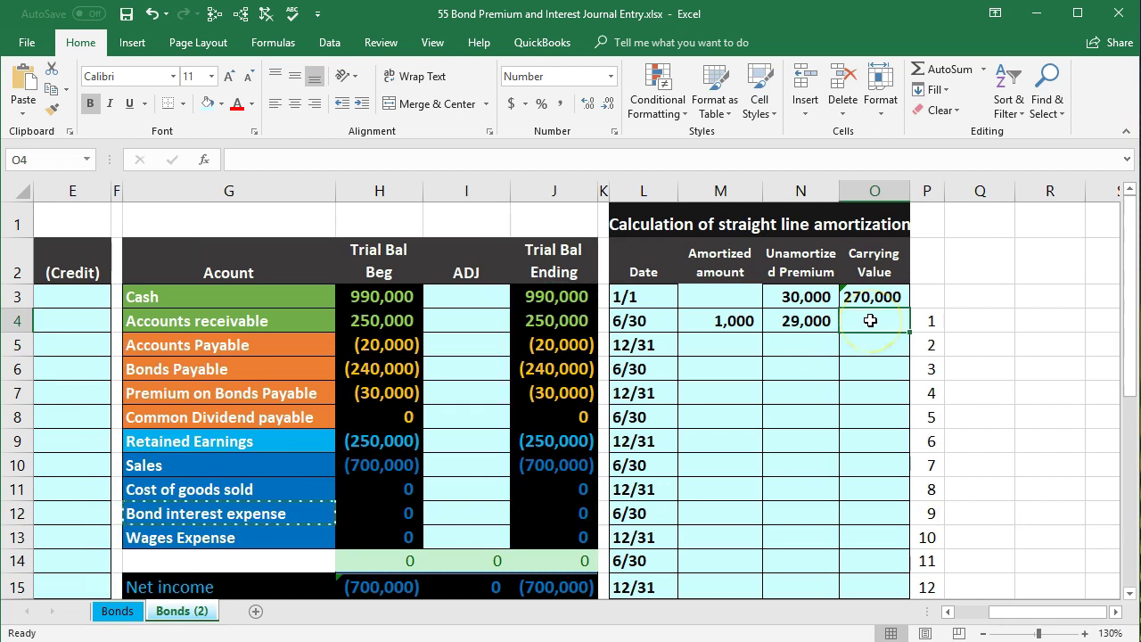
type("-")
left_click(416, 369)
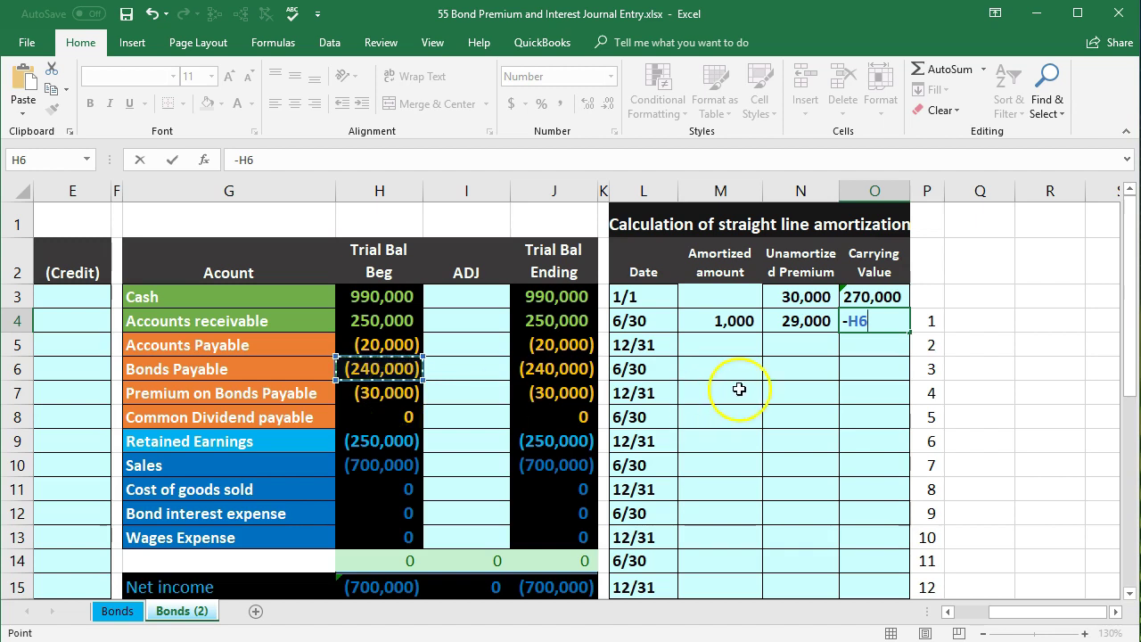
type("+")
left_click(797, 331)
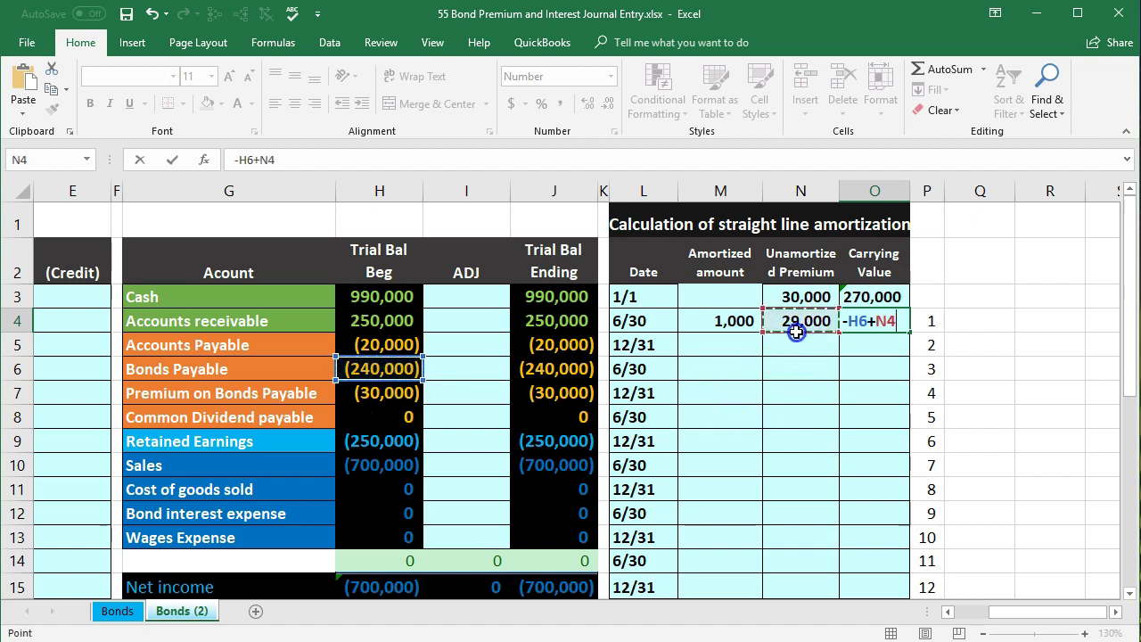
key("Return")
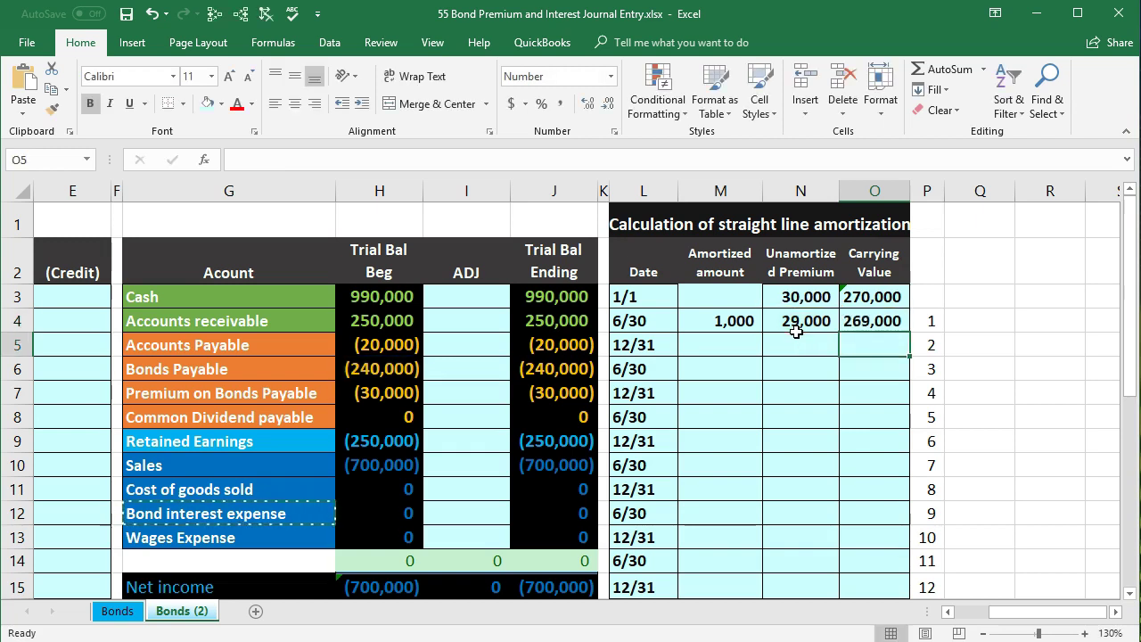
left_click(869, 294)
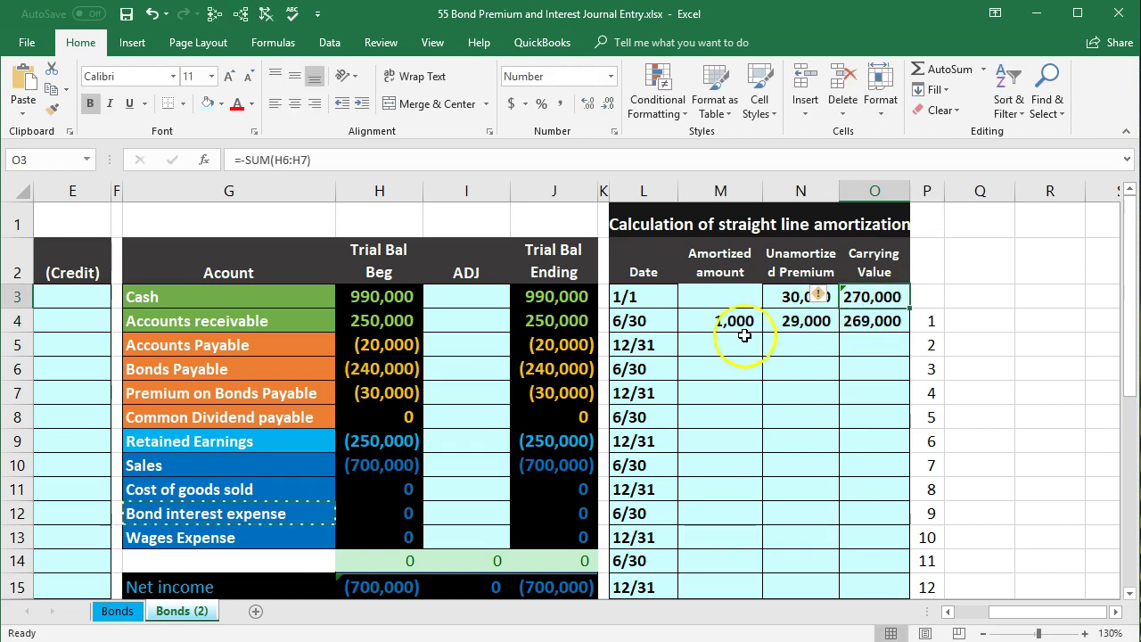
left_click(866, 323)
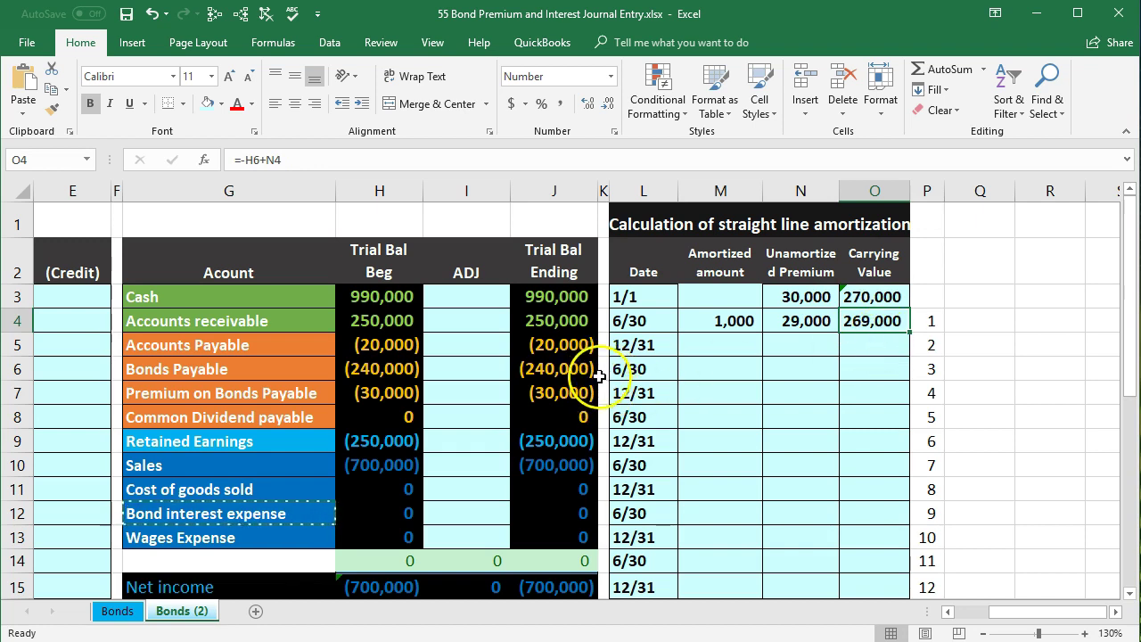
left_click(700, 342)
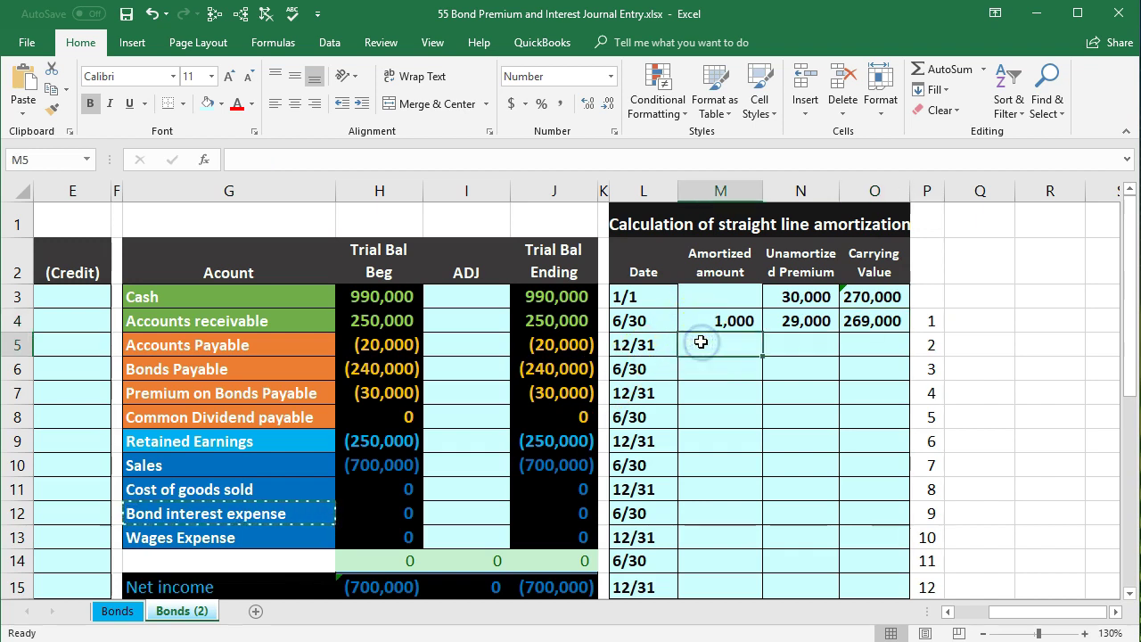
Enter the 12/31 amortized amount =M4 (1,000) and unamortized premium =N4-M5 (28,000)
type("=")
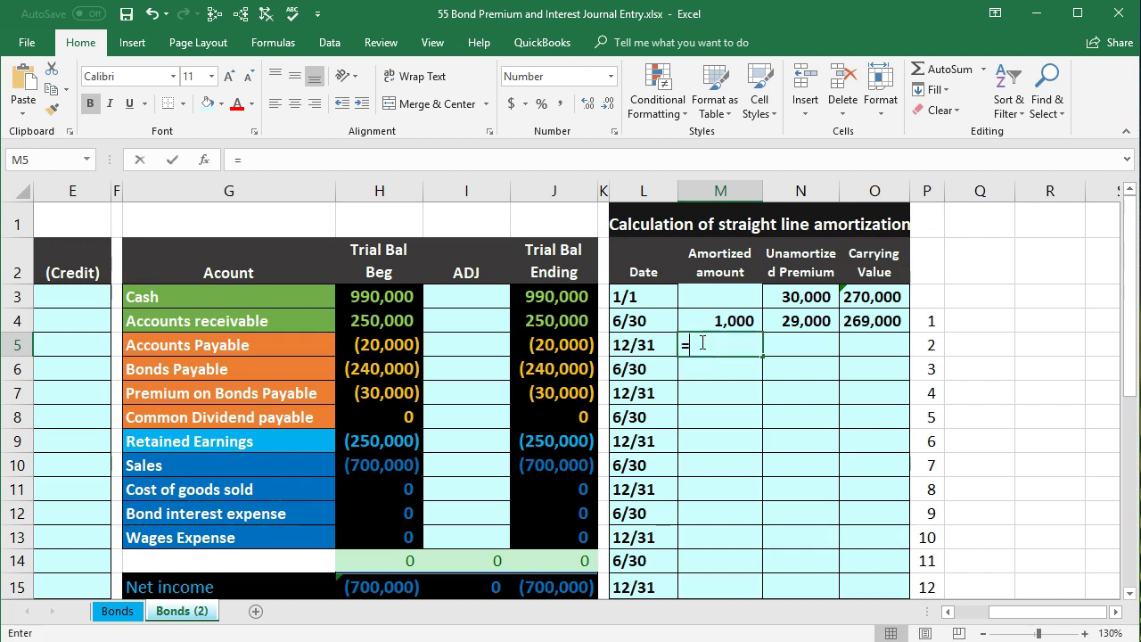
key("Up")
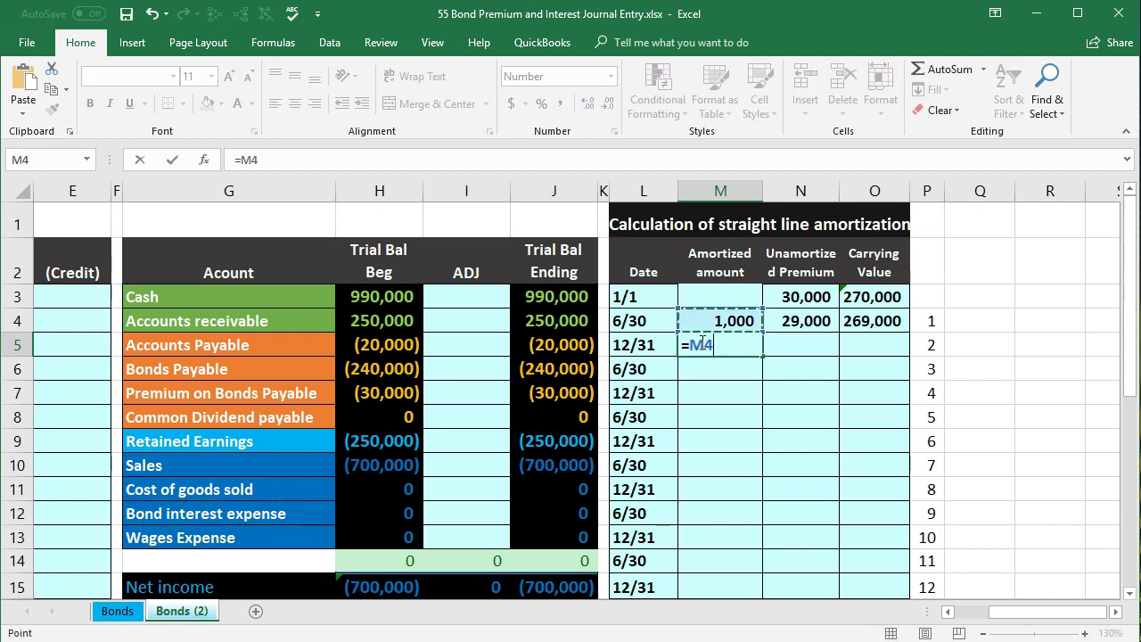
key("Return")
key("Up")
key("Right")
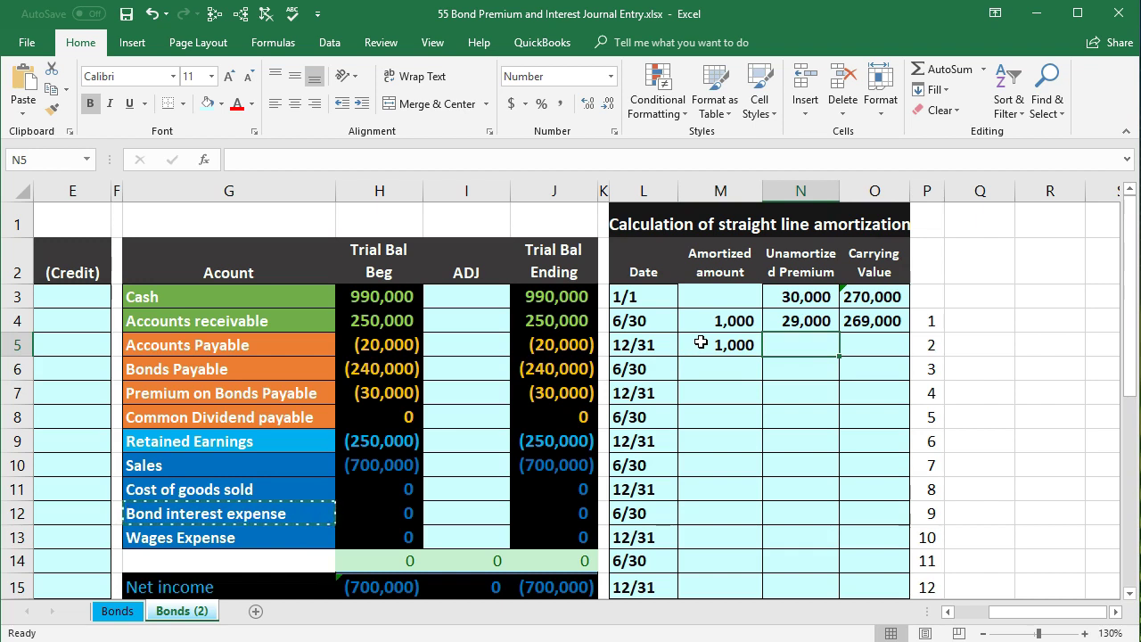
type("=")
left_click(814, 323)
type("-")
left_click(706, 354)
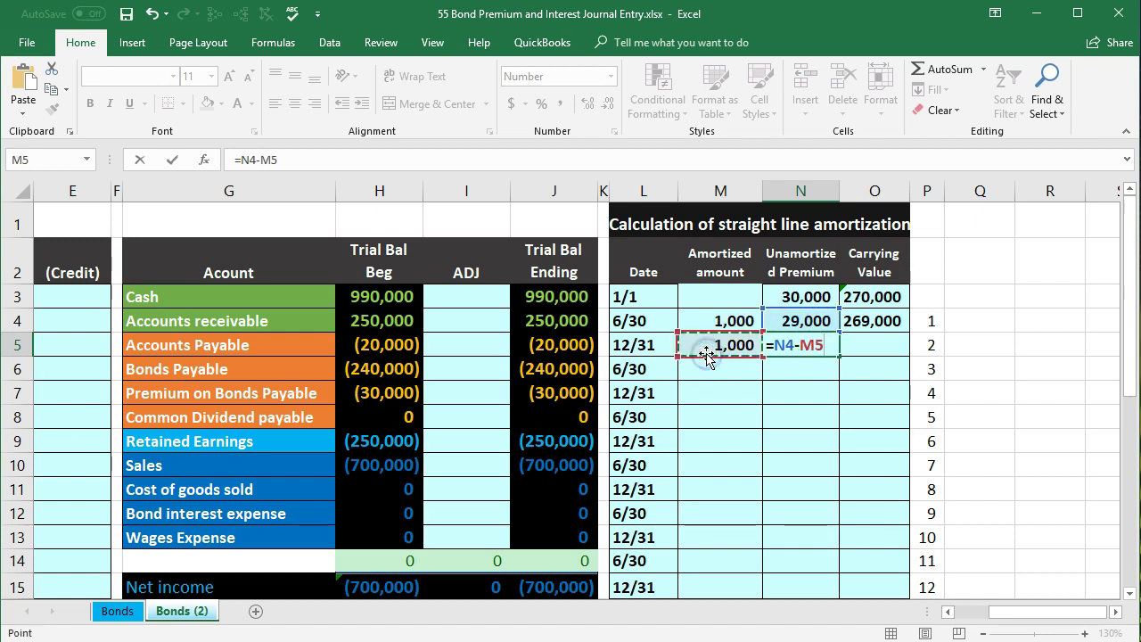
key("Return")
Set the 12/31 carrying value to =-H6+N5, giving 268,000, and check the row's formulas
left_click(852, 345)
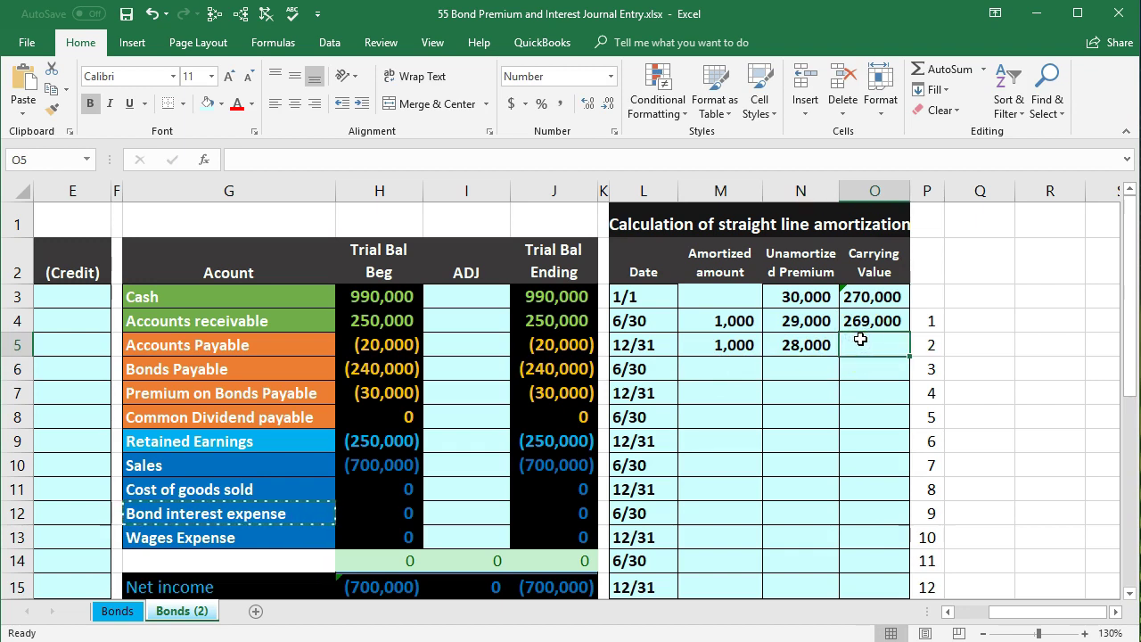
type("-")
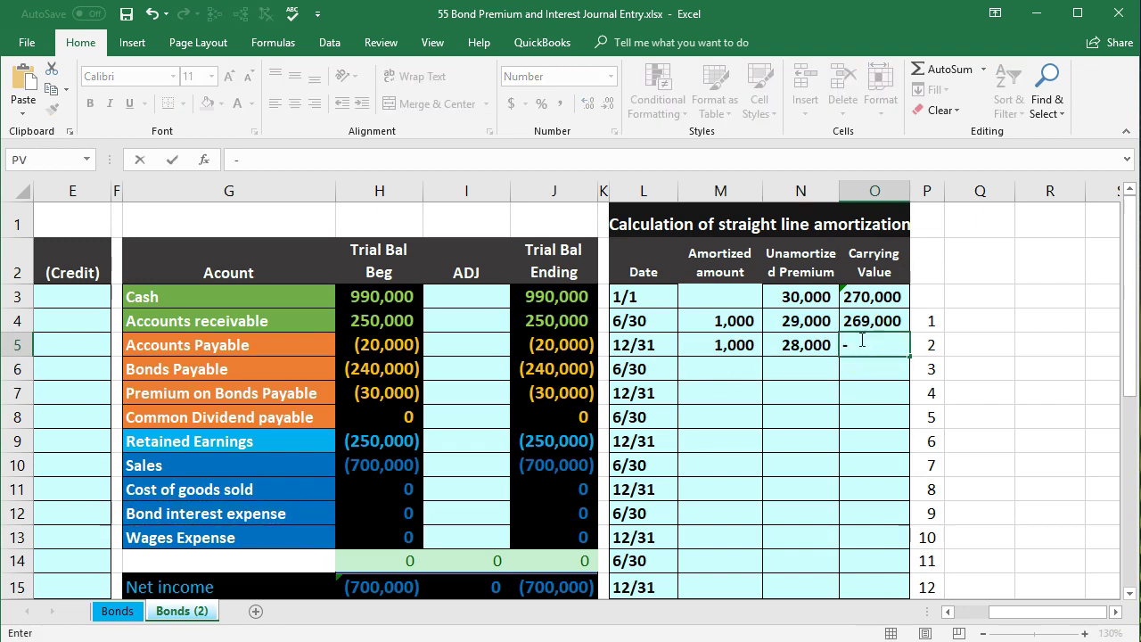
left_click(388, 366)
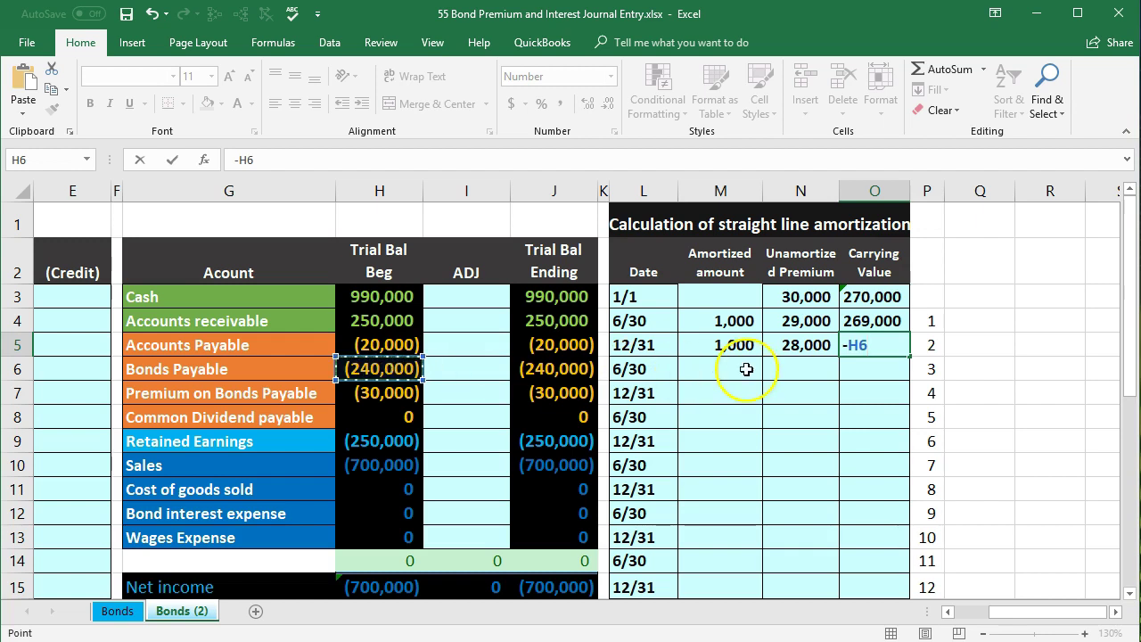
type("+")
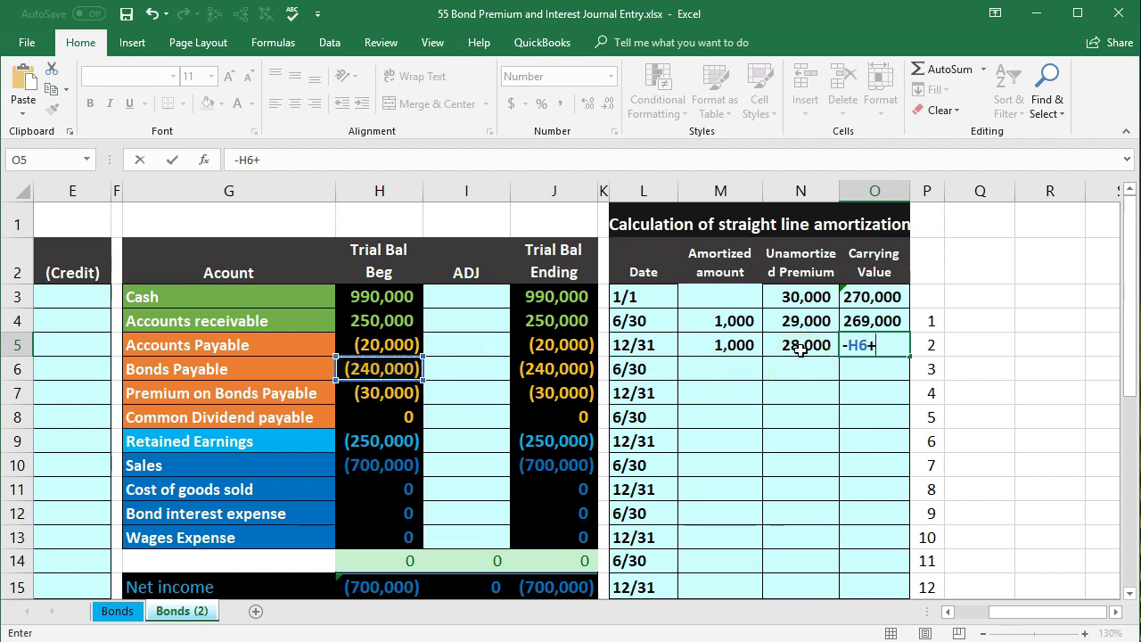
left_click(802, 348)
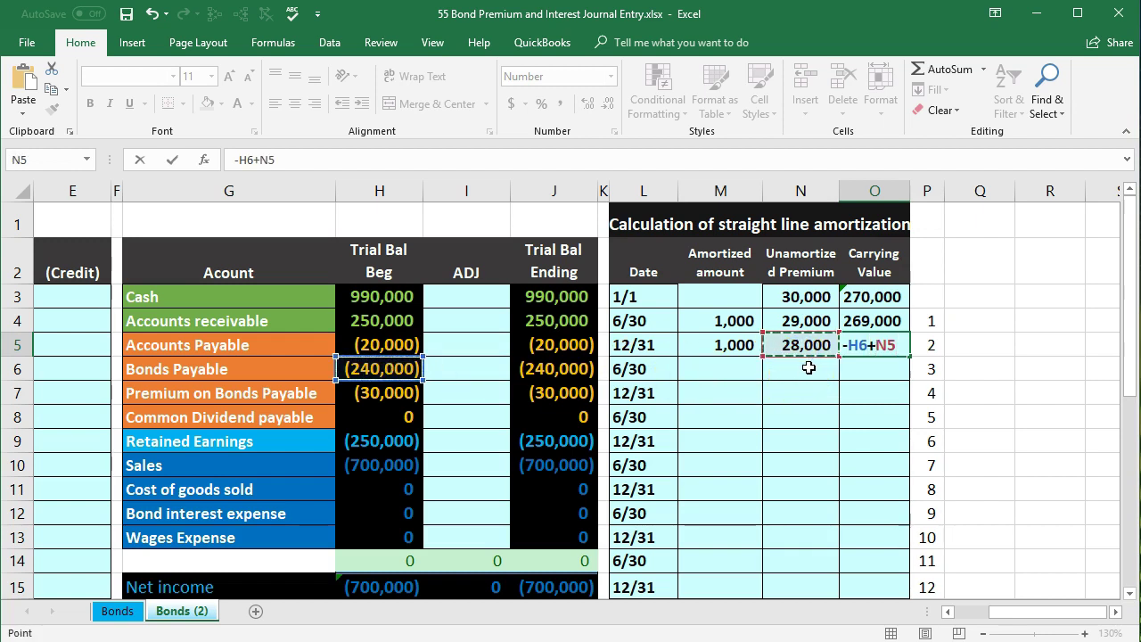
key("Return")
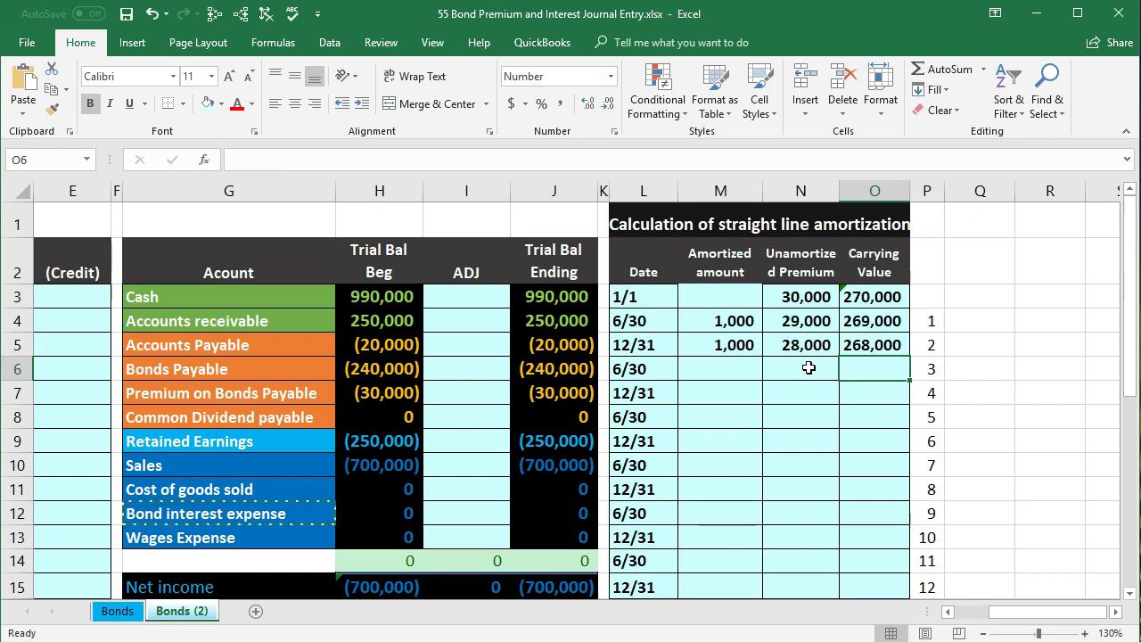
left_click(800, 348)
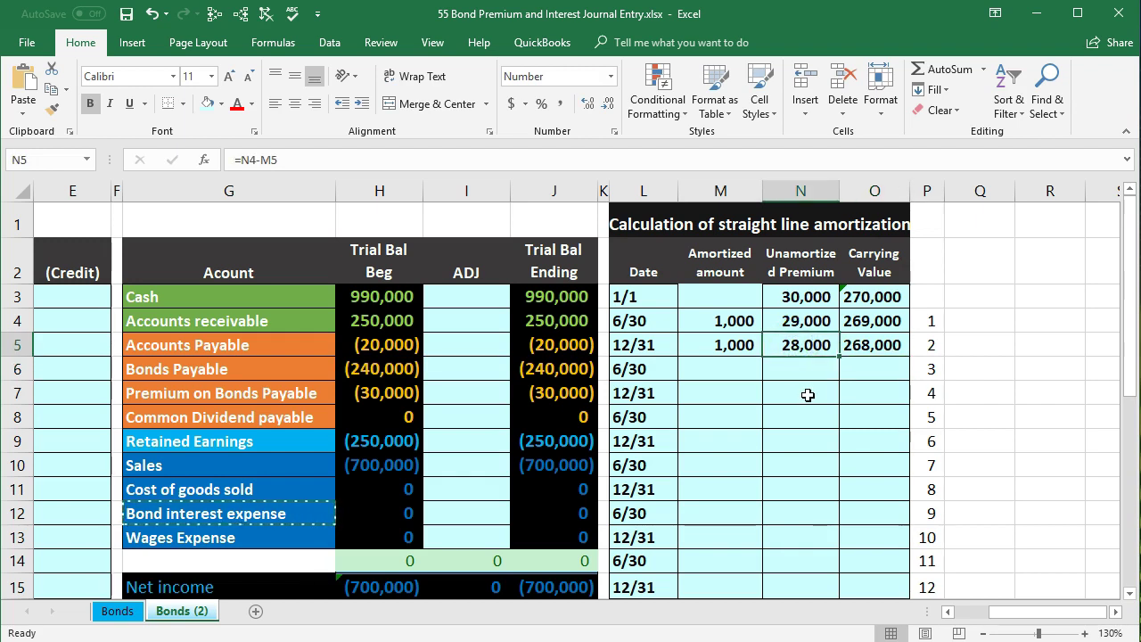
left_click(877, 345)
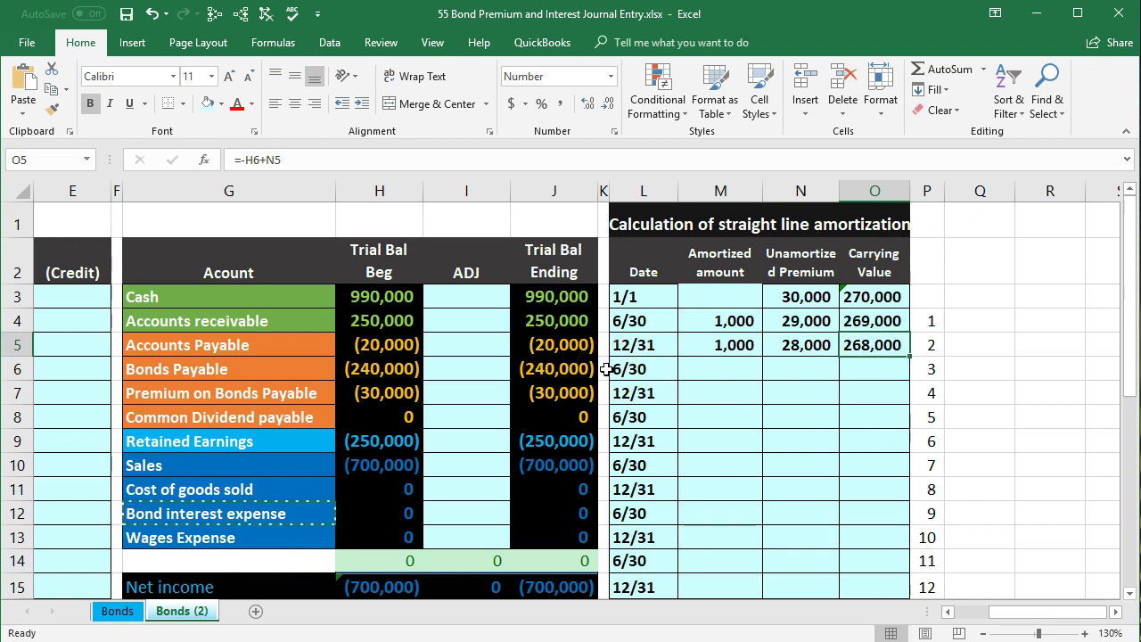
left_click(697, 346)
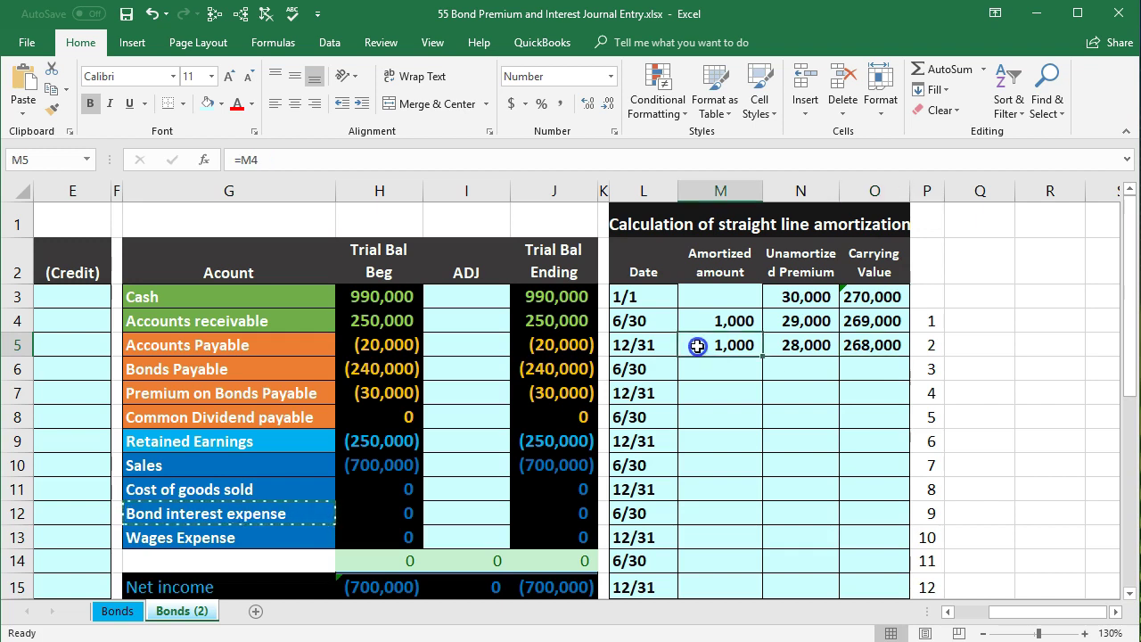
left_click_drag(696, 346, 869, 338)
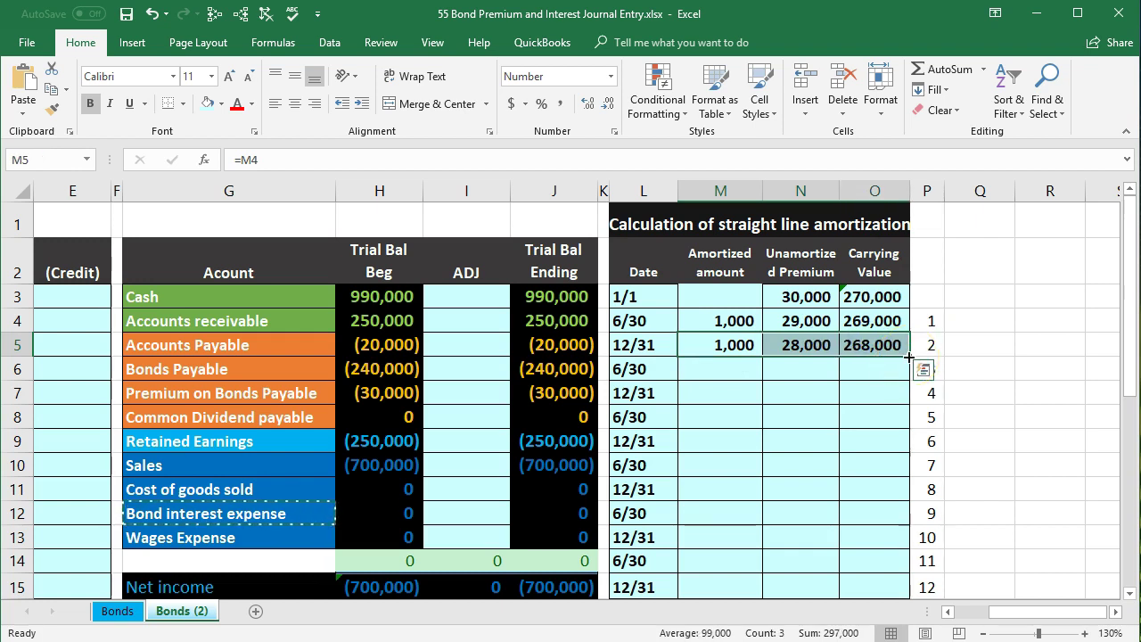
left_click_drag(909, 358, 911, 372)
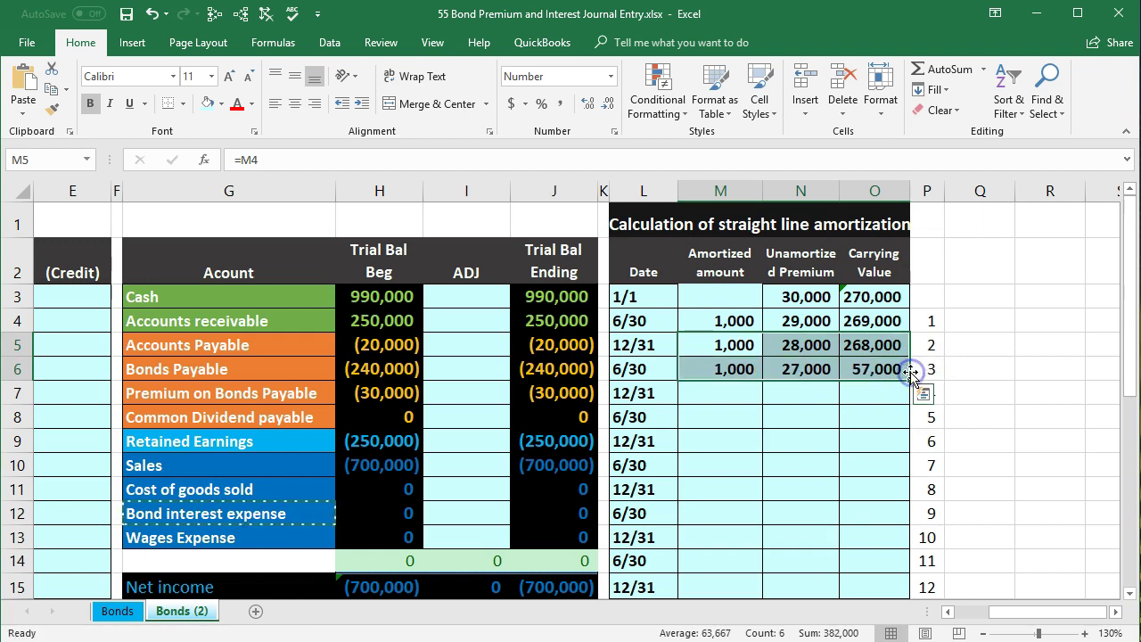
double_click(731, 367)
key("Return")
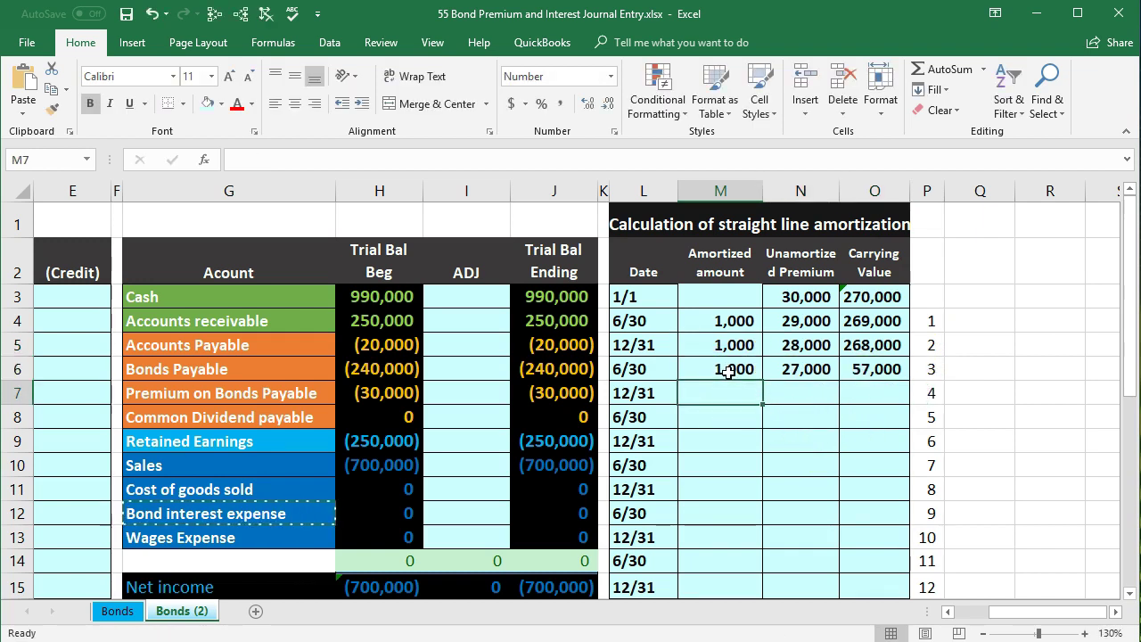
double_click(792, 369)
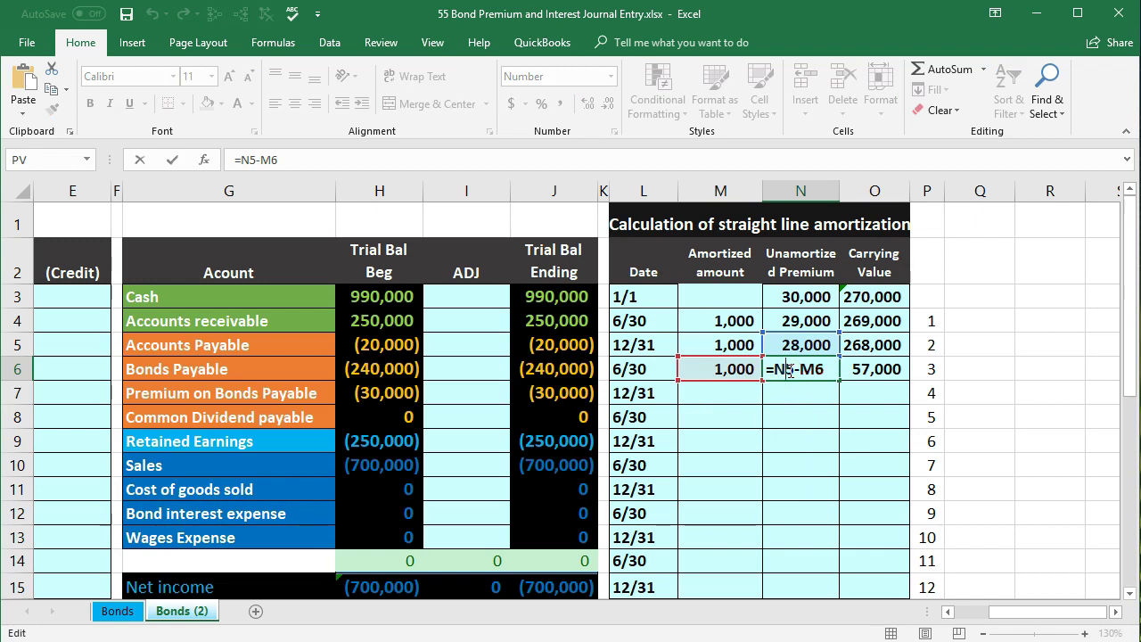
key("Return")
left_click(874, 369)
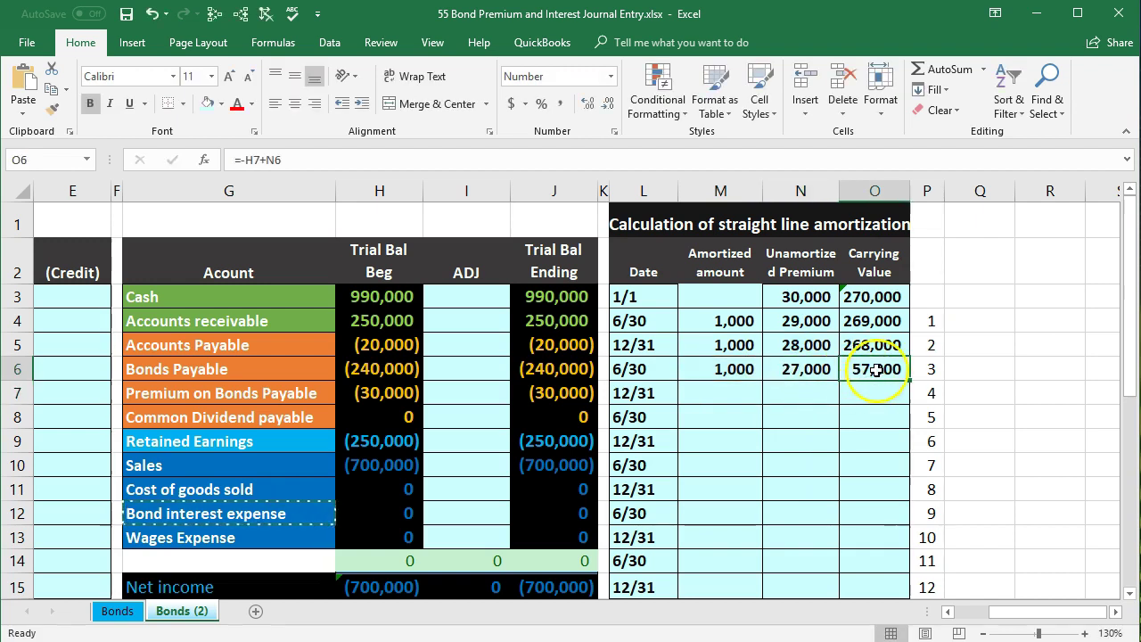
double_click(877, 369)
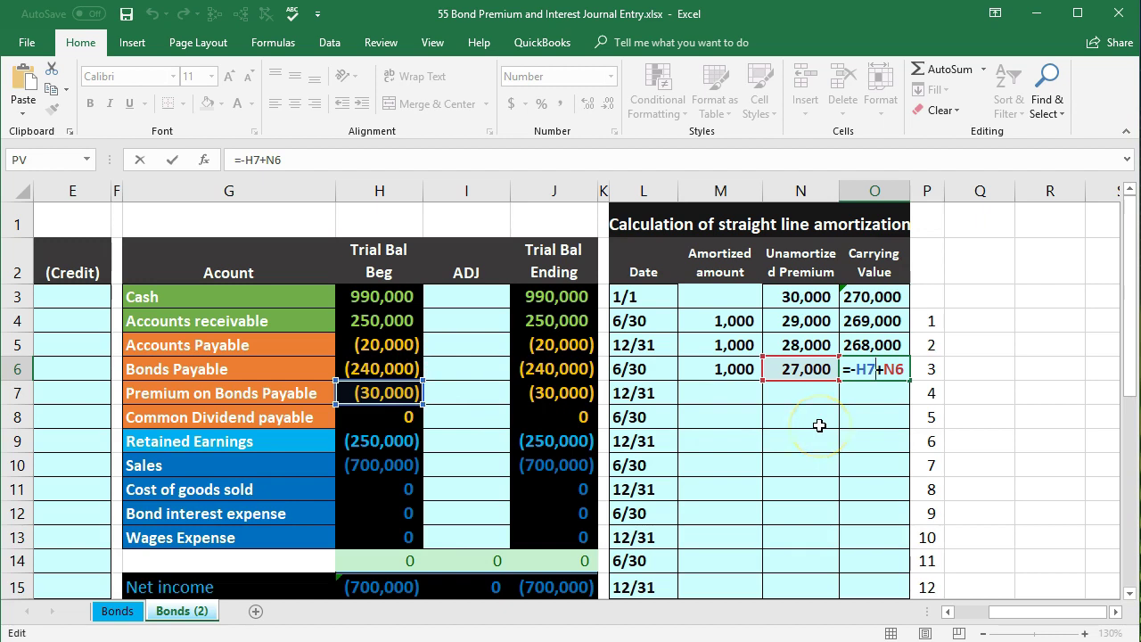
key("Return")
left_click_drag(731, 368, 859, 376)
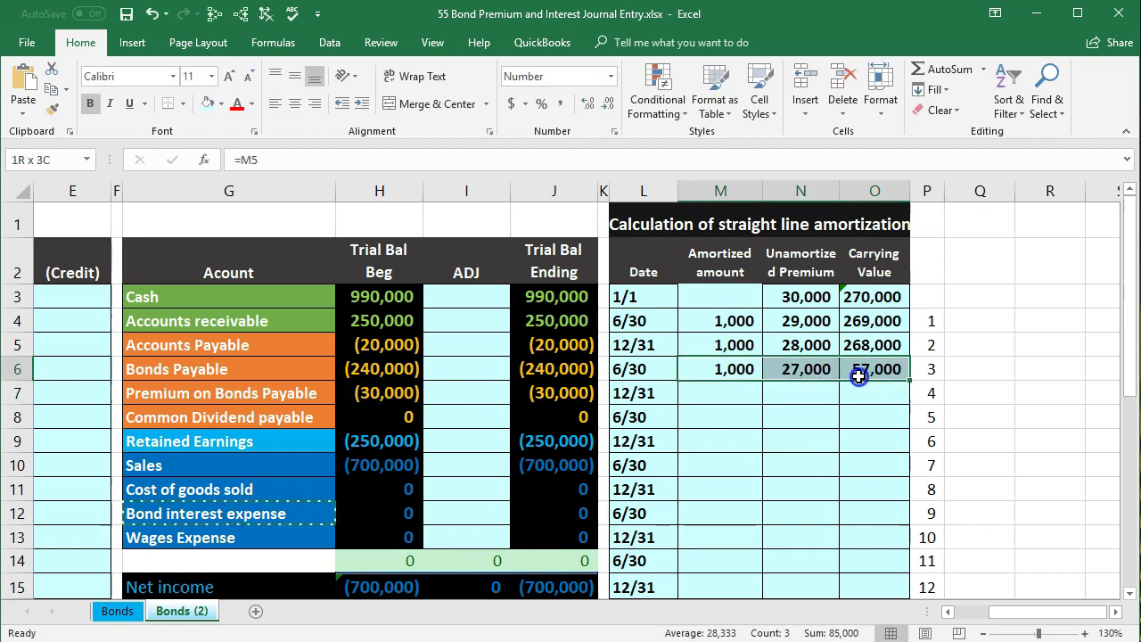
key("Delete")
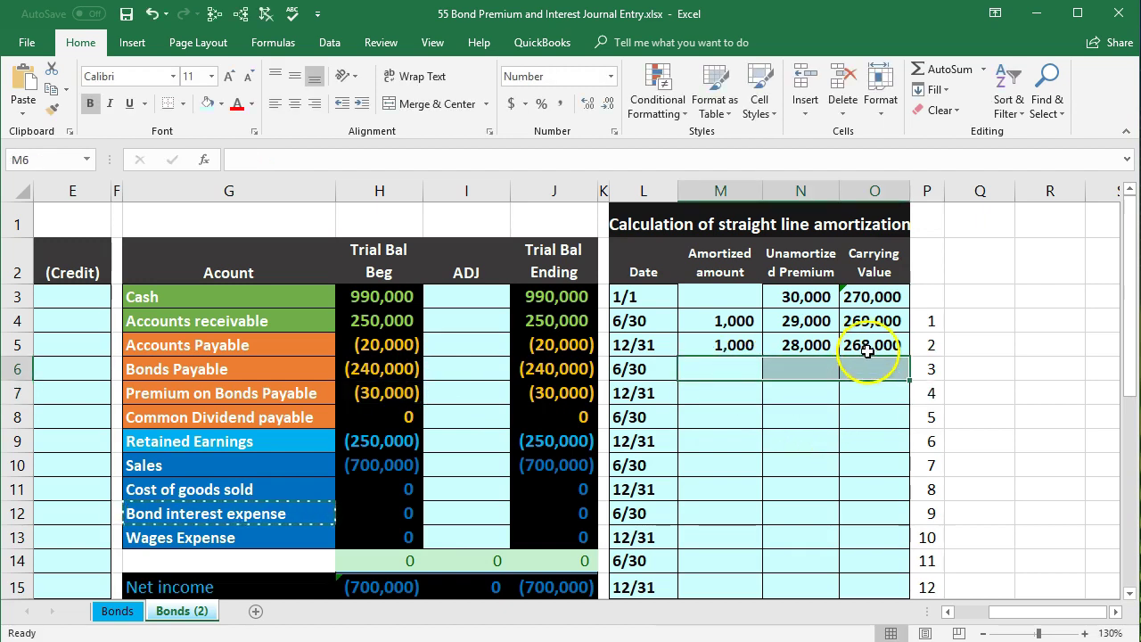
Make the Bonds Payable reference in the 12/31 carrying value formula absolute ($H$6)
double_click(869, 348)
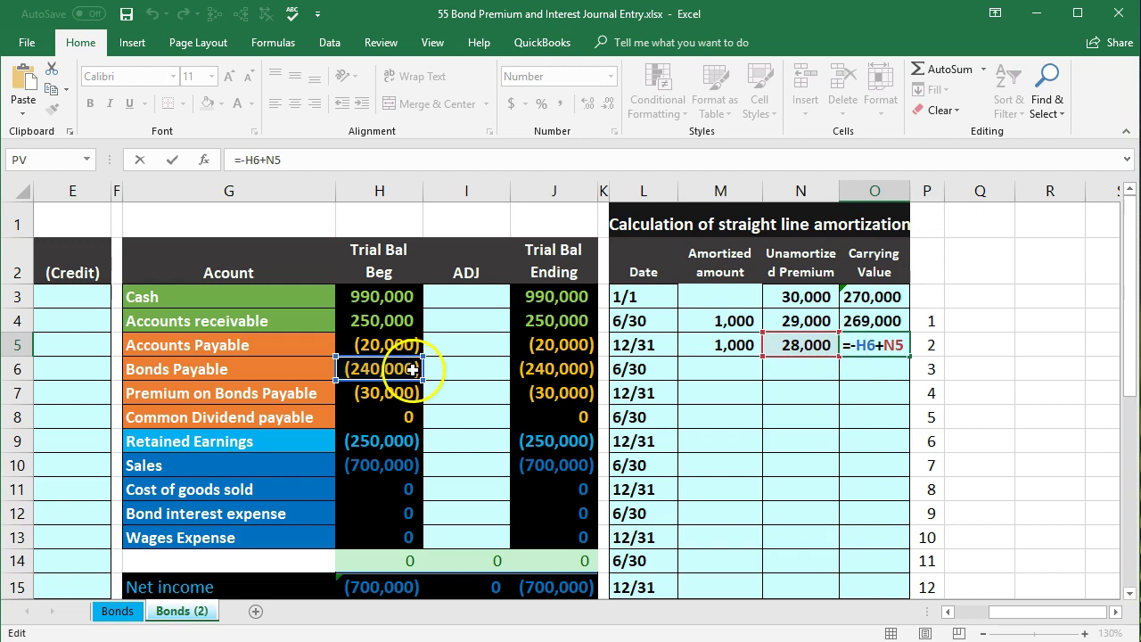
left_click(862, 348)
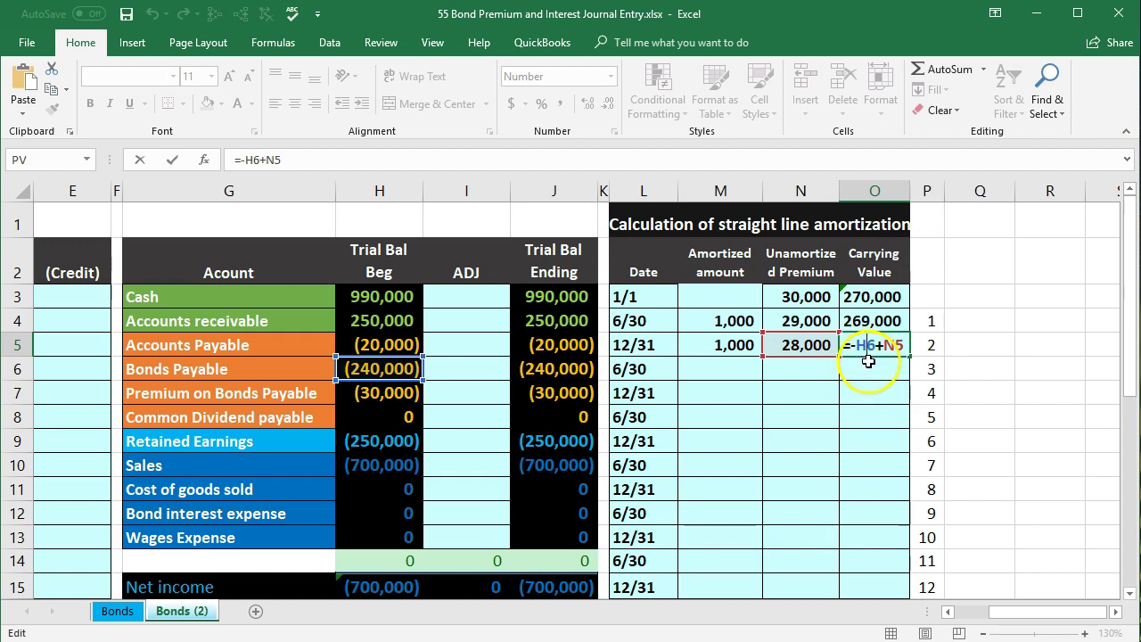
key("F4")
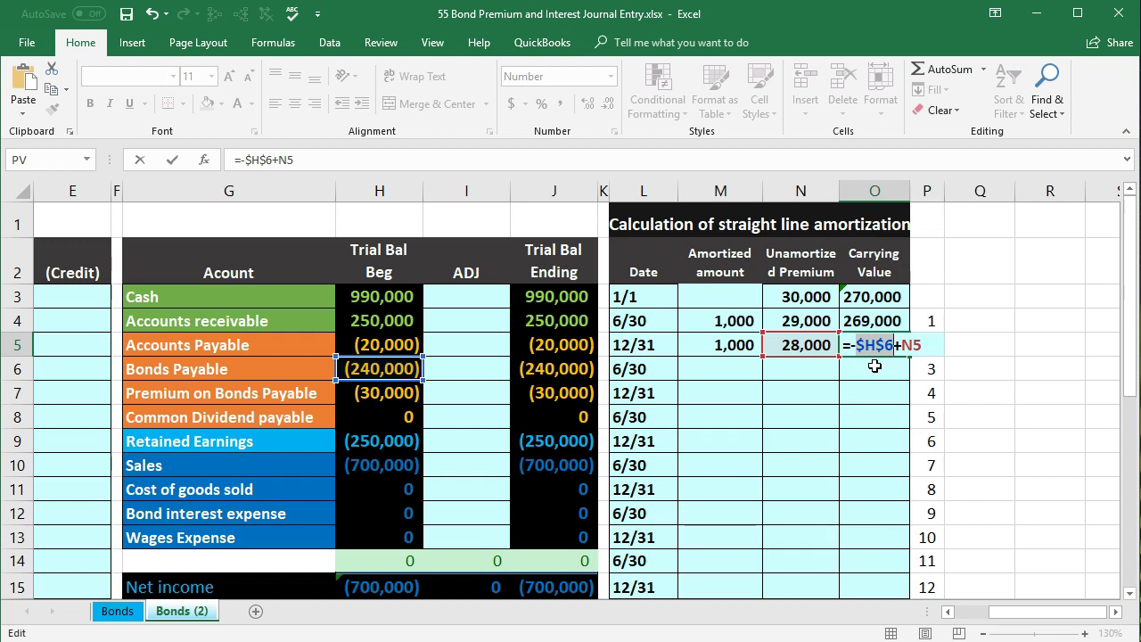
key("Return")
Fill the 12/31 figures down to the 6/30 row and confirm its 267,000 carrying value
left_click_drag(743, 346, 910, 374)
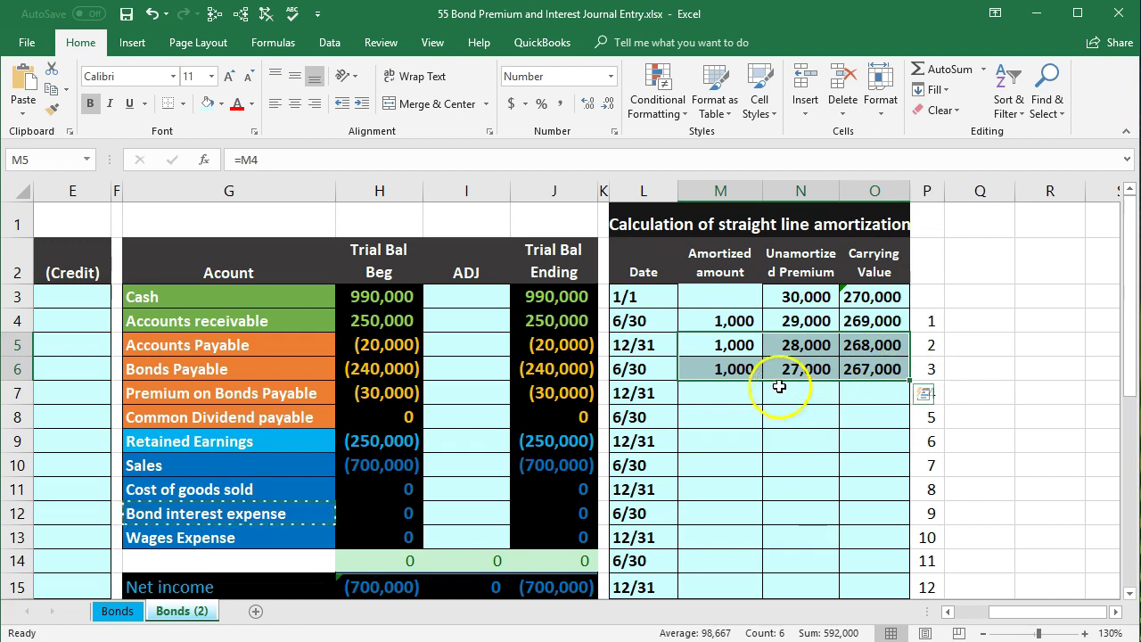
left_click(734, 365)
left_click(790, 365)
left_click(865, 366)
double_click(871, 368)
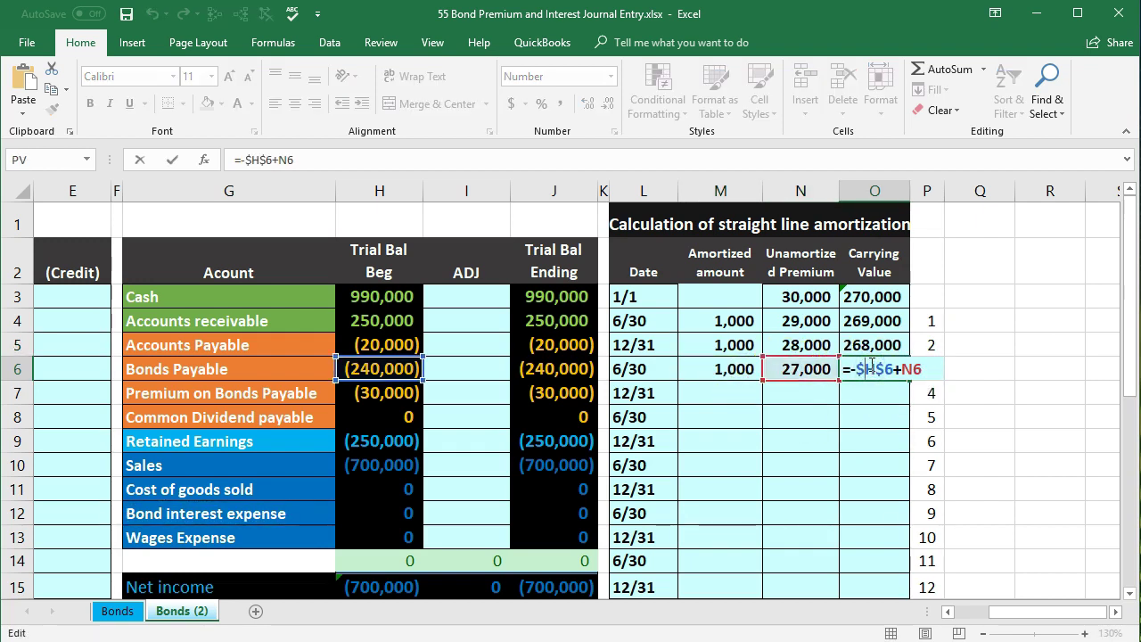
key("Return")
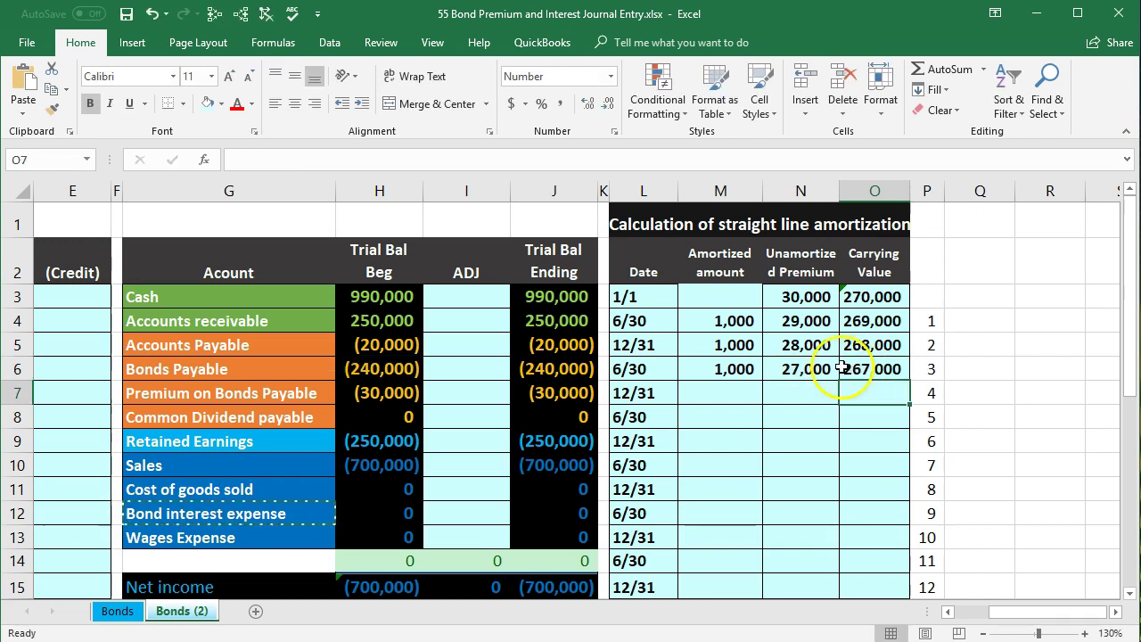
left_click_drag(731, 366, 909, 567)
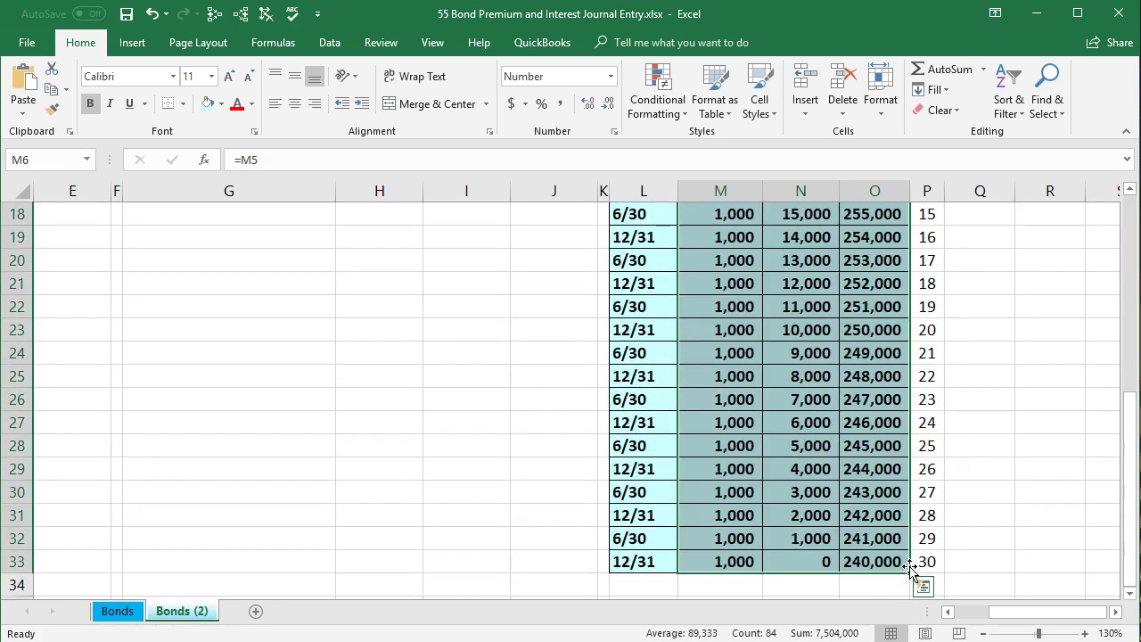
Verify the schedule ends at period 30 with 0 unamortized premium and a 240,000 carrying value
scroll(874, 517, "down", 1)
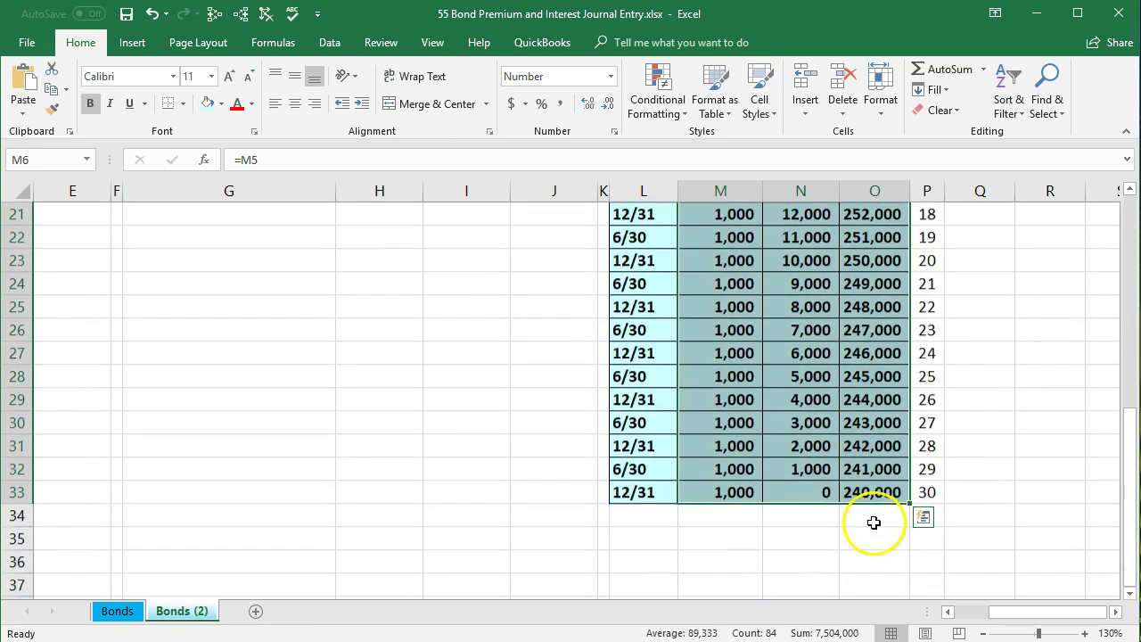
left_click(828, 490)
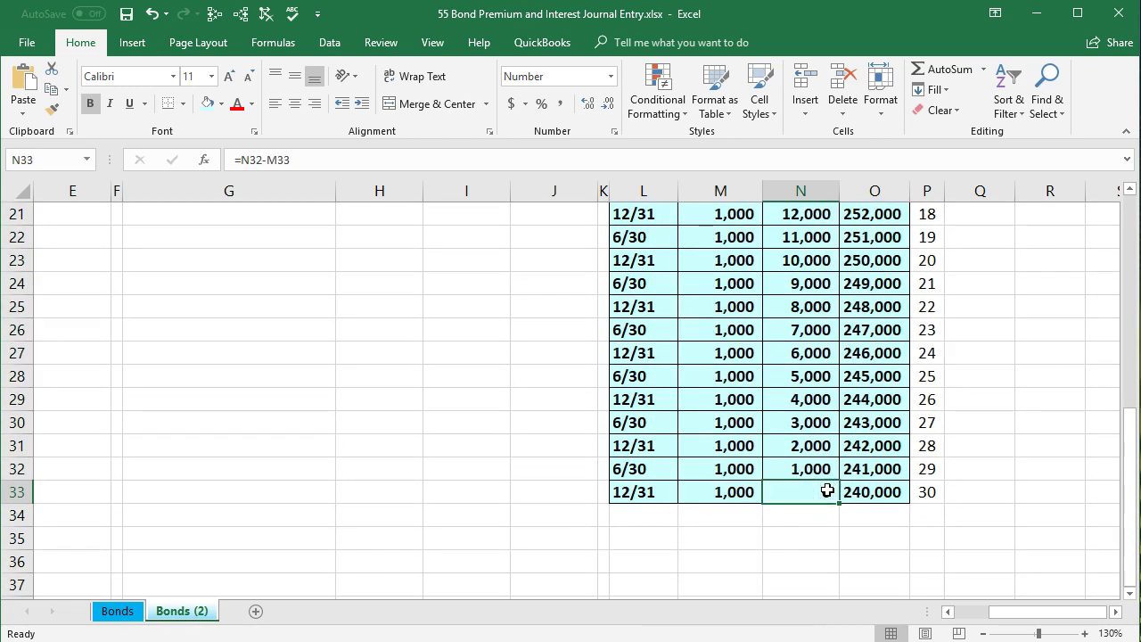
left_click(936, 491)
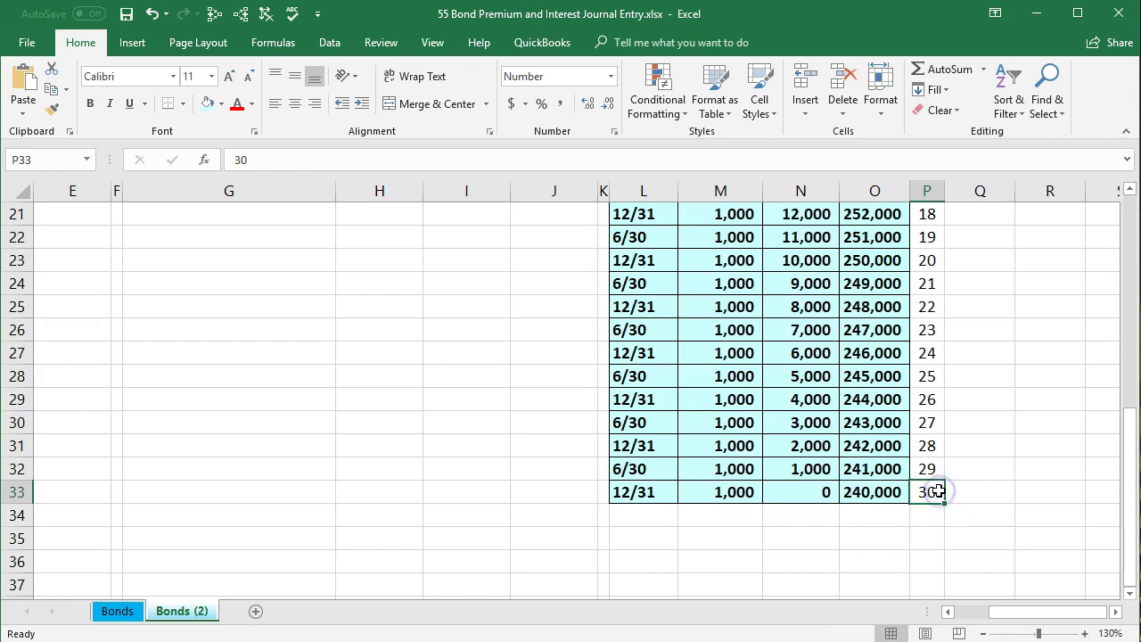
left_click(857, 495)
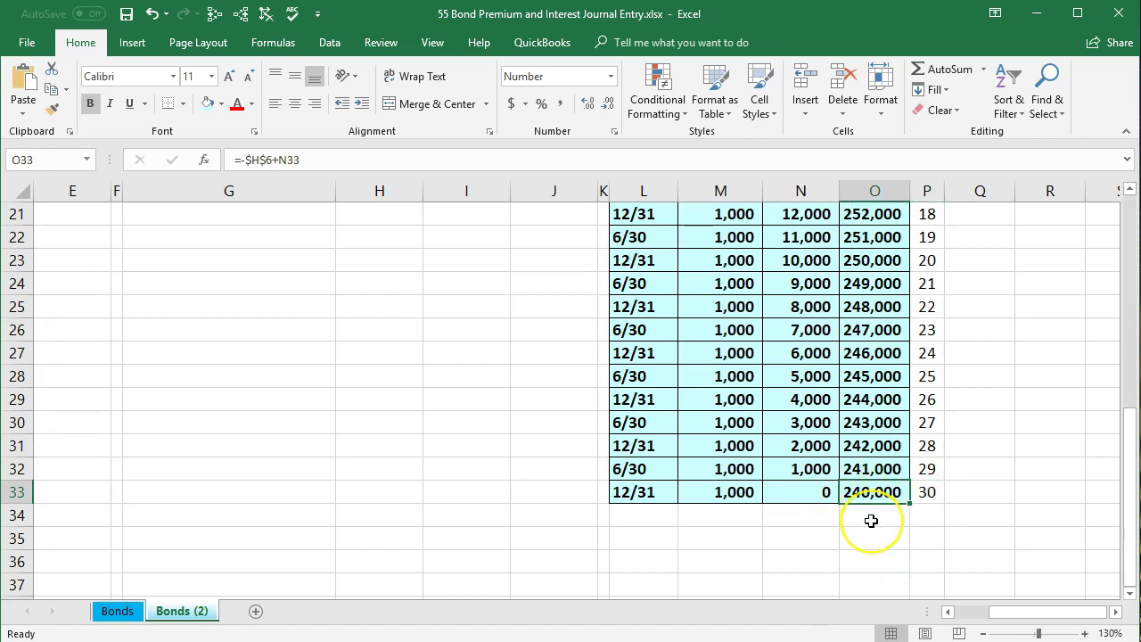
scroll(870, 520, "up", 7)
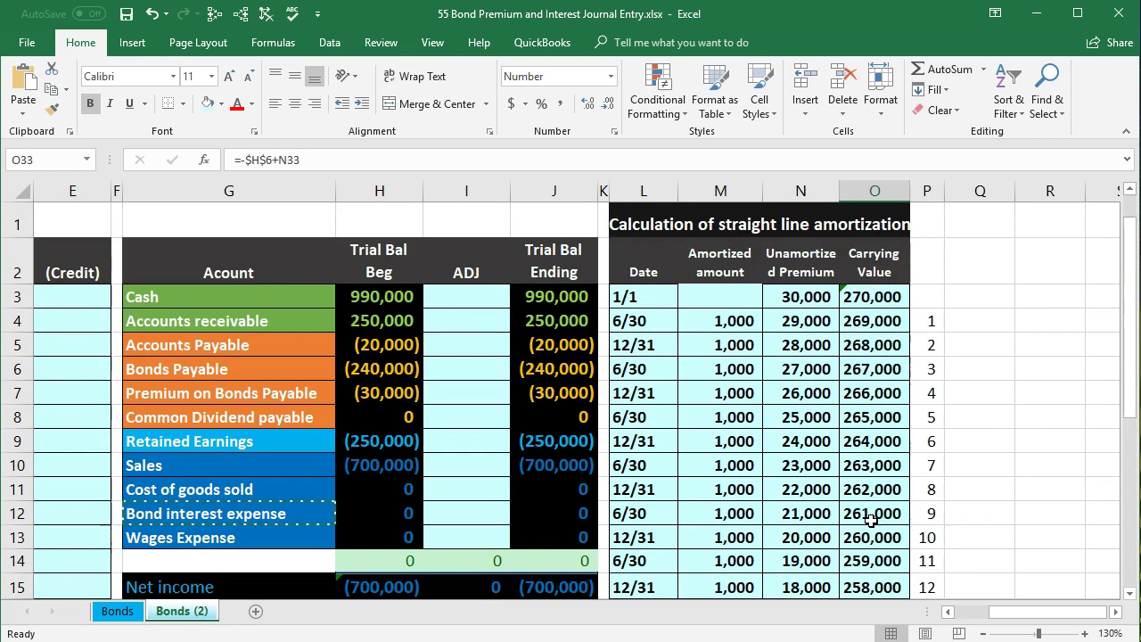
Check the Bonds Payable ending balance formula and the schedule's payment dates, then scroll back to the journal
left_click(556, 369)
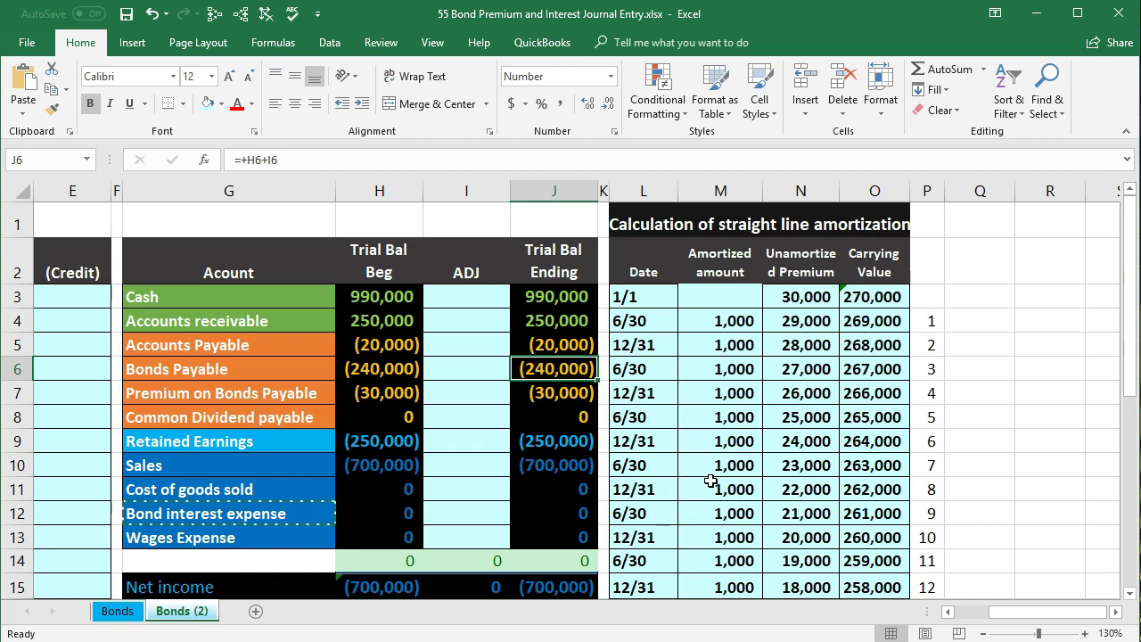
left_click(653, 323)
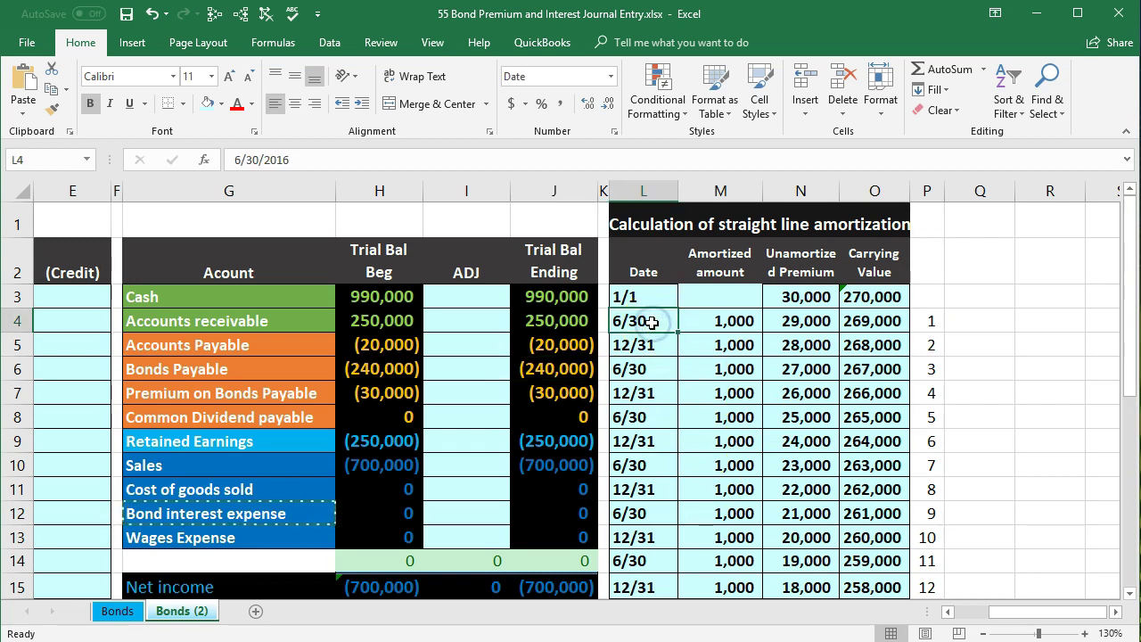
key("Down")
key("Down")
key("Down")
key("Down")
key("Down")
key("Down")
key("Down")
key("Down")
key("Down")
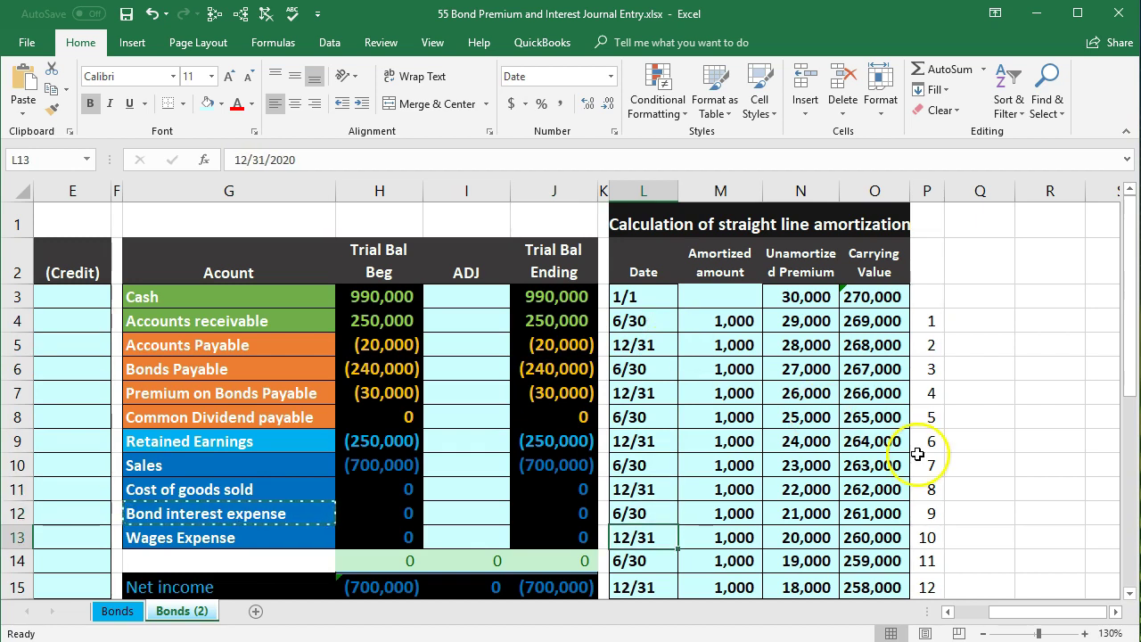
left_click_drag(1025, 617, 990, 615)
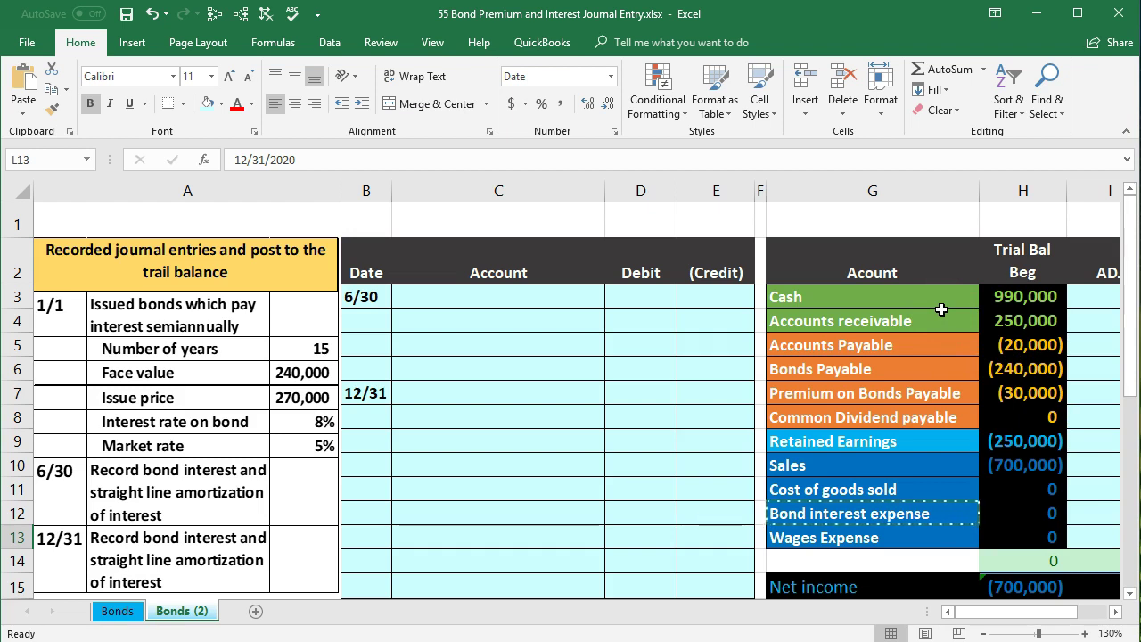
Copy the Cash account name into the 6/30 journal entry as a plain value
key("XF86Calculator")
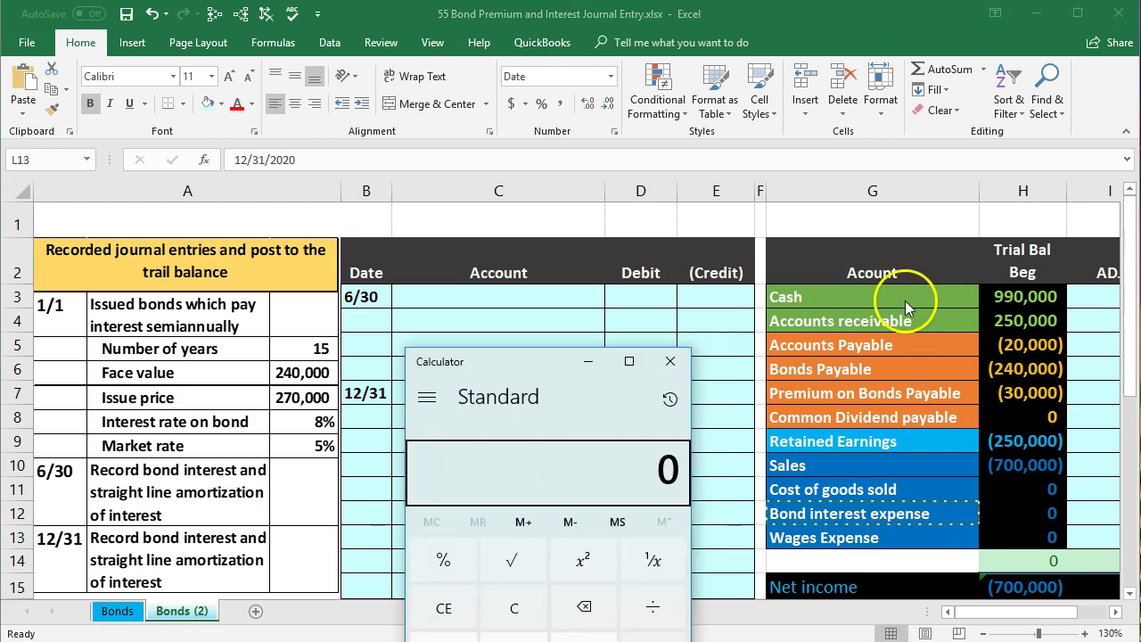
left_click(903, 300)
right_click(903, 300)
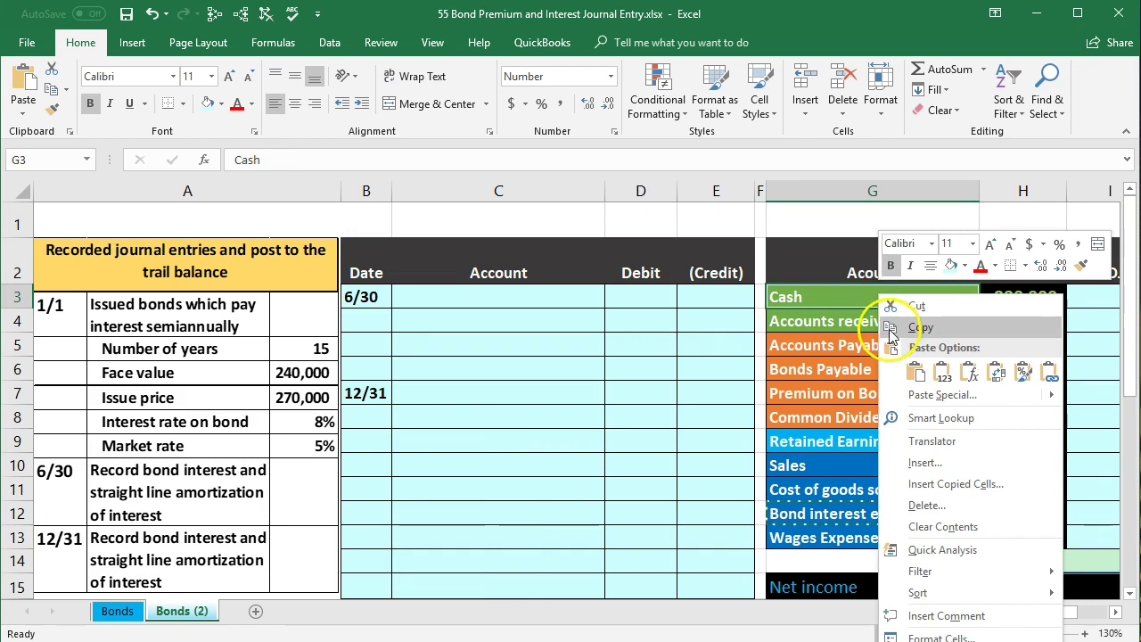
left_click(892, 330)
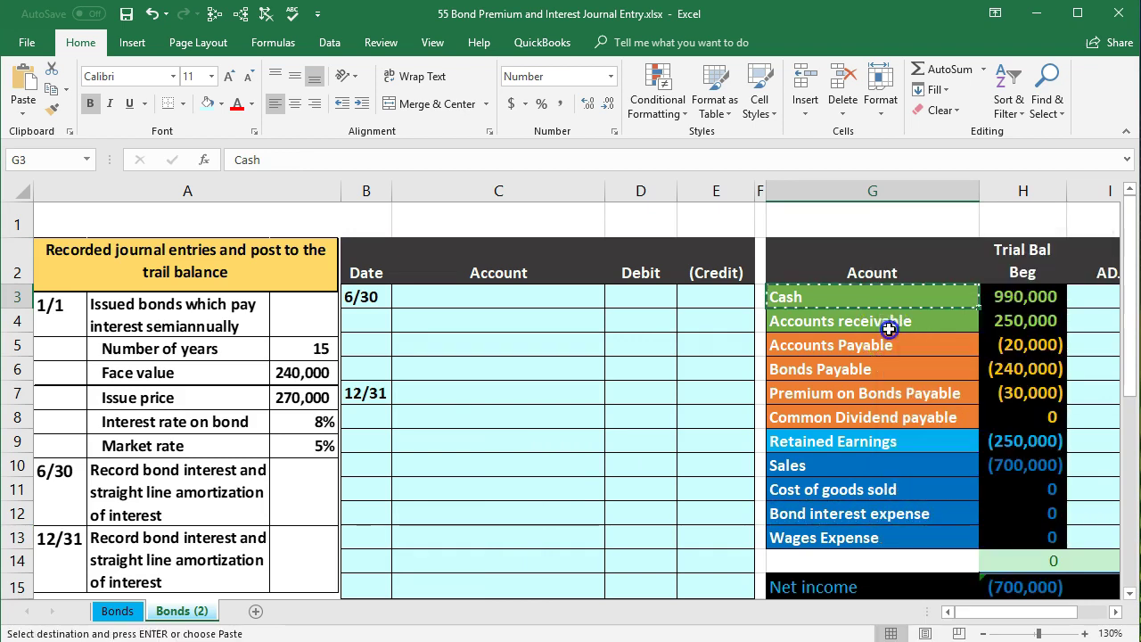
right_click(408, 325)
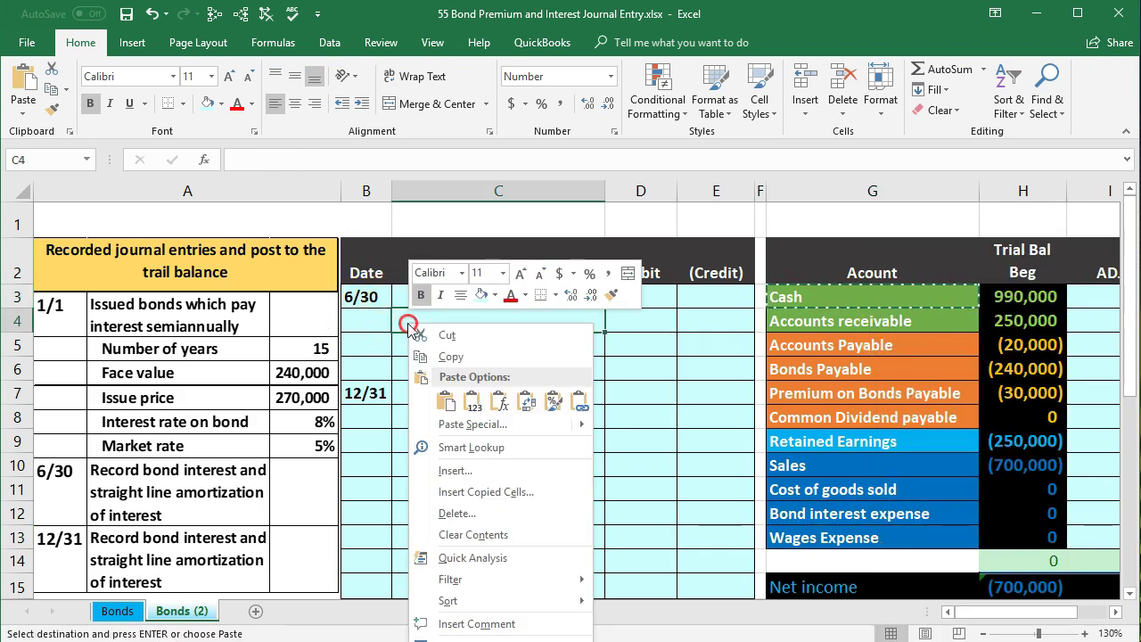
left_click(471, 403)
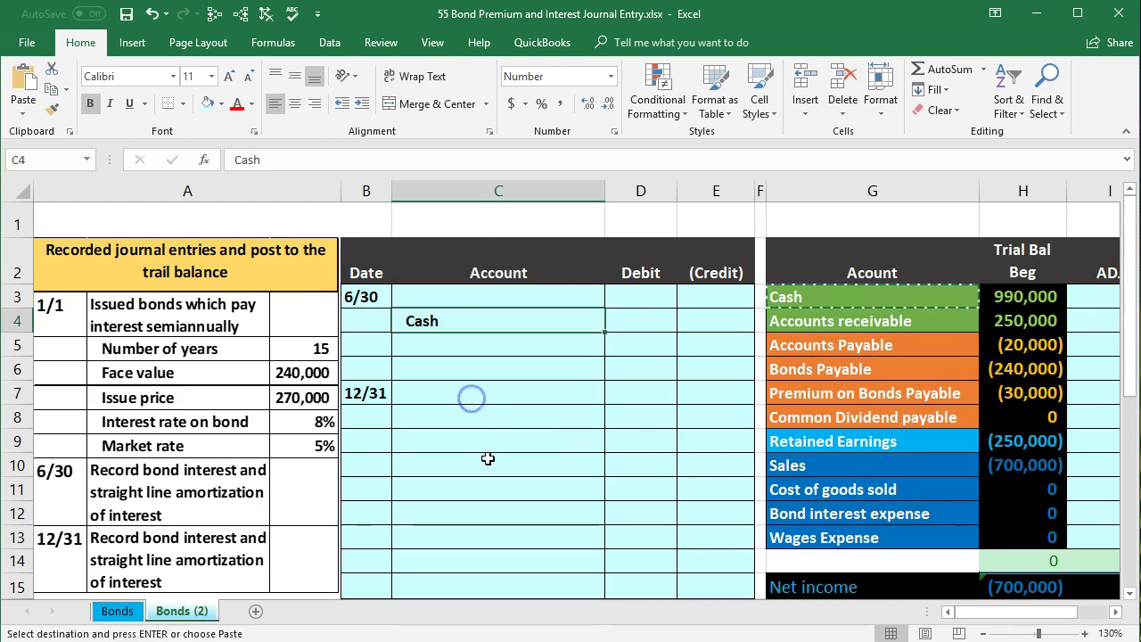
In Calculator, work out the half-year interest: 240,000 × 8% ÷ 2 = 9,600
key("XF86Calculator")
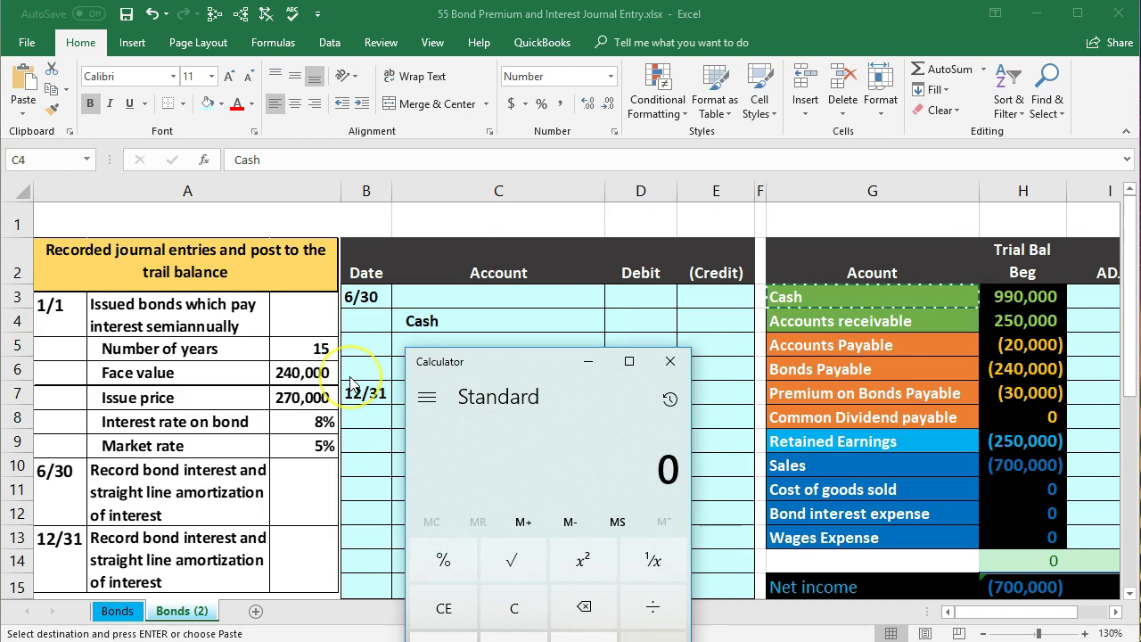
type("24000")
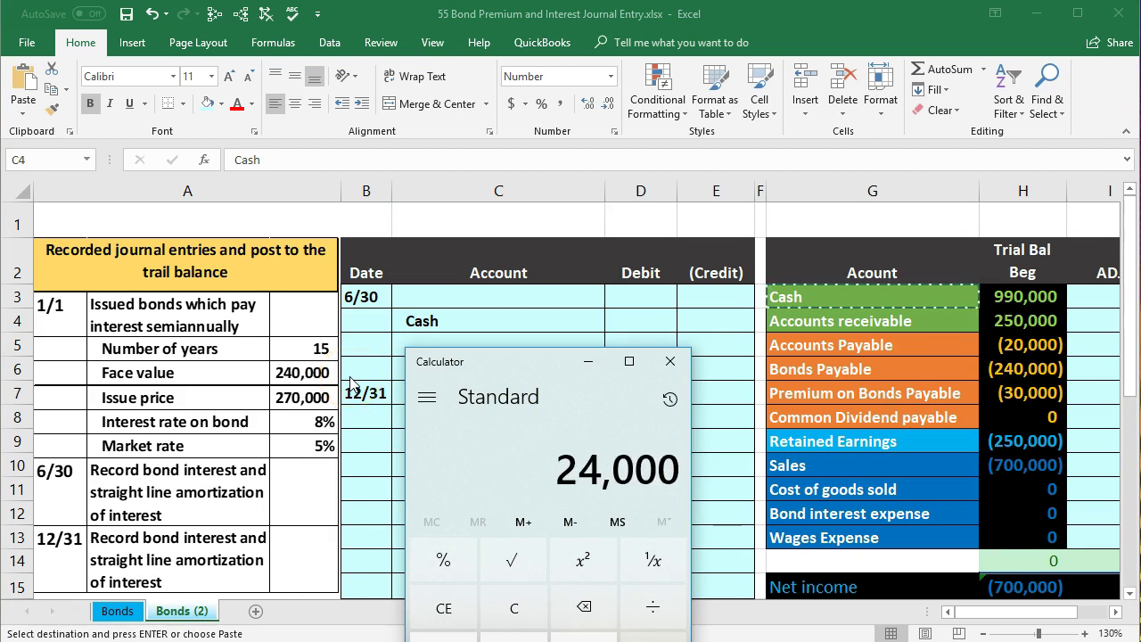
type("0")
type("*")
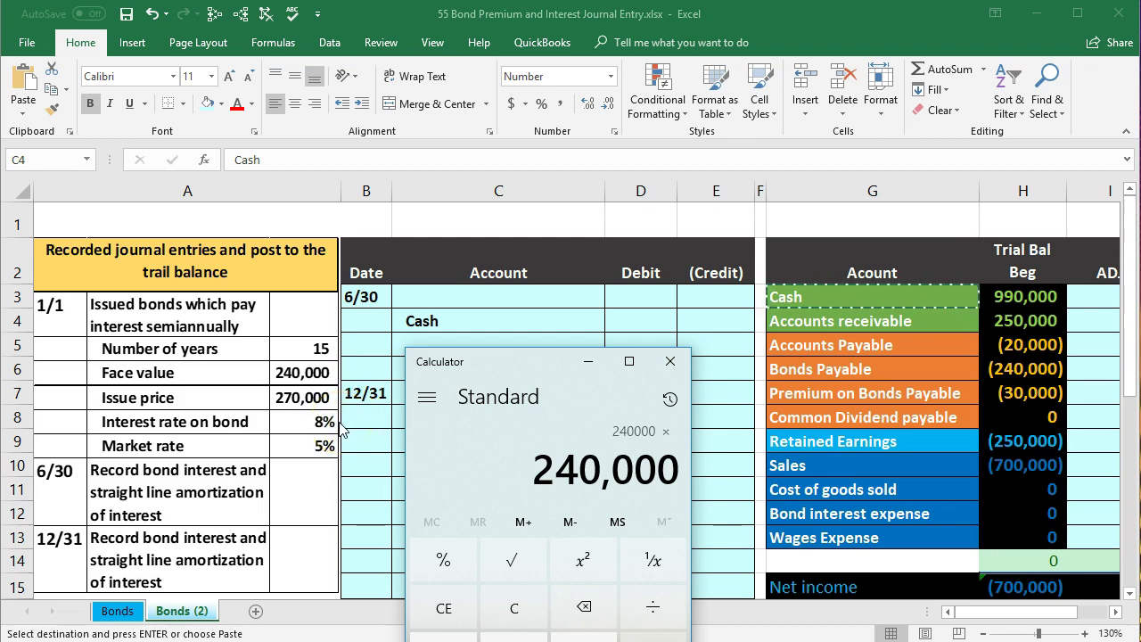
type(".08")
key("Return")
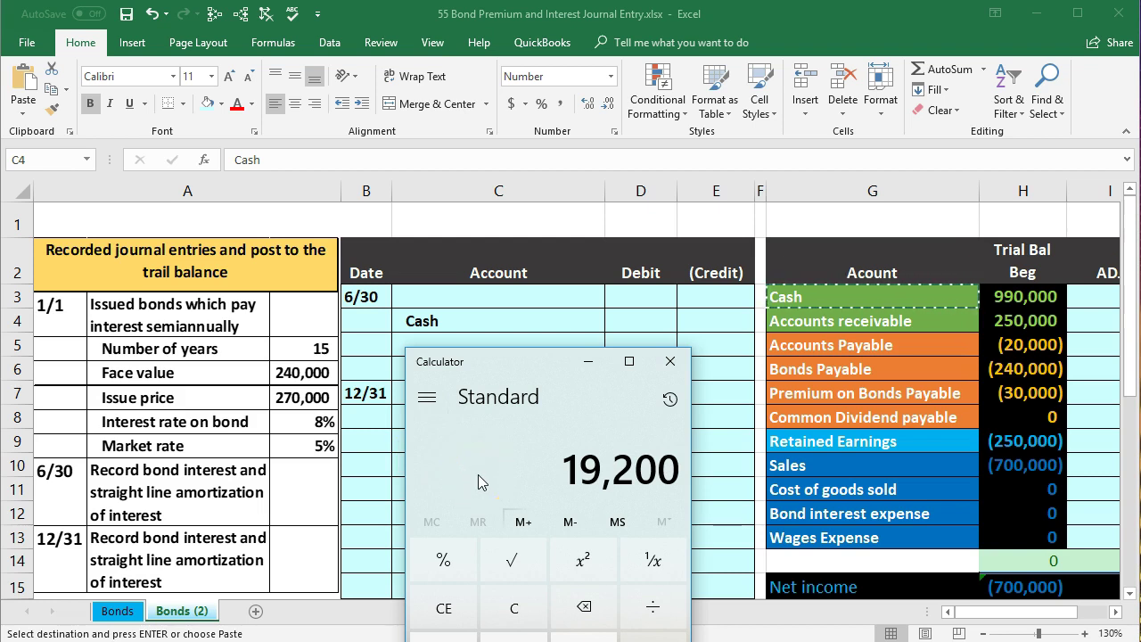
key("slash")
type("2")
key("Return")
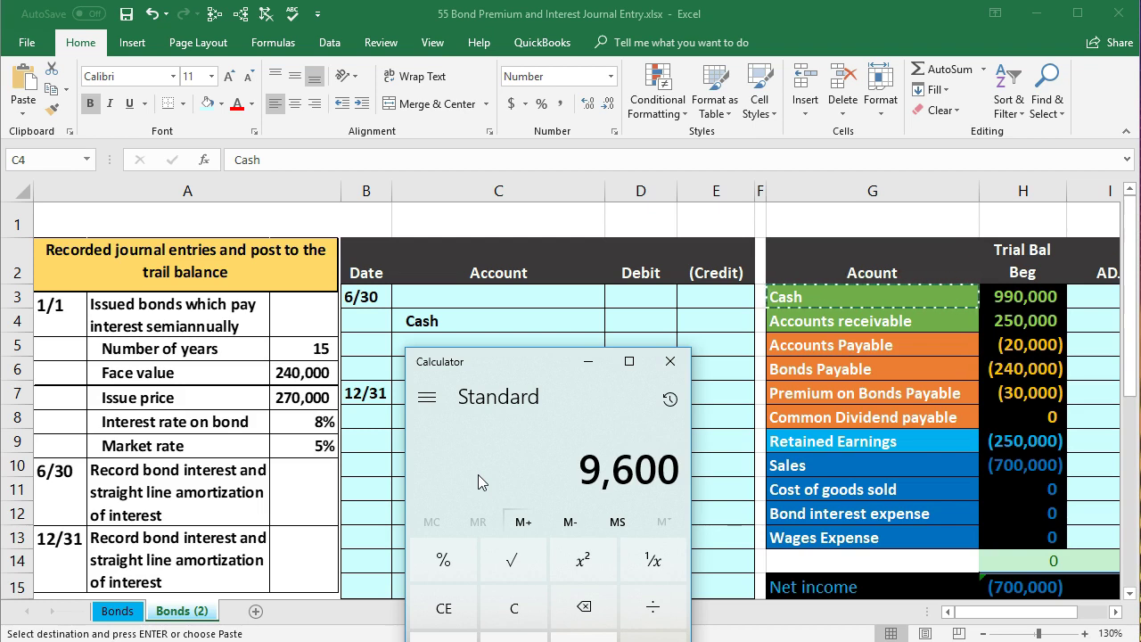
left_click(538, 621)
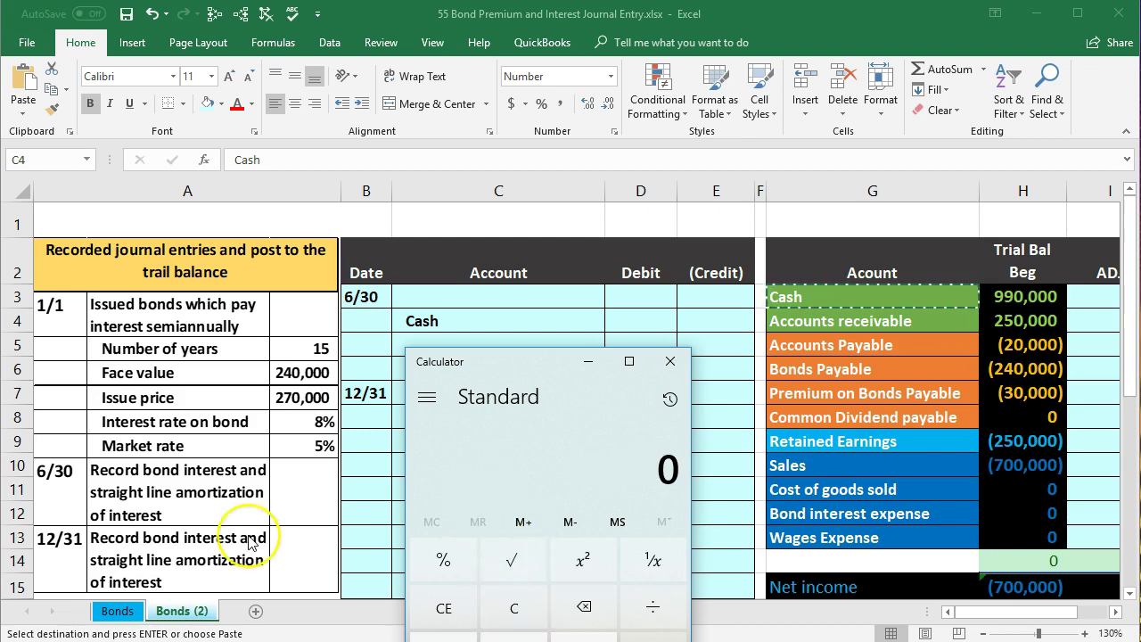
type(".08")
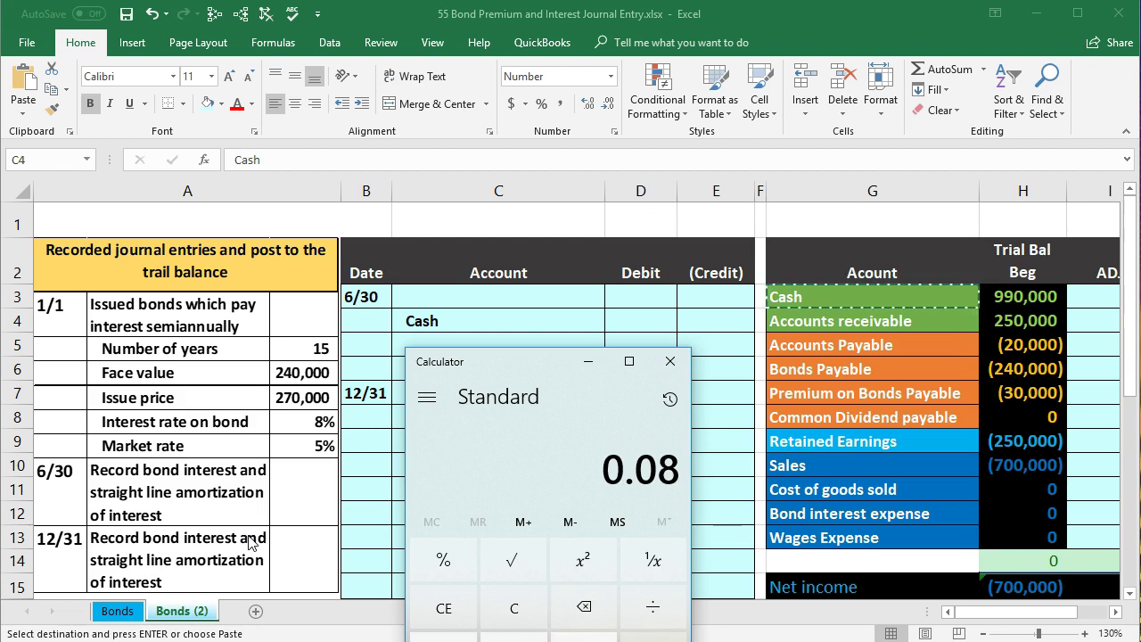
type("/2")
key("Return")
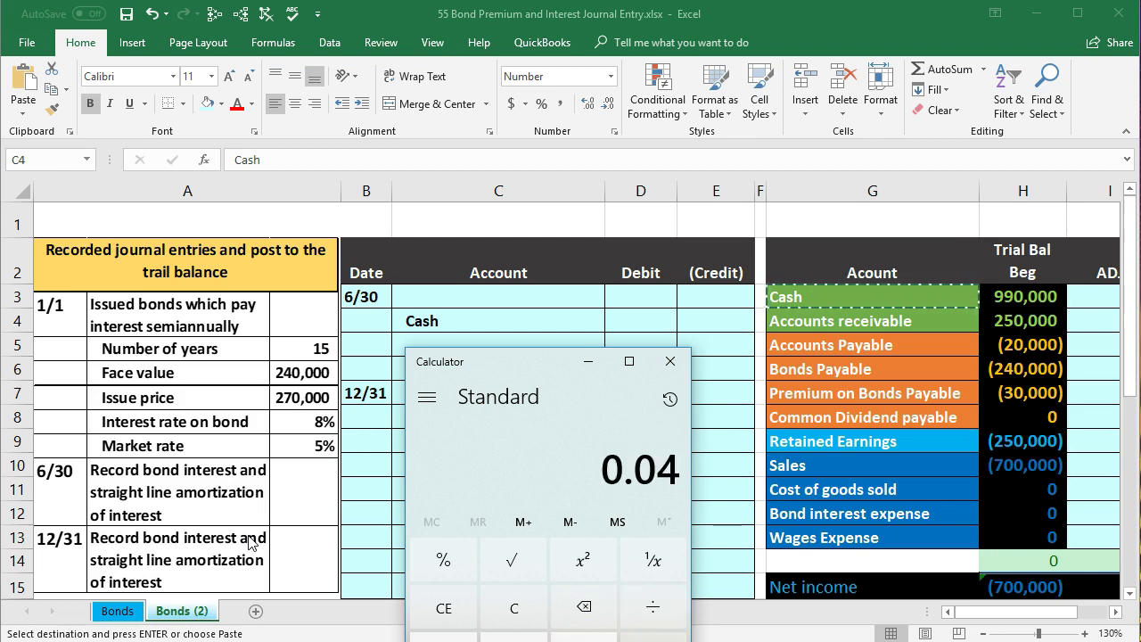
type("/240000")
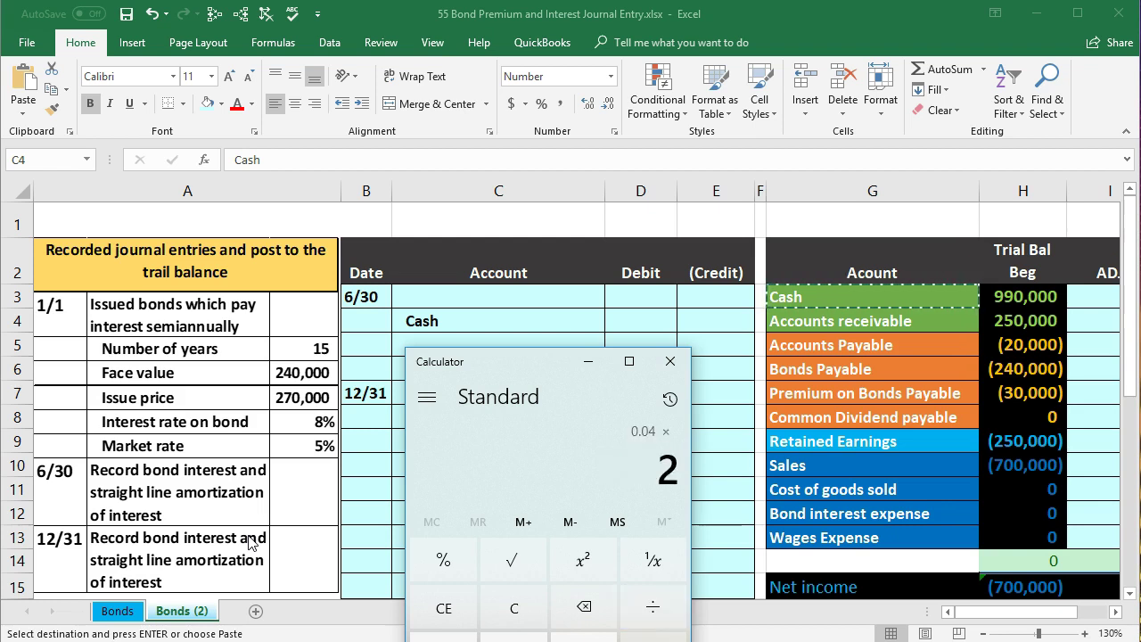
key("Return")
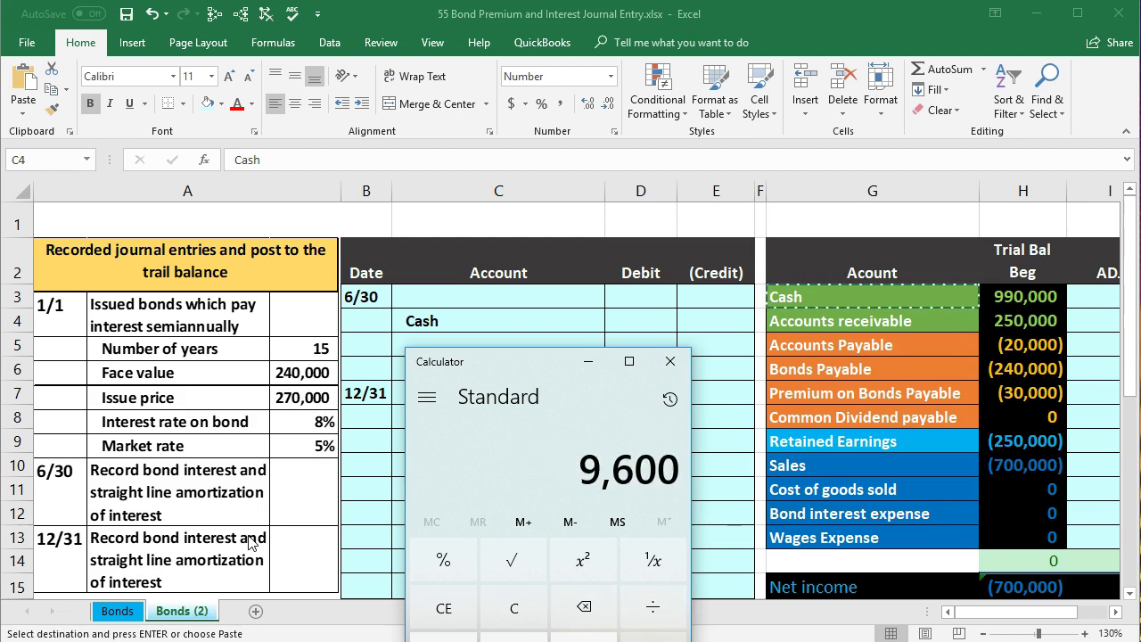
Credit Cash (9,600) in the journal with =-240000*.08/2
left_click(670, 361)
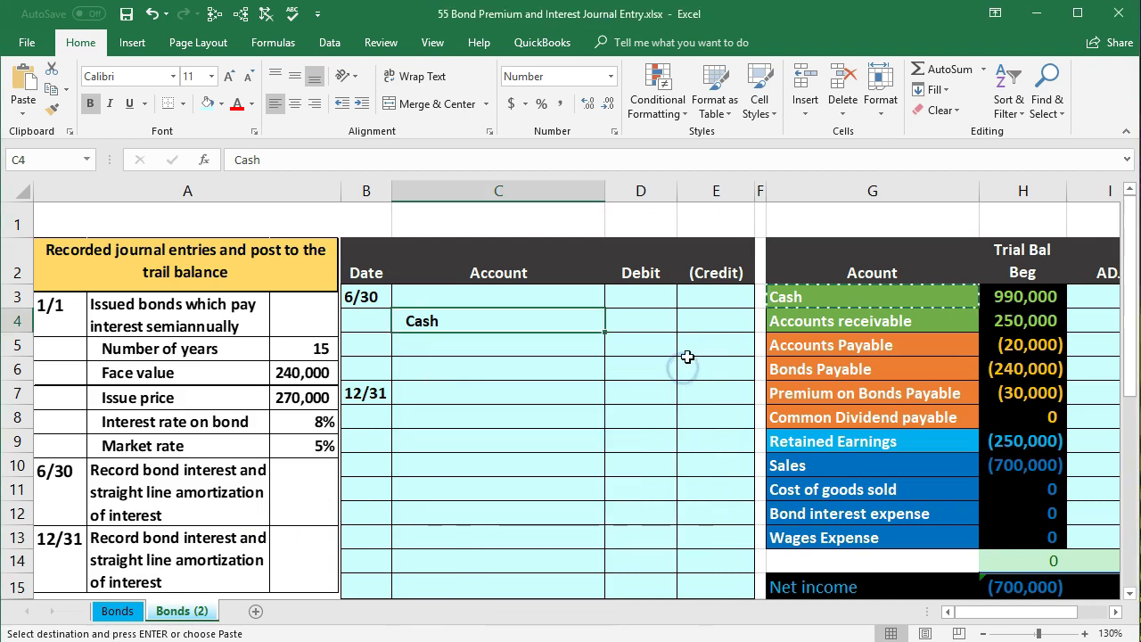
left_click(704, 325)
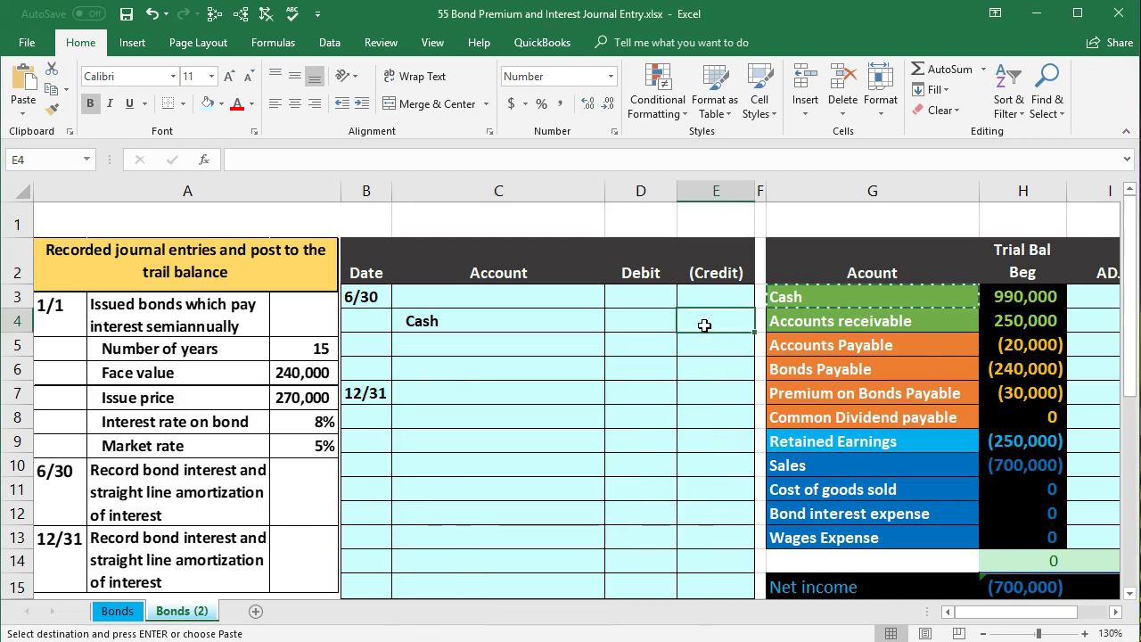
type("-")
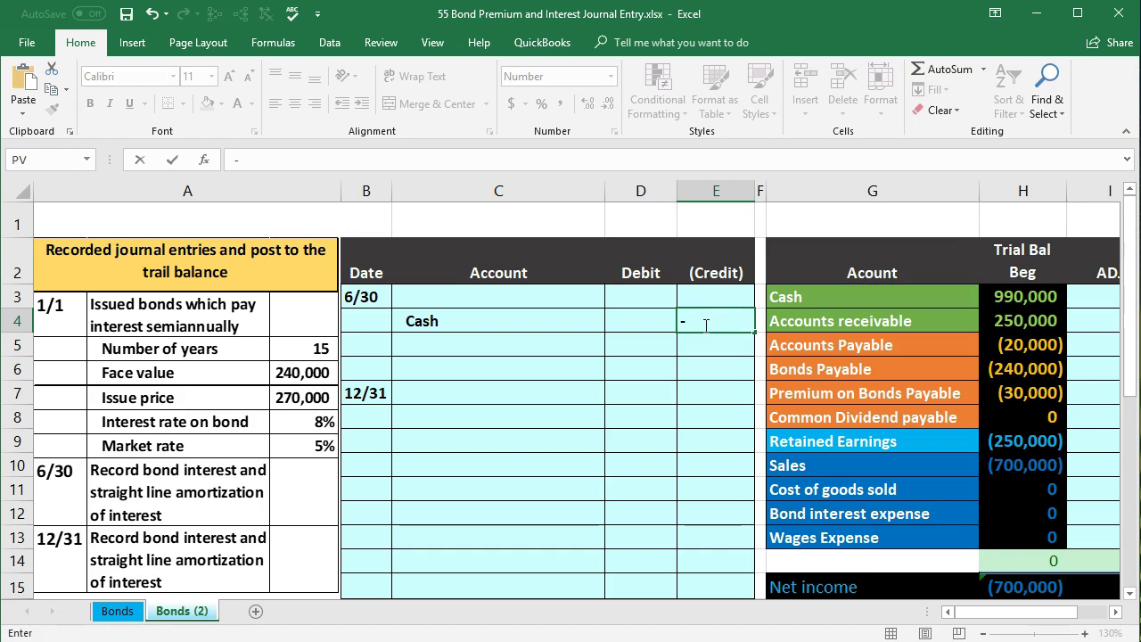
type("24000")
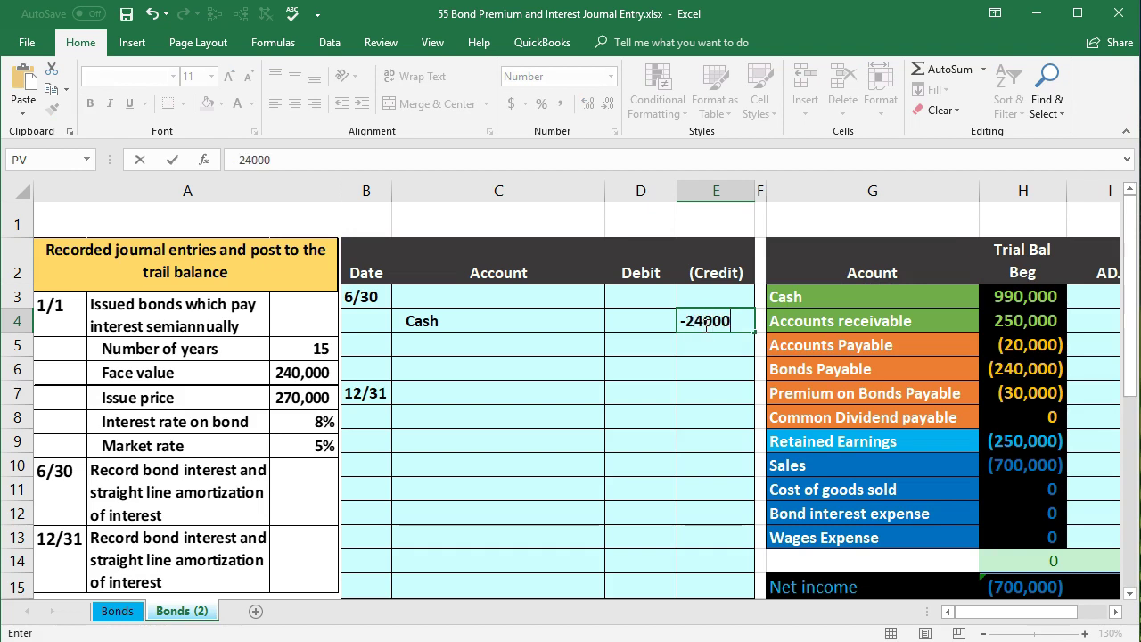
type("0*.08/2")
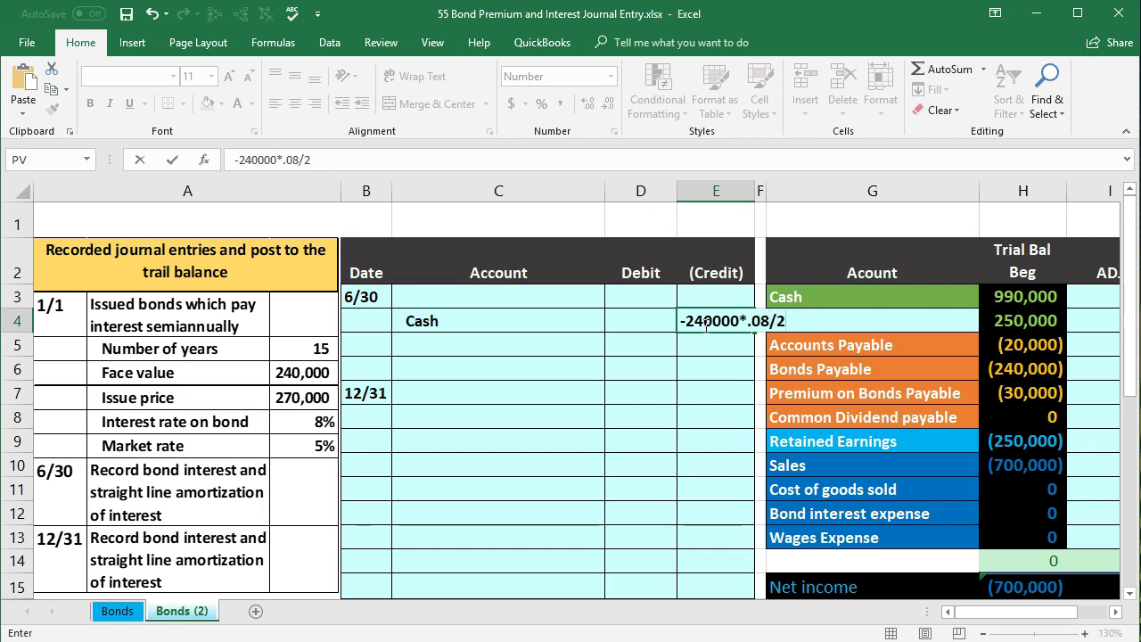
key("Return")
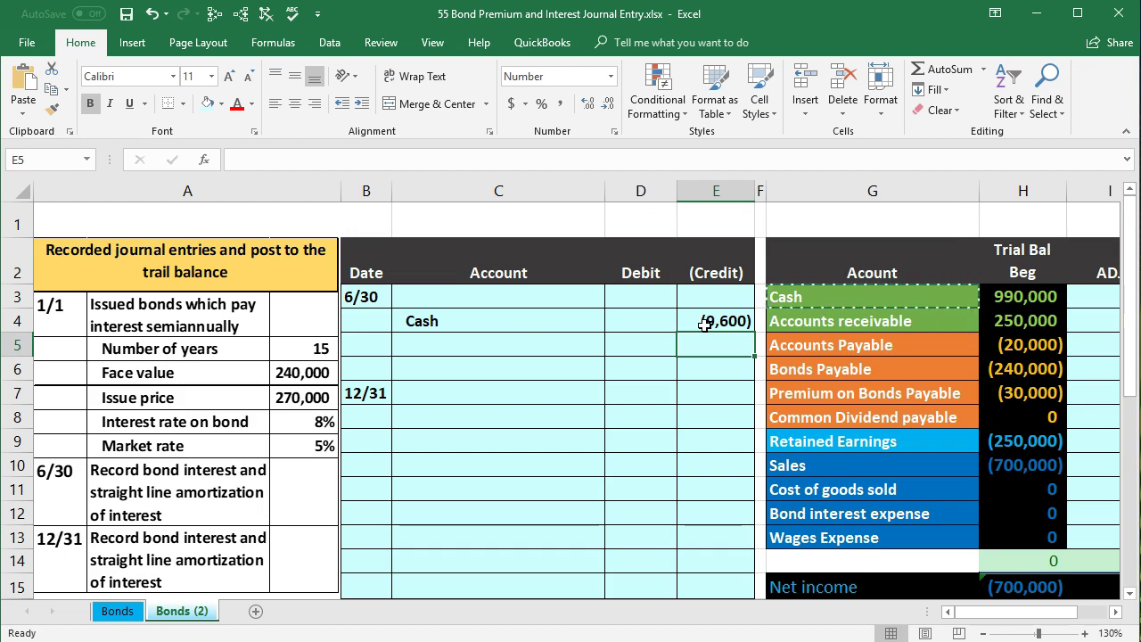
Paste Premium on Bonds Payable as a value onto the journal line below Cash
left_click(887, 394)
right_click(887, 395)
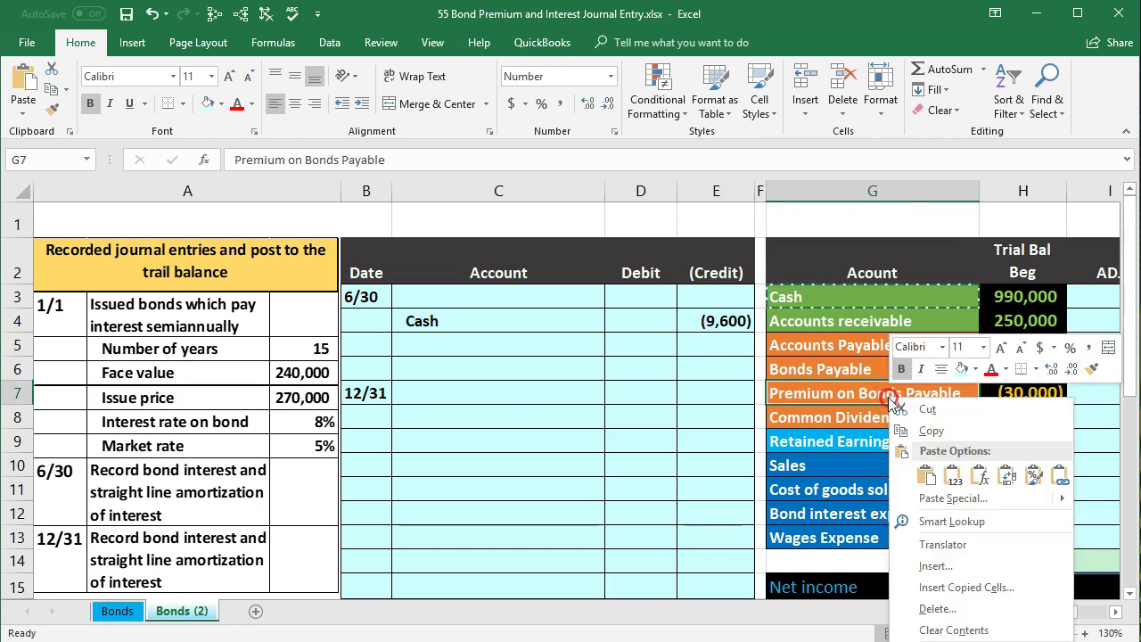
left_click(915, 429)
left_click(511, 350)
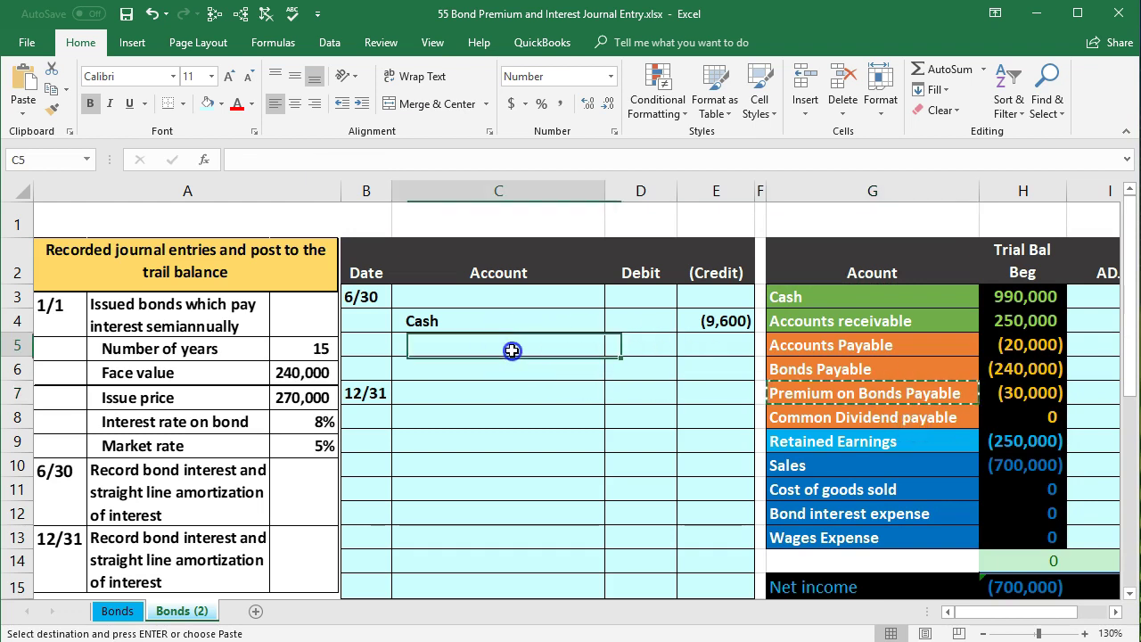
right_click(513, 349)
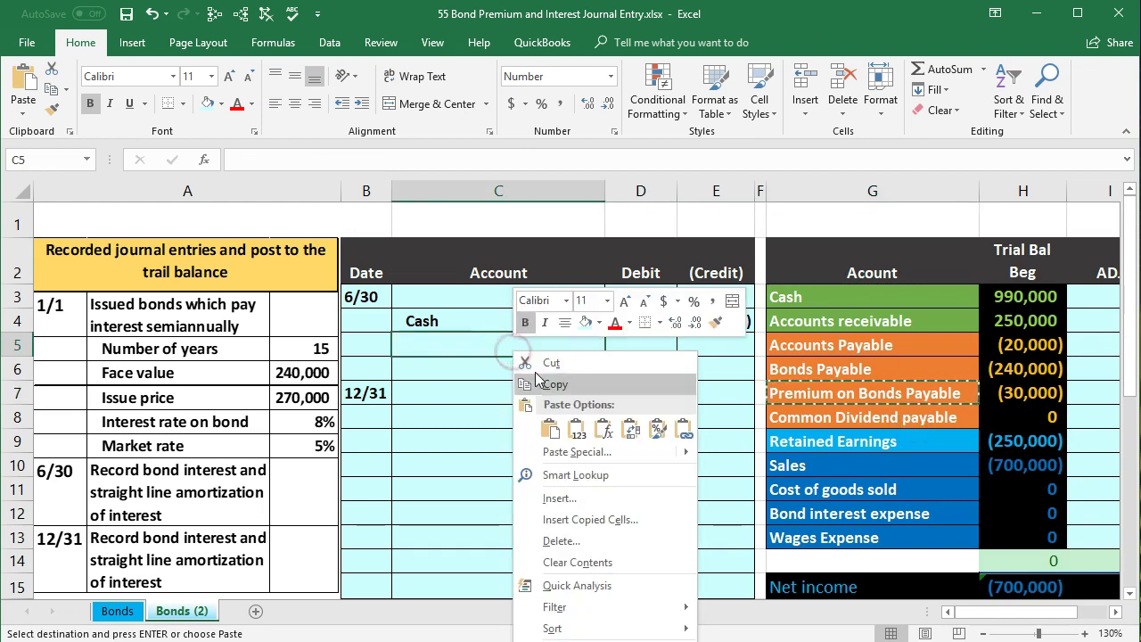
left_click(577, 429)
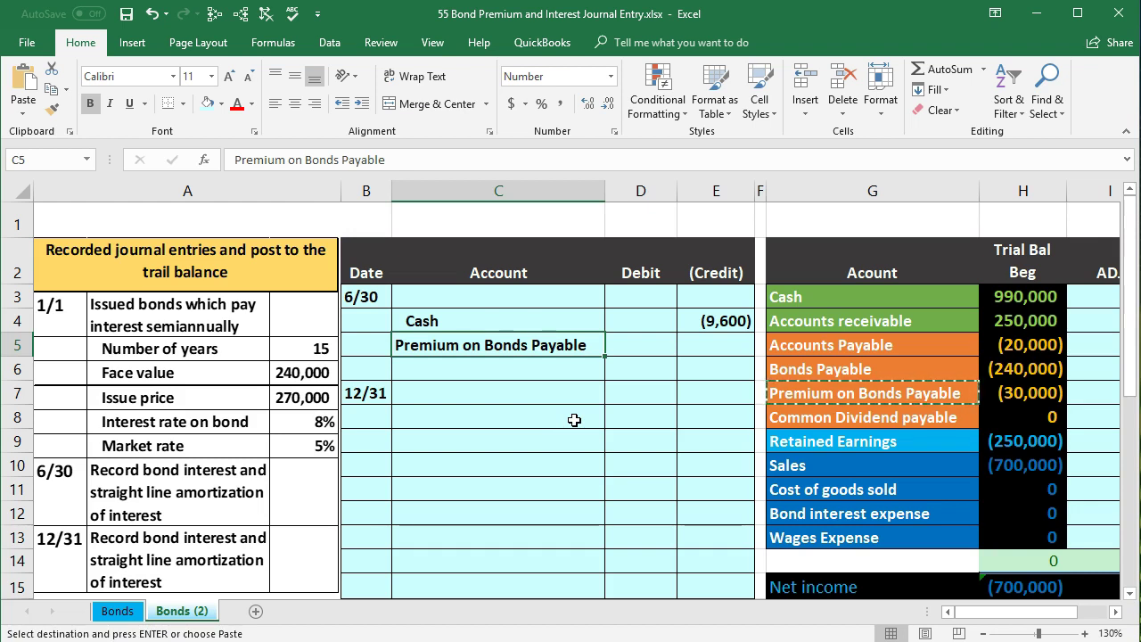
Check the Bonds Payable and (30,000) premium beginning balances, alone and combined
left_click(1027, 393)
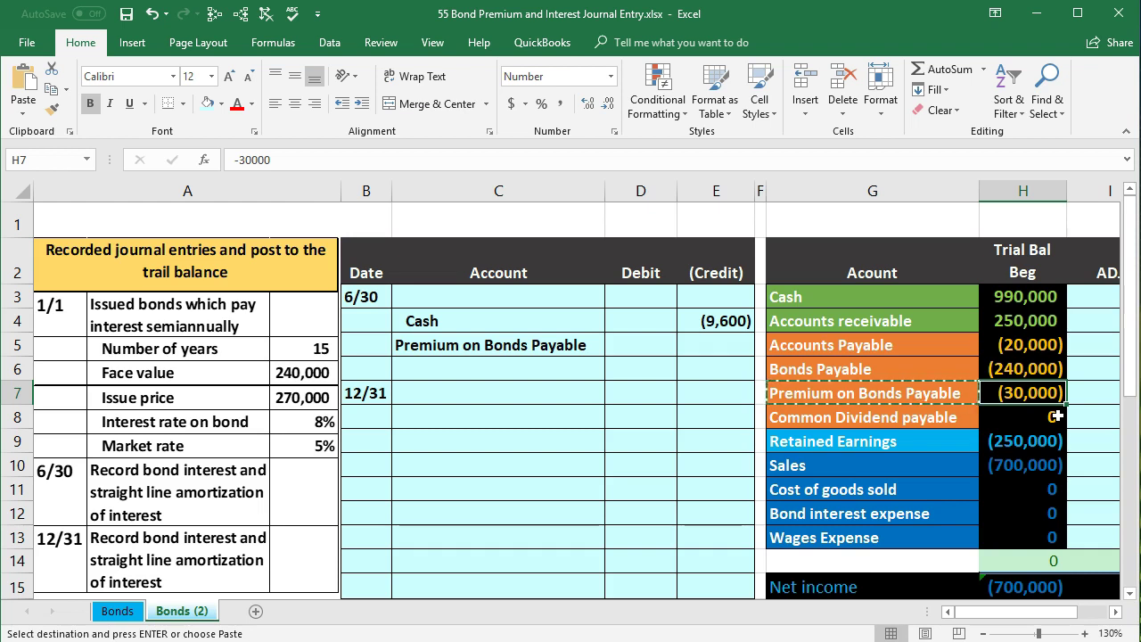
left_click(1039, 369)
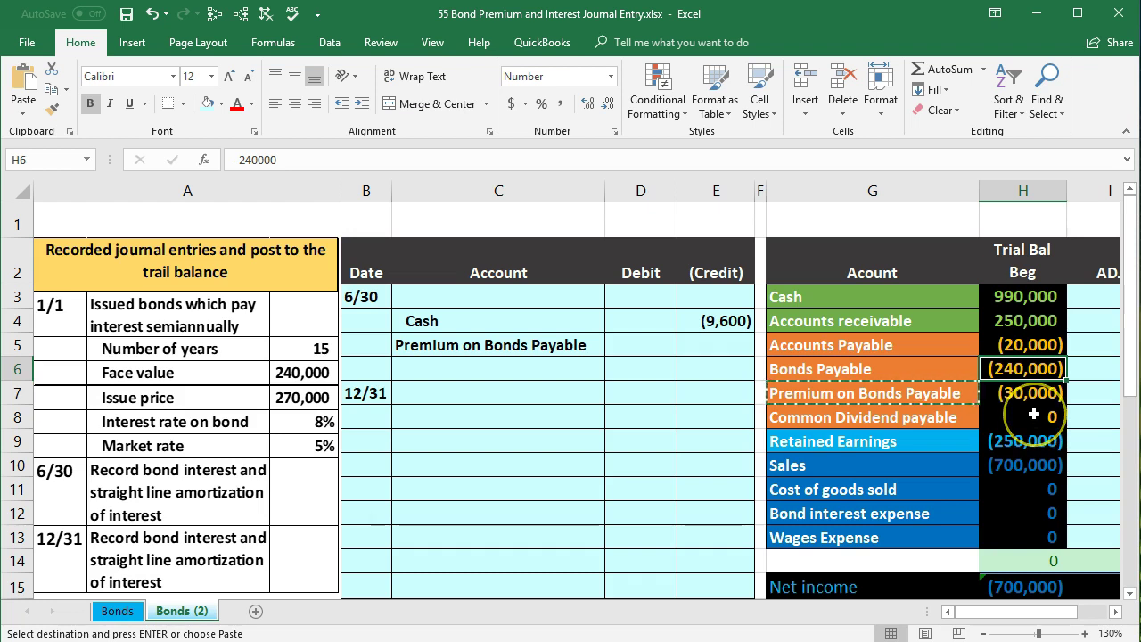
left_click(1027, 394)
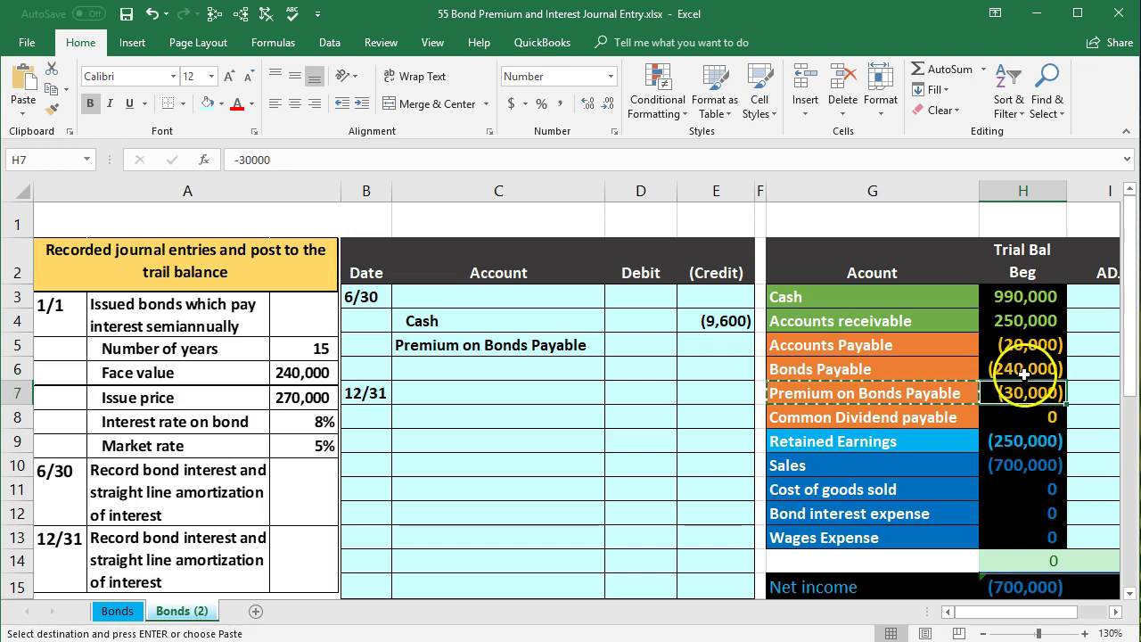
left_click_drag(1023, 375, 1023, 392)
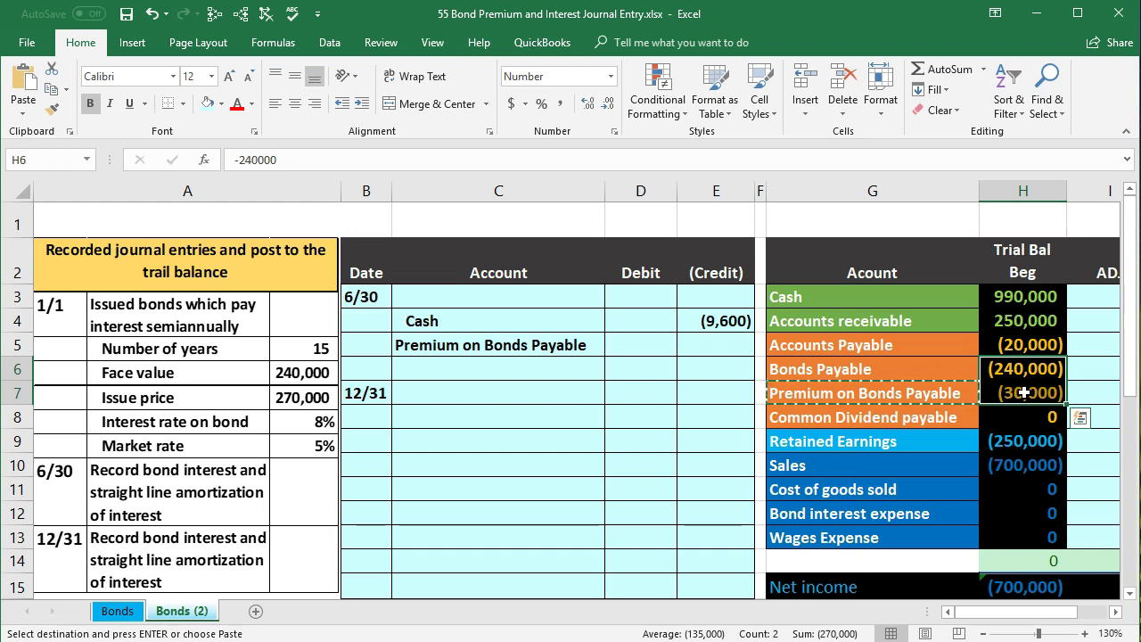
left_click(1025, 375)
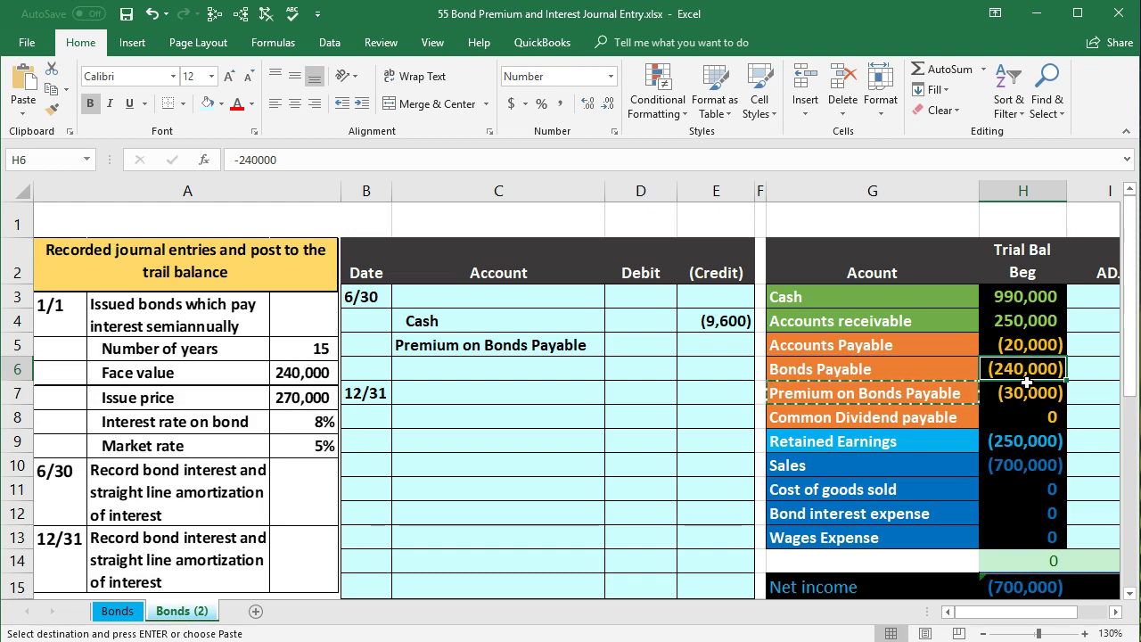
left_click(1023, 392)
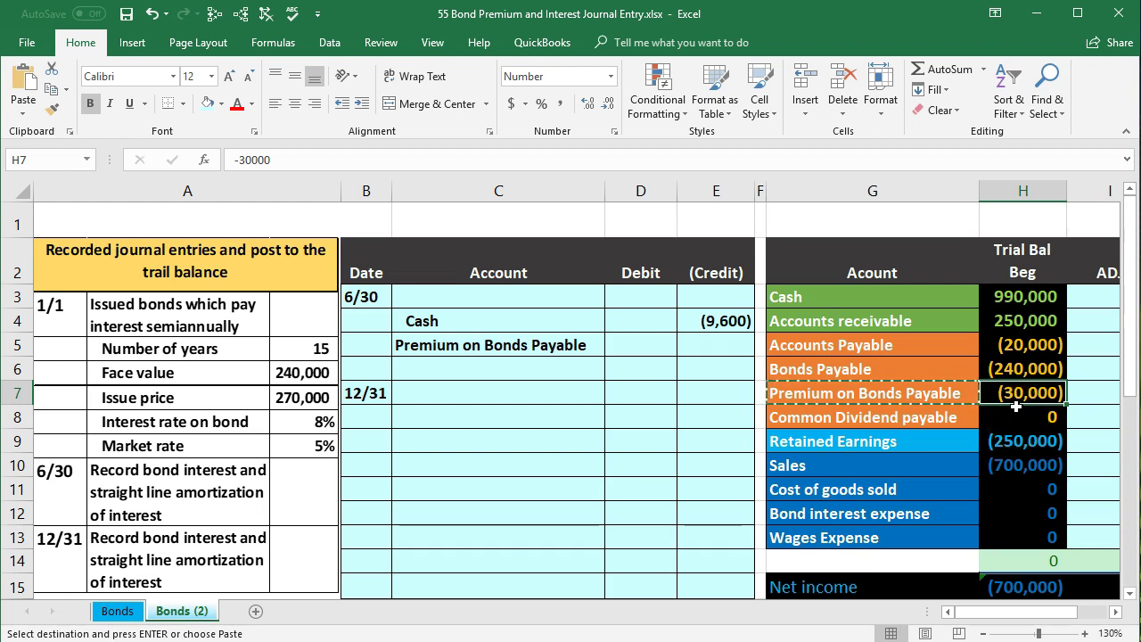
Start the premium debit in D5 as a formula referencing M4, the 6/30 1,000 amortization
left_click(667, 344)
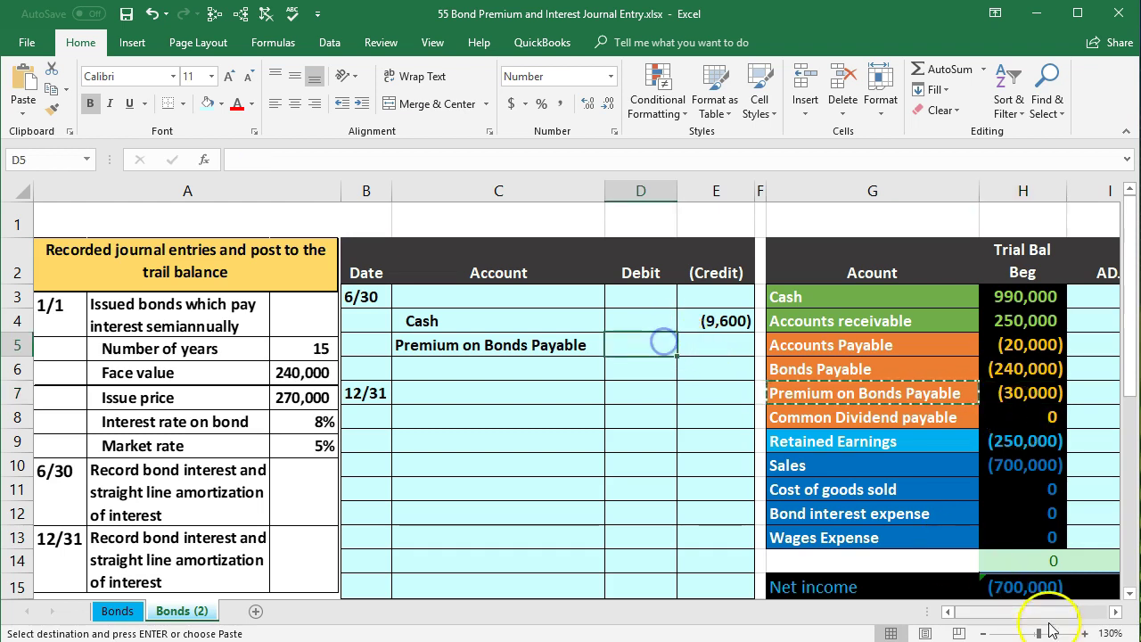
left_click(1114, 614)
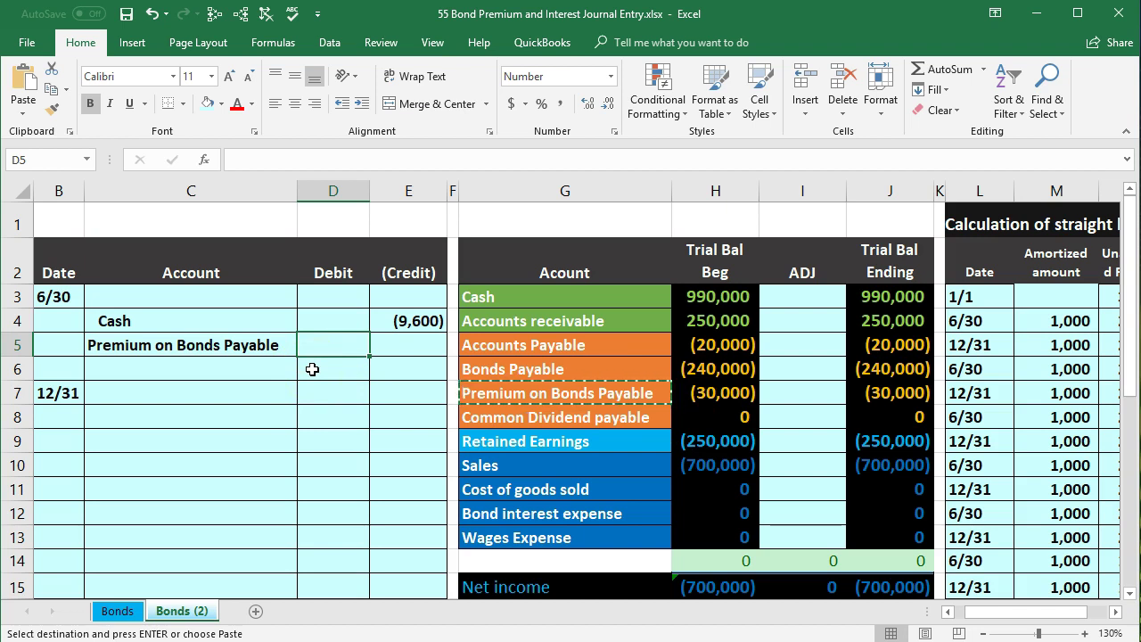
key("Escape")
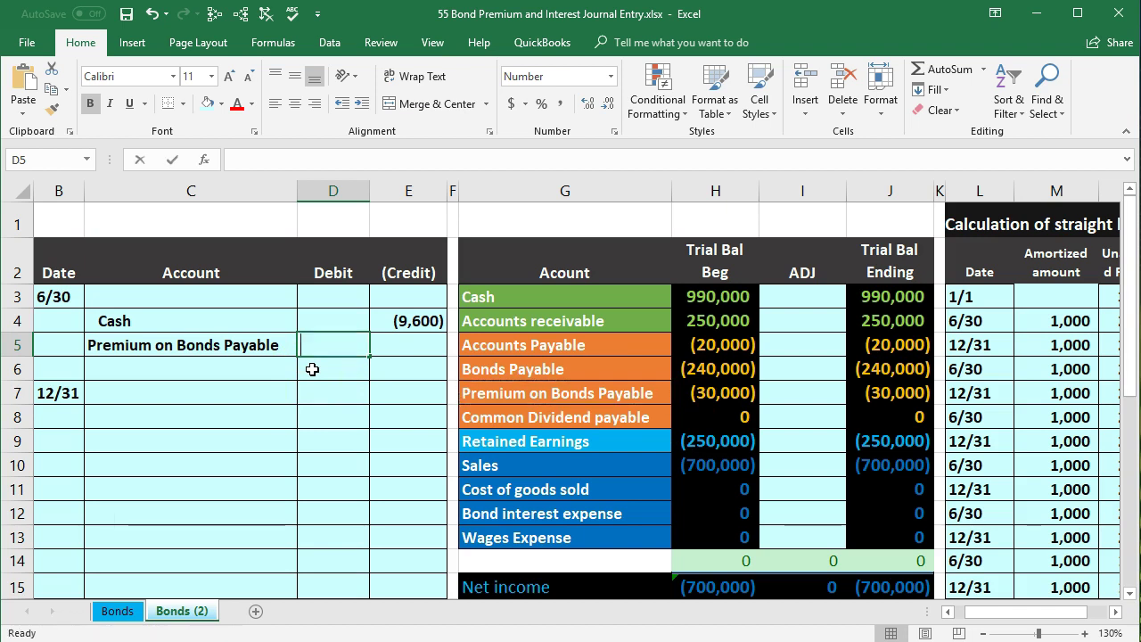
type("=")
left_click(1048, 322)
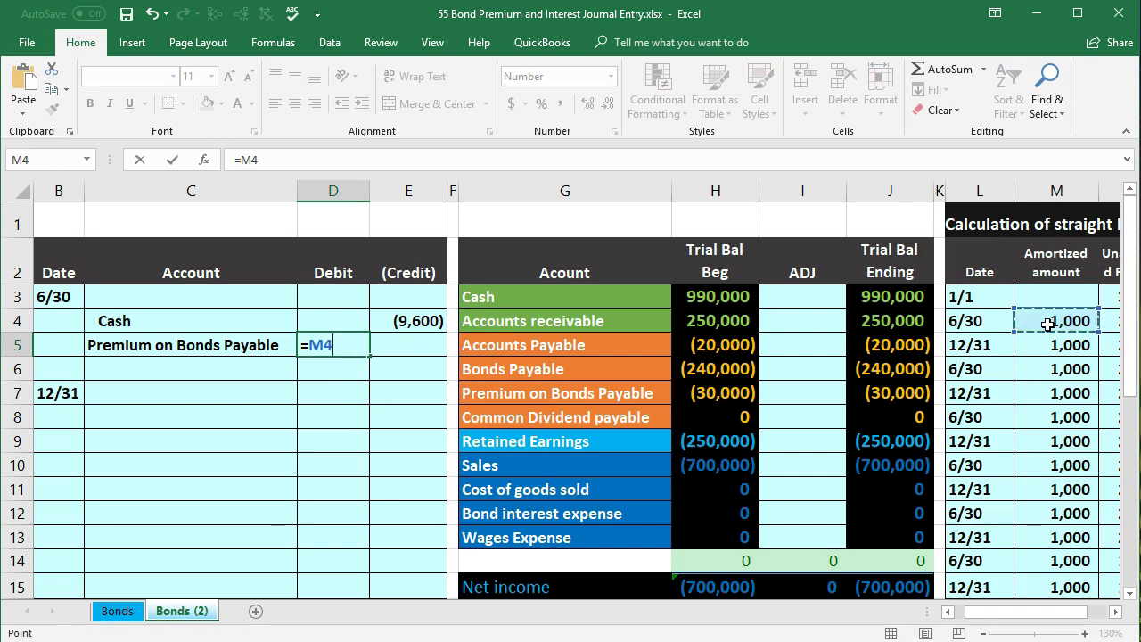
Commit =M4 as the 1,000 premium debit and paste 'Bond interest expense' as a value into C3
key("Return")
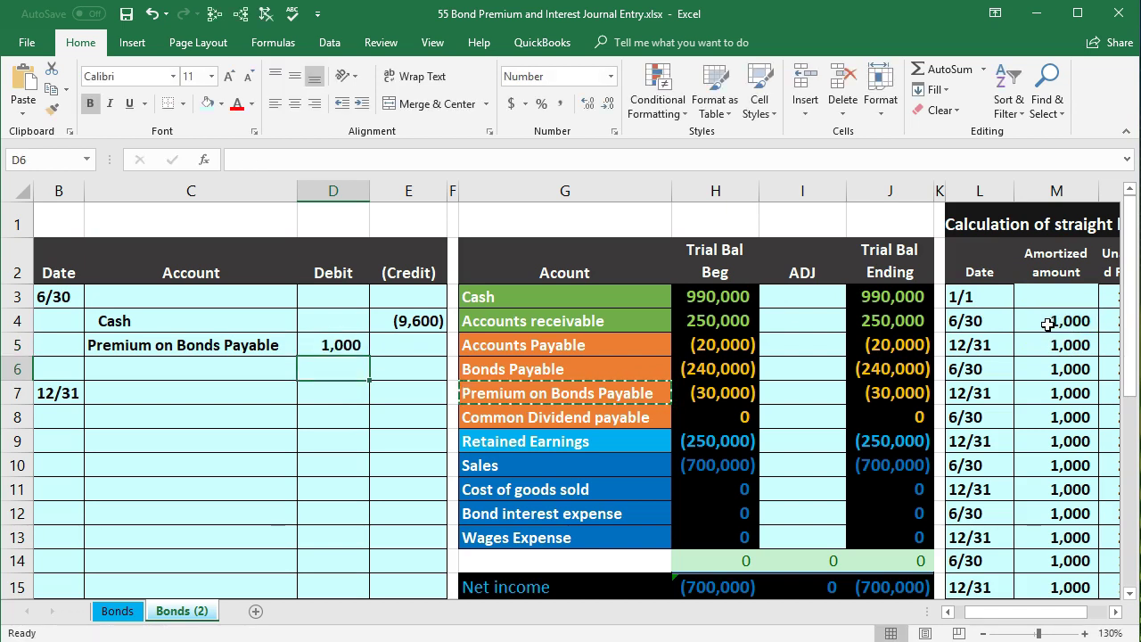
left_click(626, 515)
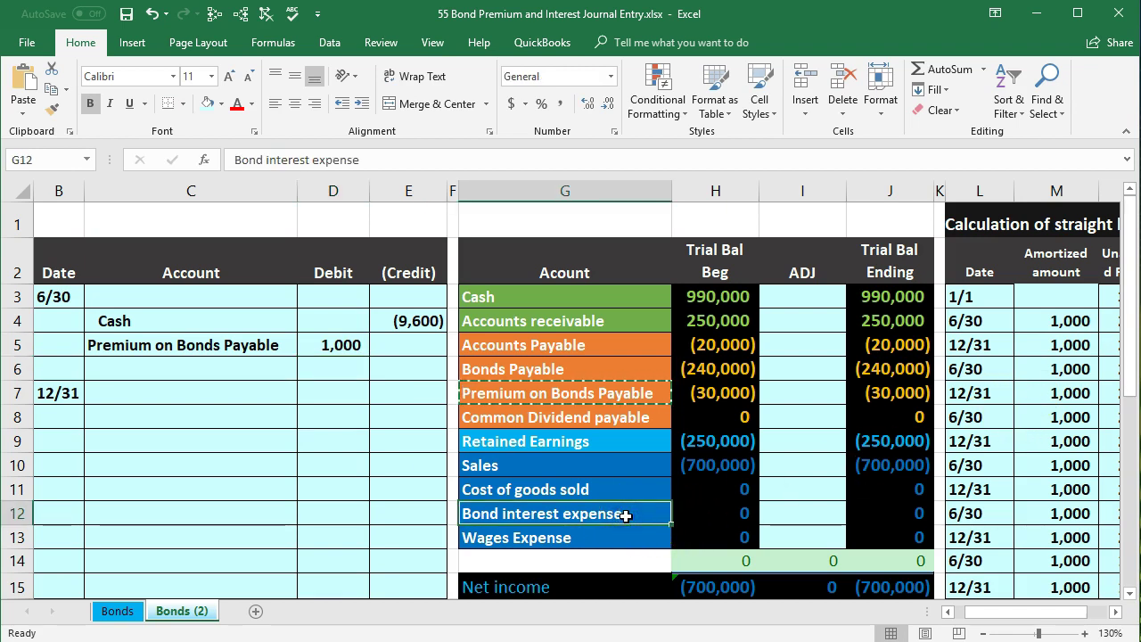
right_click(626, 516)
left_click(687, 129)
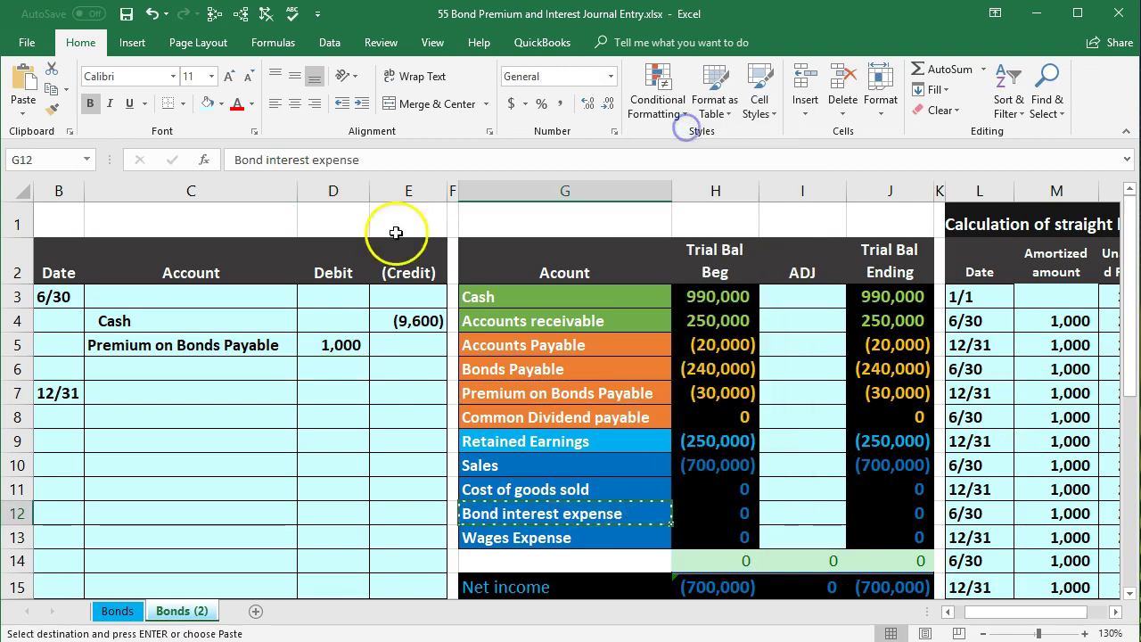
left_click(225, 296)
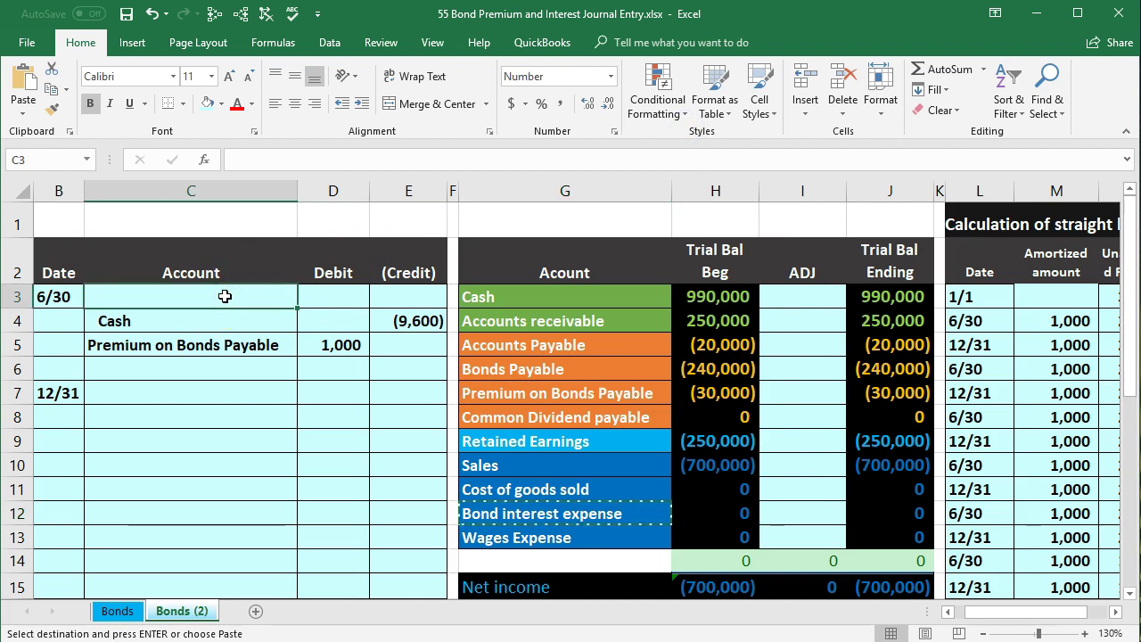
right_click(226, 296)
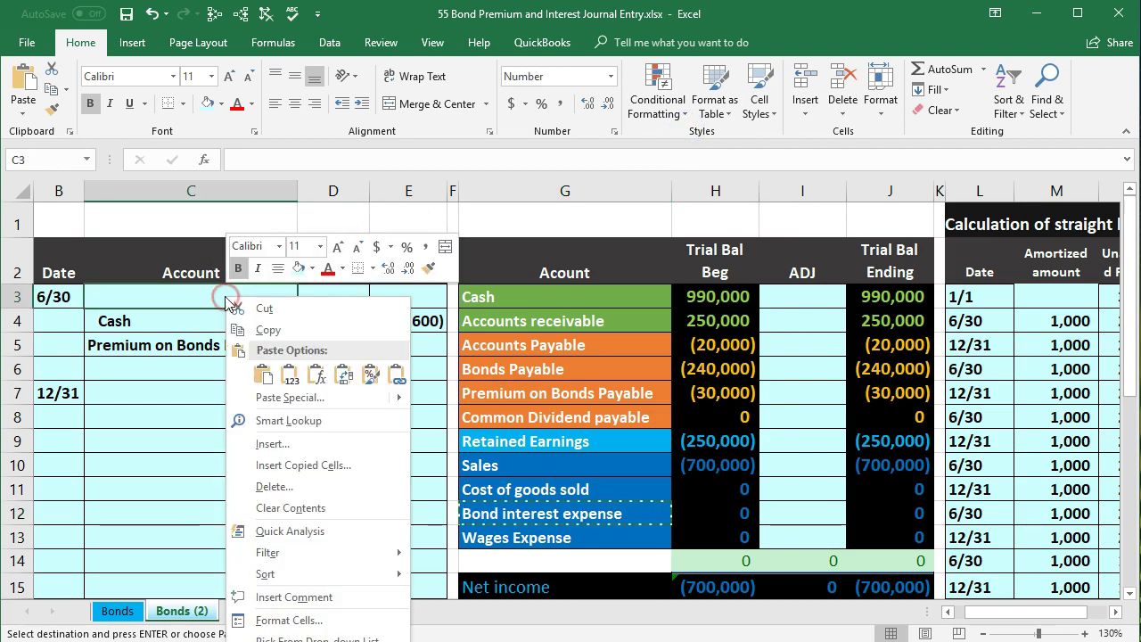
left_click(283, 381)
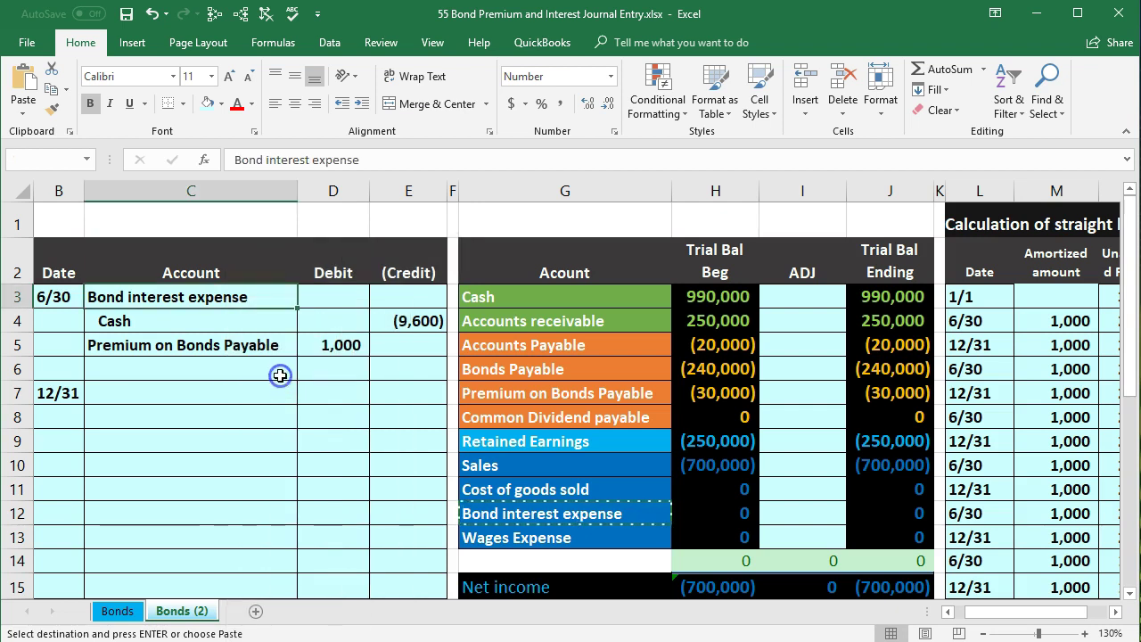
left_click_drag(419, 321, 348, 340)
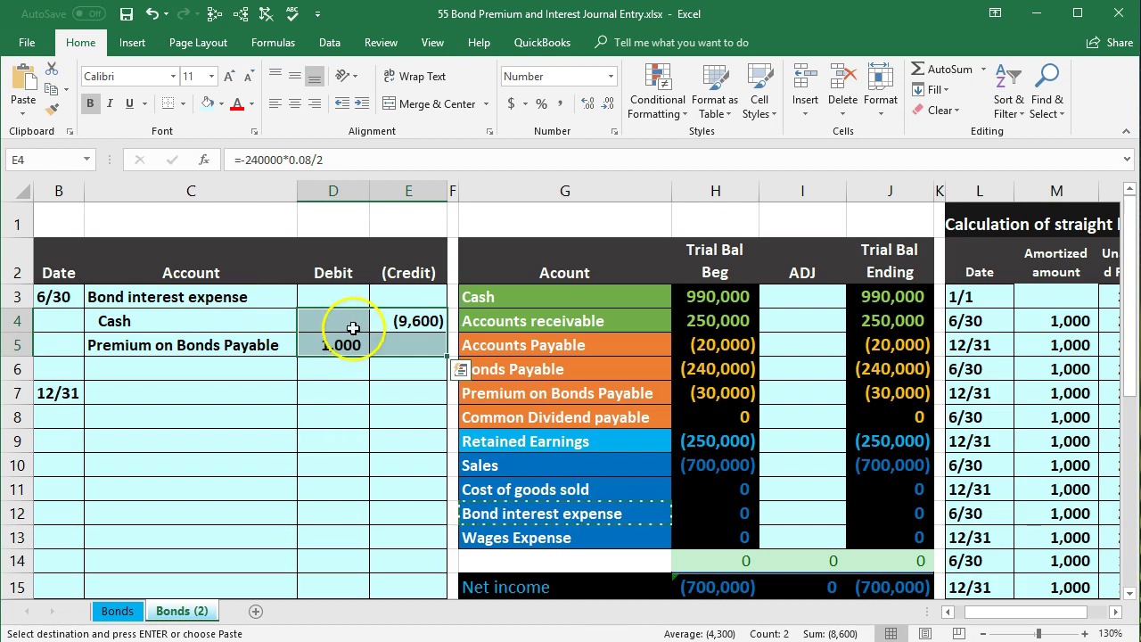
left_click(349, 294)
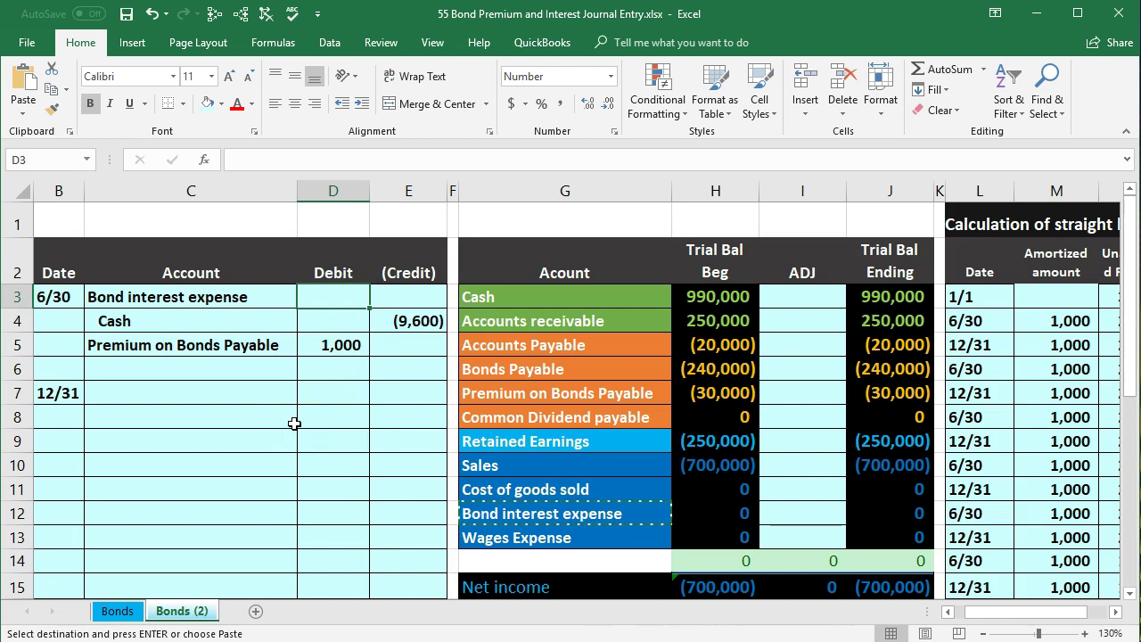
Enter =-SUM(D4:E5) as the Bond interest expense debit, giving 8,600
type("-sum")
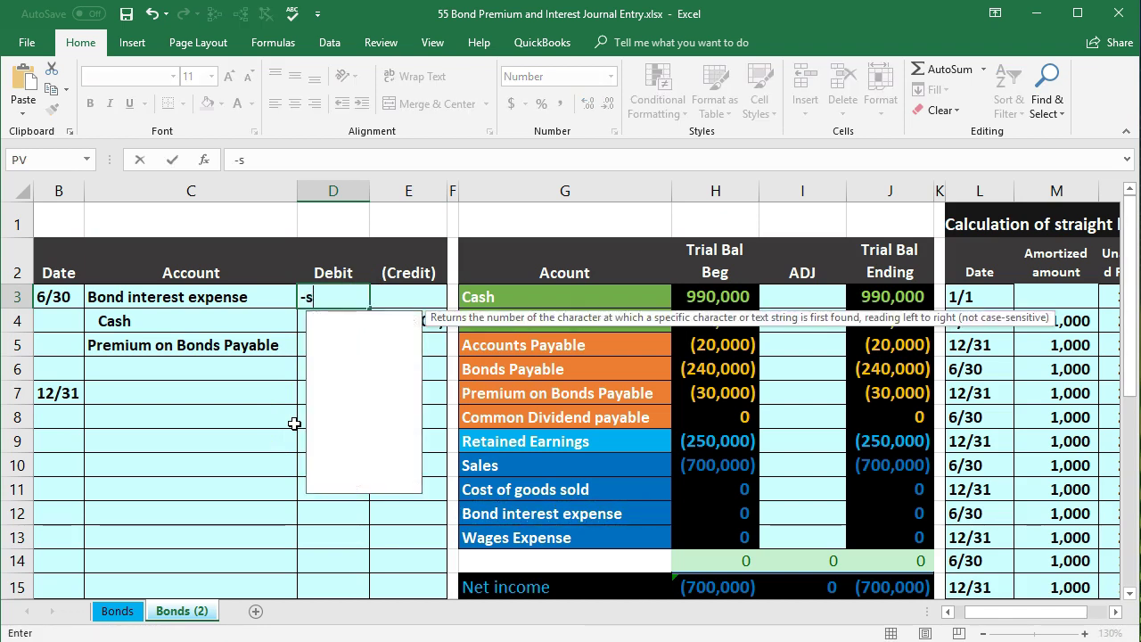
double_click(337, 318)
left_click_drag(406, 347, 346, 329)
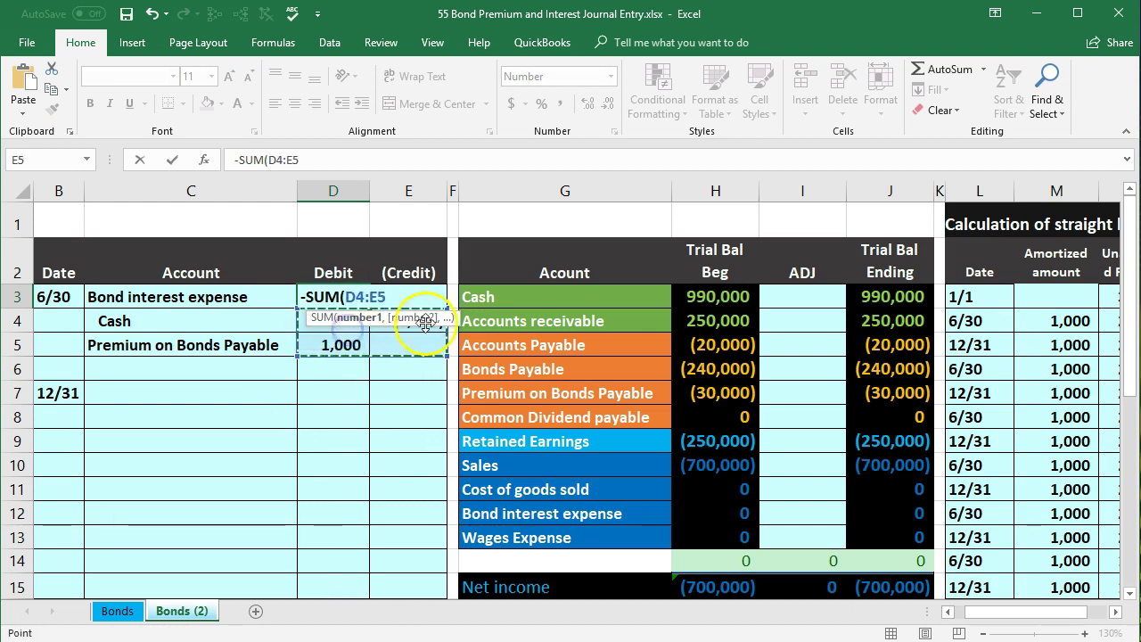
left_click_drag(436, 295, 486, 271)
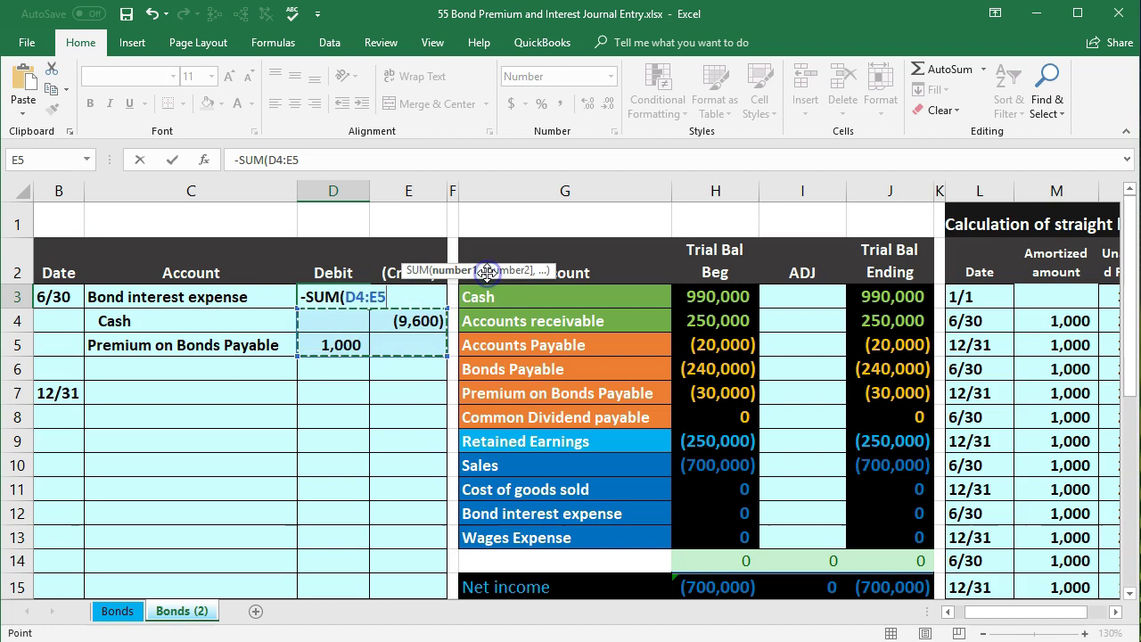
key("Return")
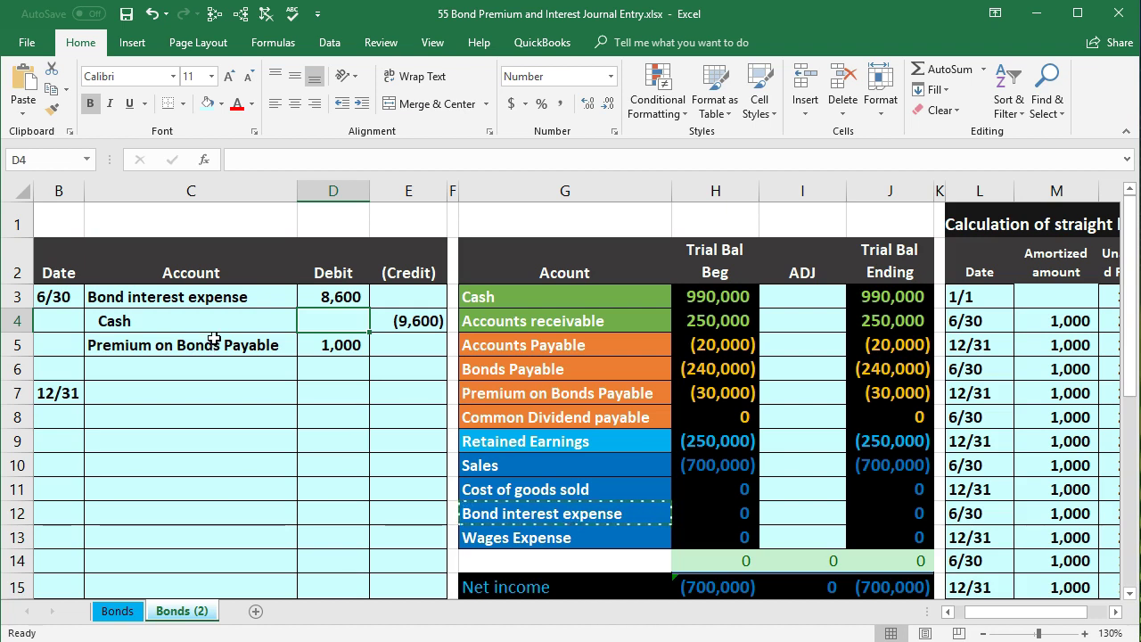
Verify the cash, interest expense and premium line amounts via status-bar sums
left_click_drag(223, 321, 382, 318)
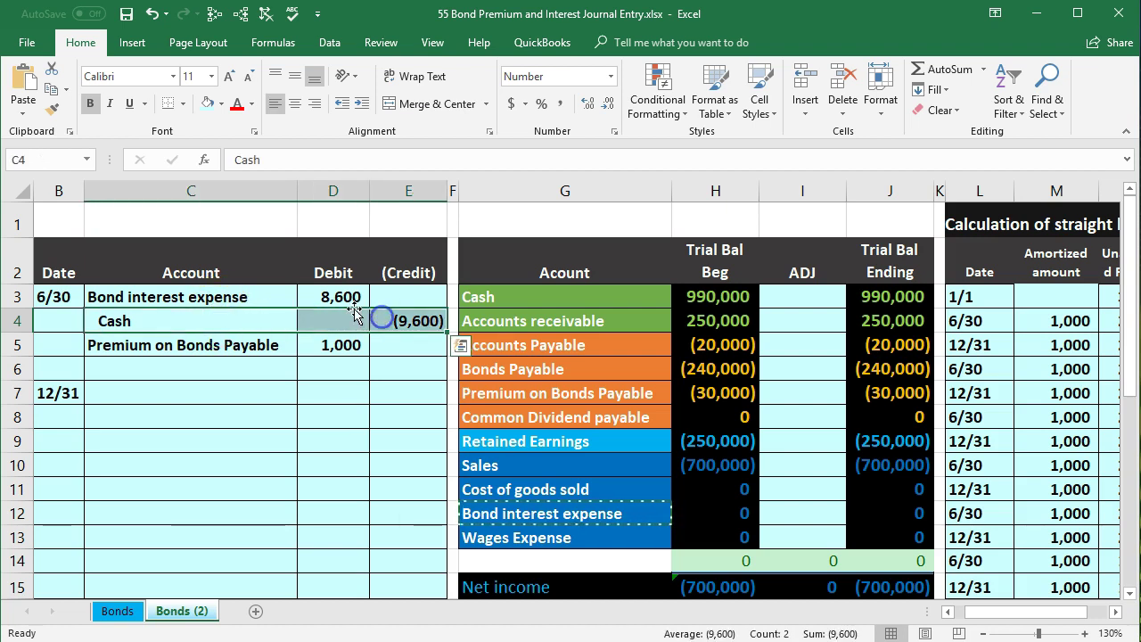
left_click_drag(294, 299, 333, 298)
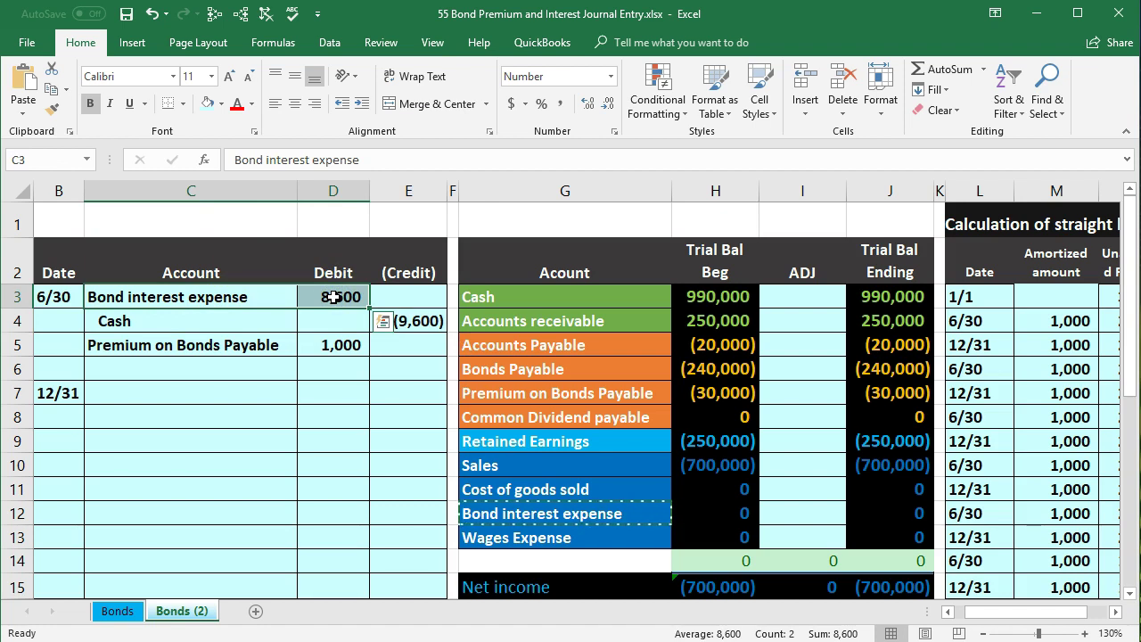
left_click_drag(268, 346, 309, 355)
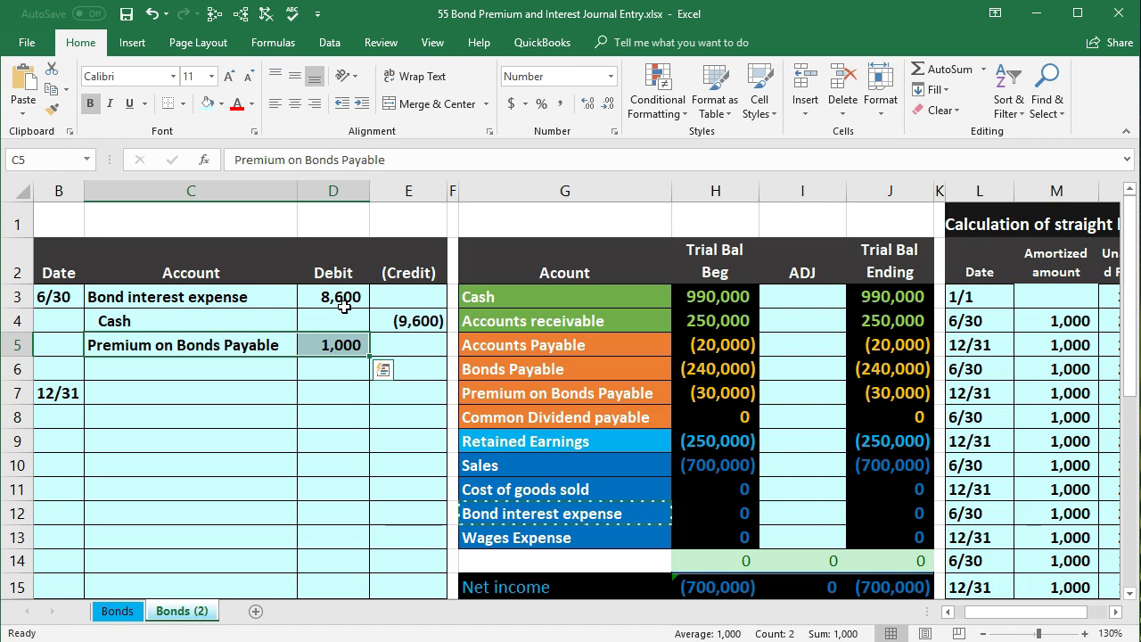
left_click_drag(270, 298, 313, 299)
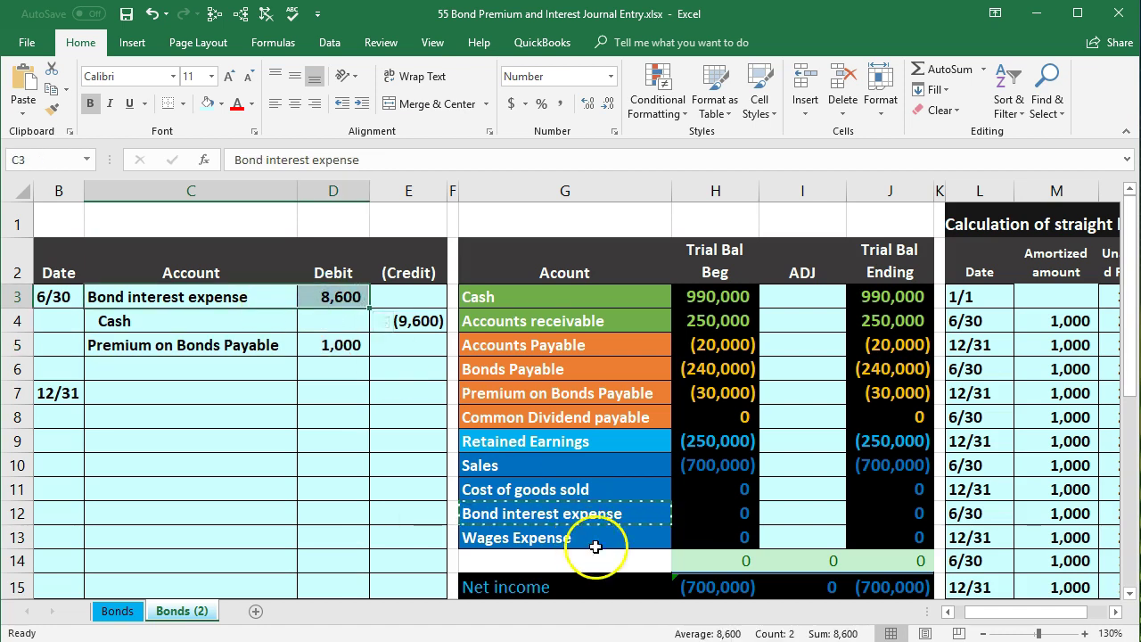
left_click_drag(606, 516, 734, 513)
Post the 8,600 interest expense debit to the Bond interest expense adjustment
left_click(800, 512)
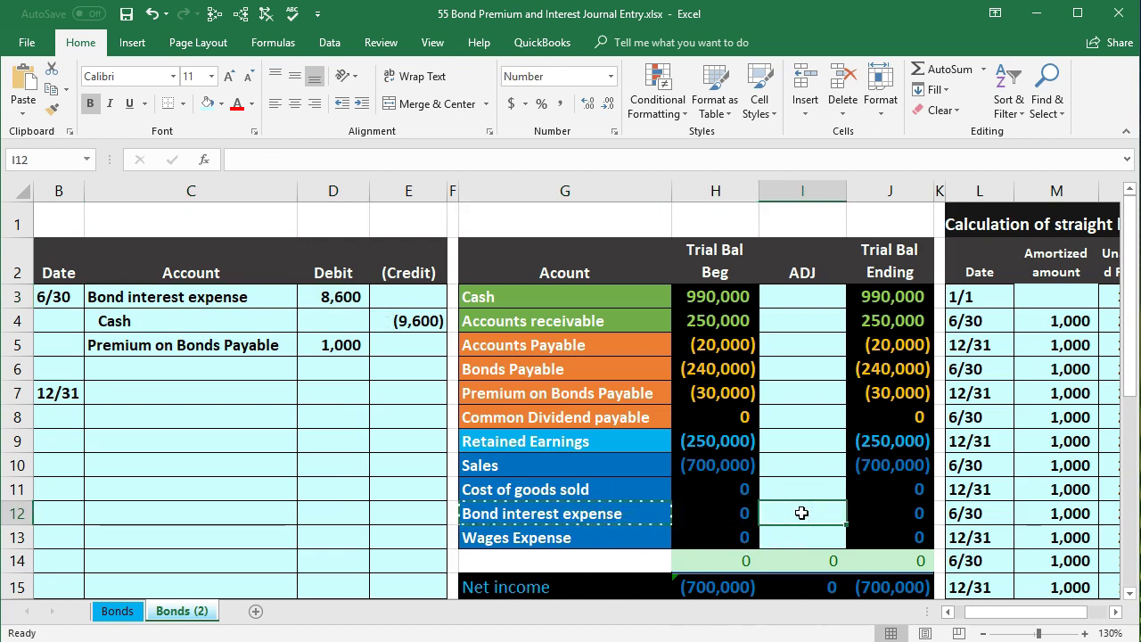
type("=")
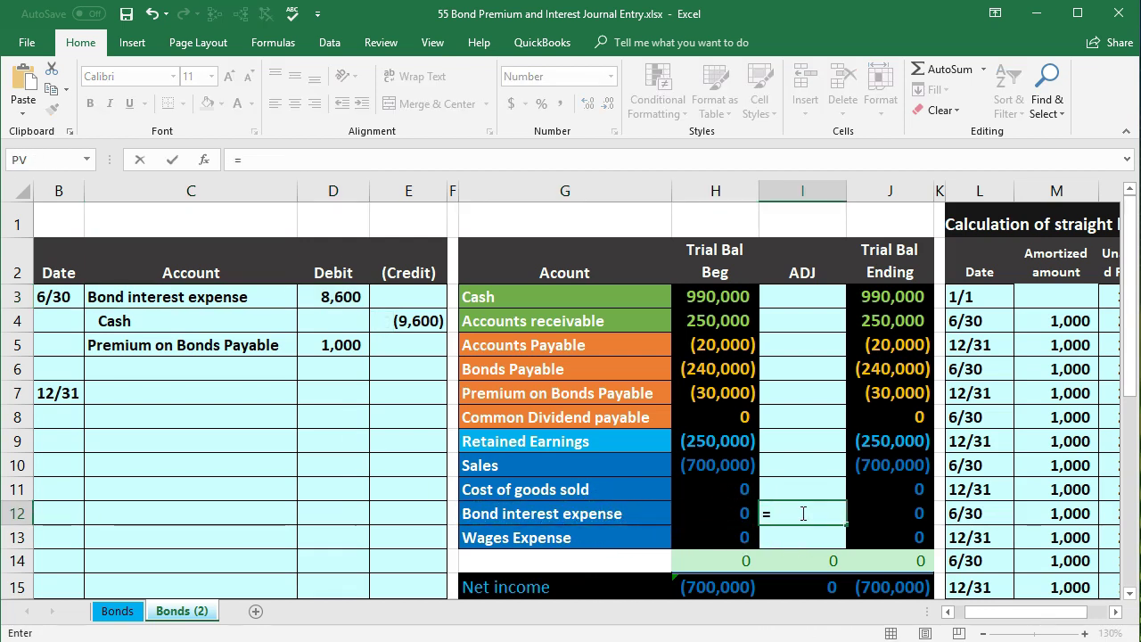
left_click(342, 301)
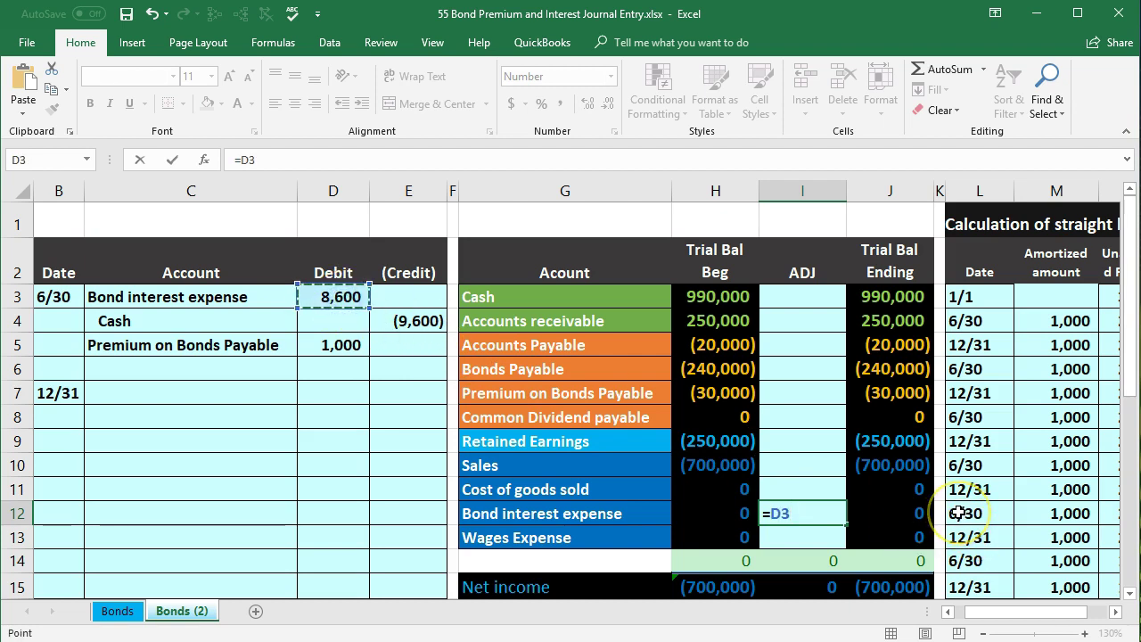
key("Return")
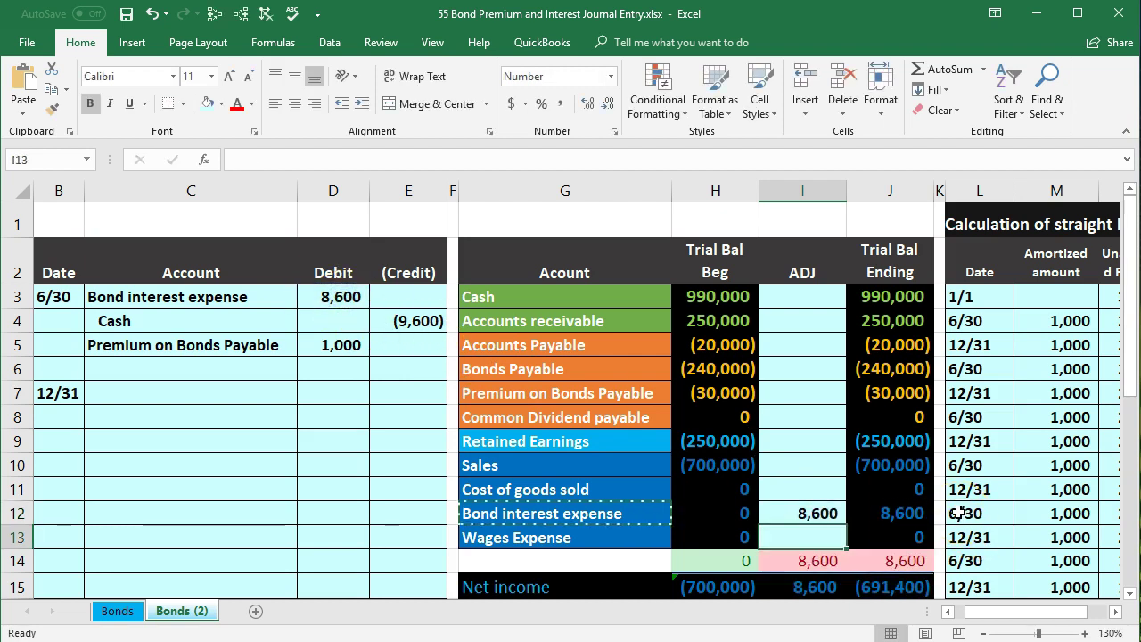
left_click(918, 559)
left_click(899, 588)
left_click(899, 588)
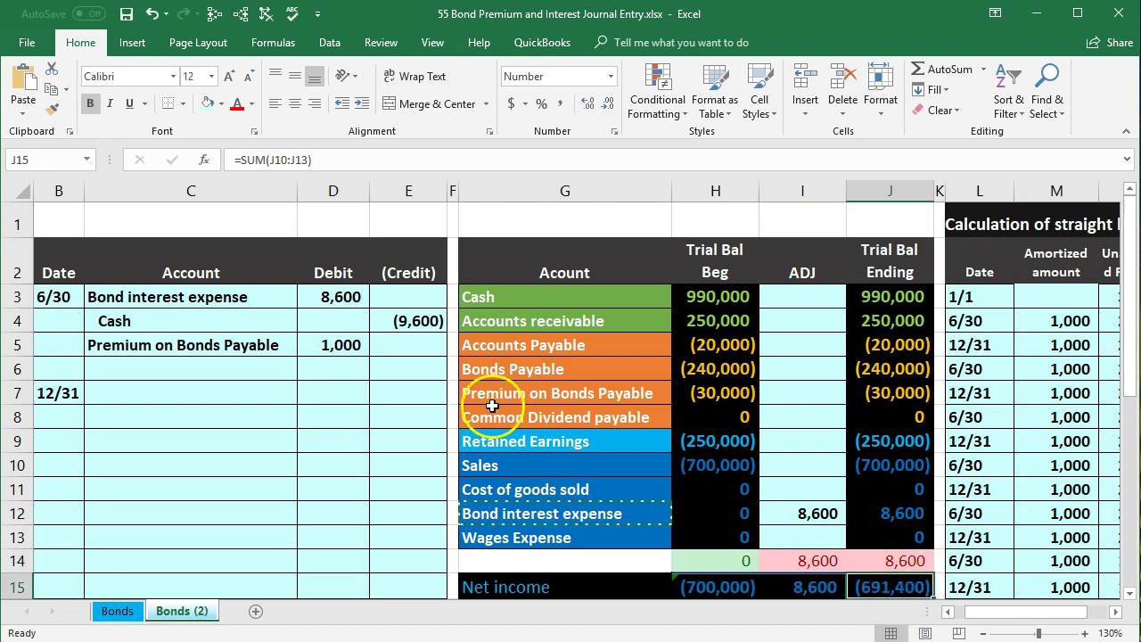
Link the Cash adjustment in I3 to the 6/30 (9,600) cash credit with =E4
left_click_drag(213, 325, 329, 327)
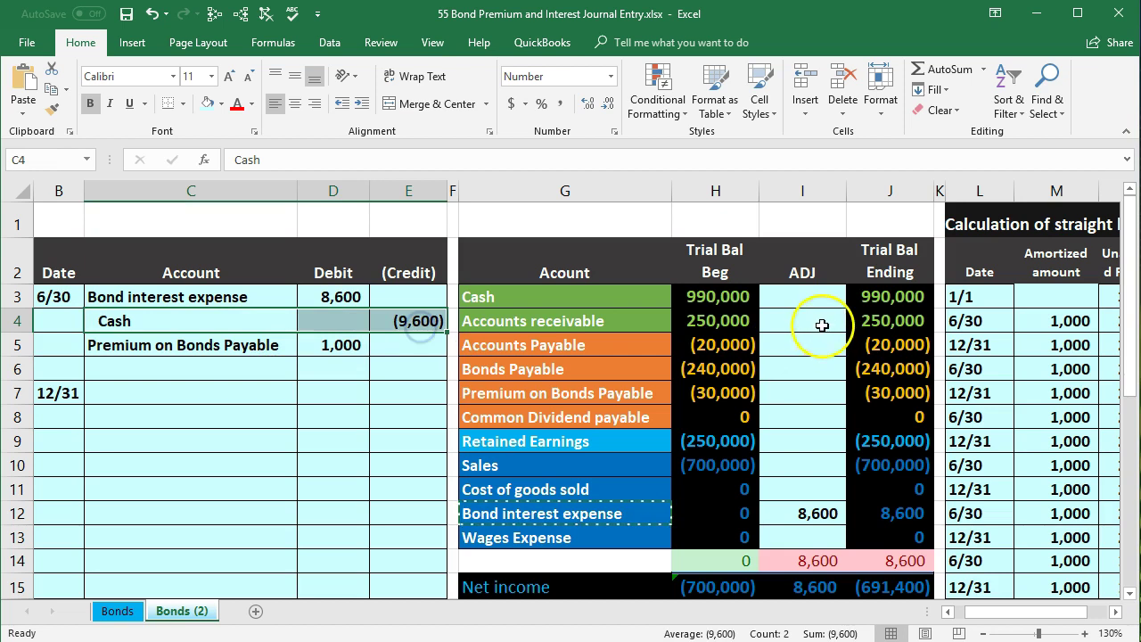
left_click(806, 296)
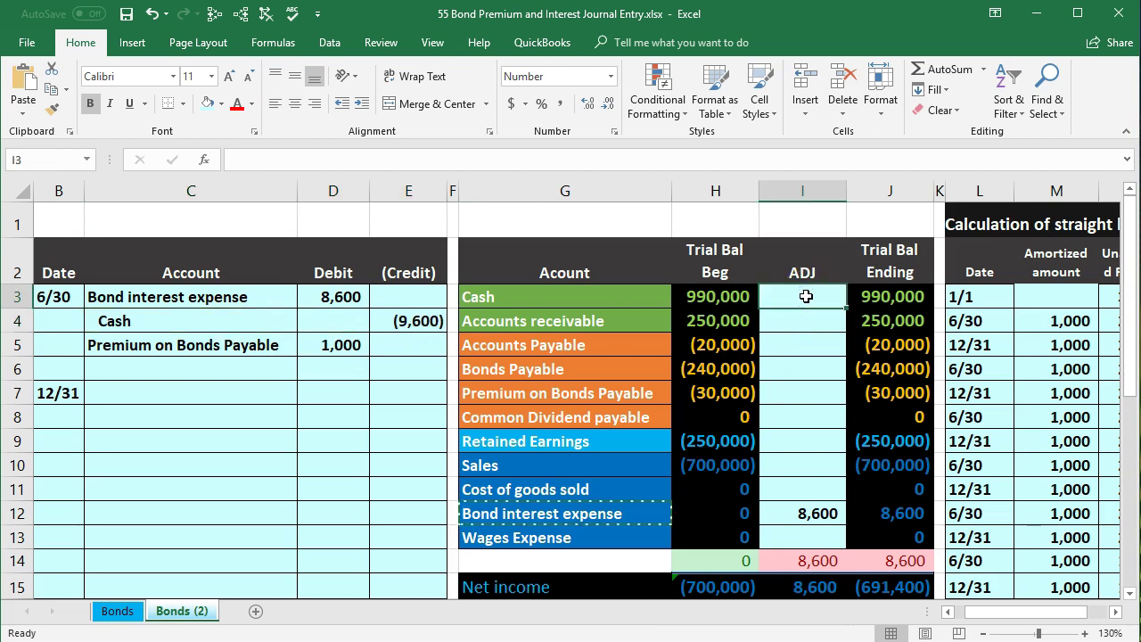
type("=")
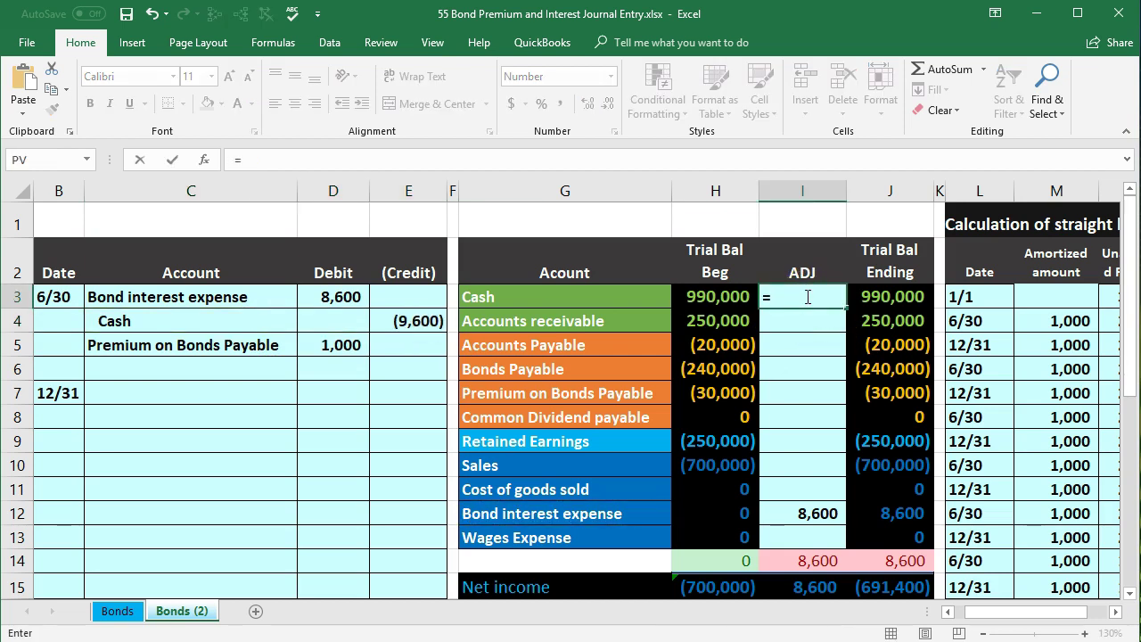
left_click(412, 321)
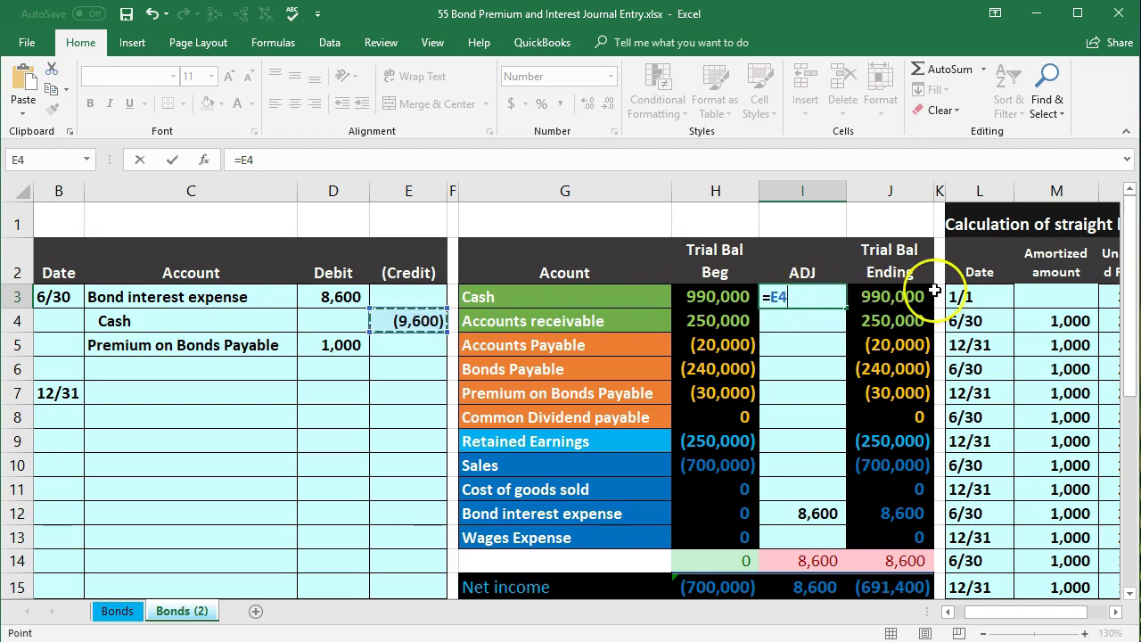
key("Return")
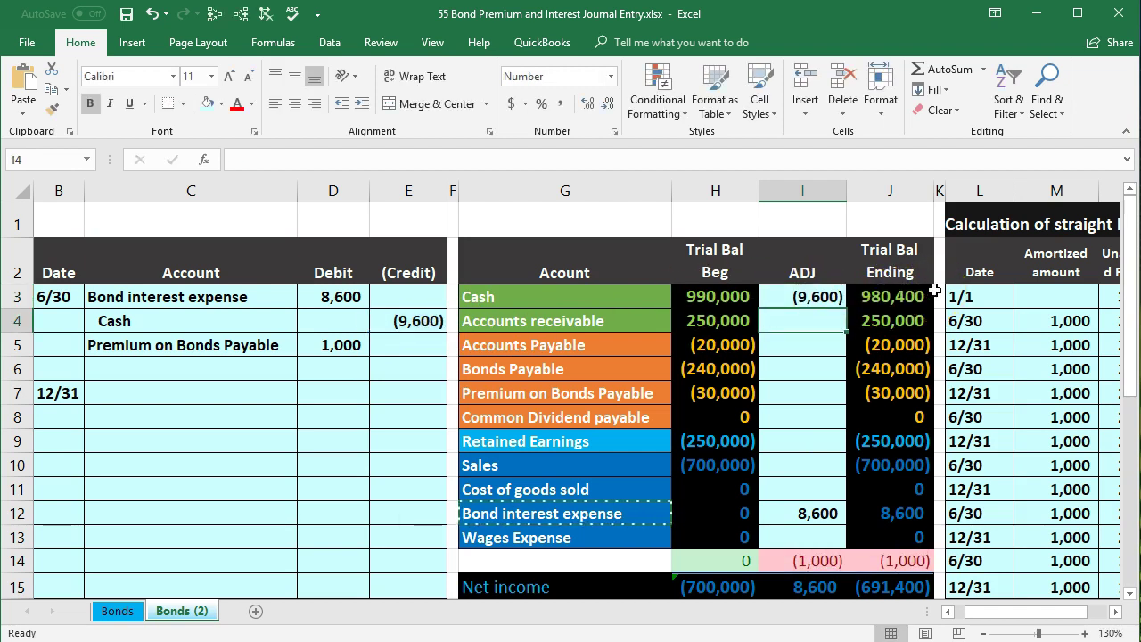
Post the 1,000 premium debit to I7 with =D5, bringing the premium to (29,000)
left_click_drag(258, 343, 369, 342)
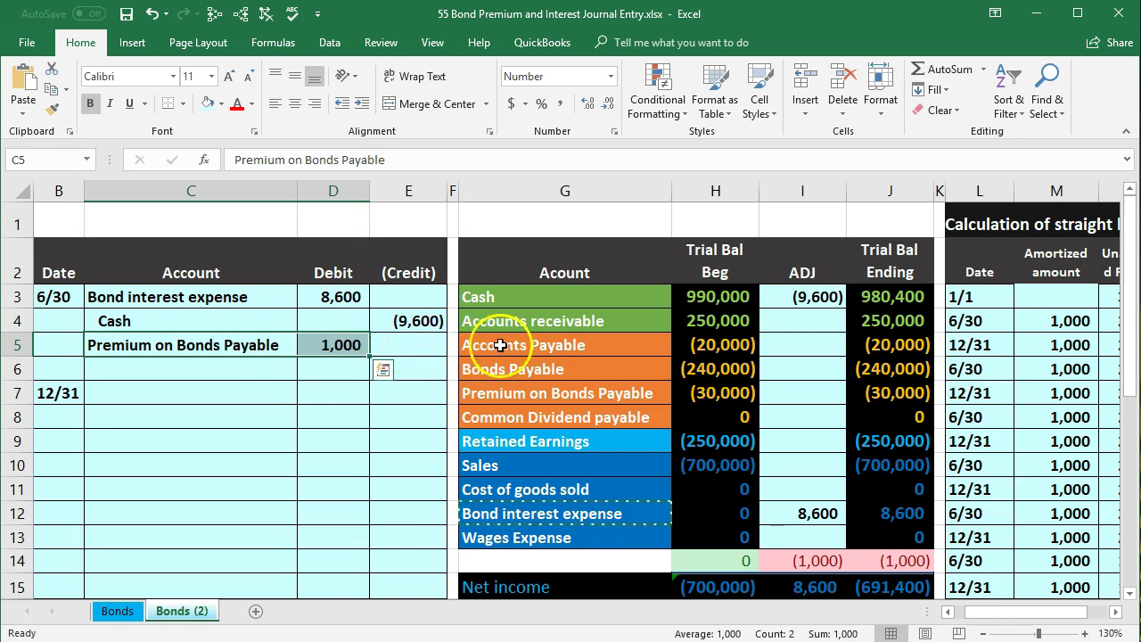
left_click(540, 393)
left_click(801, 389)
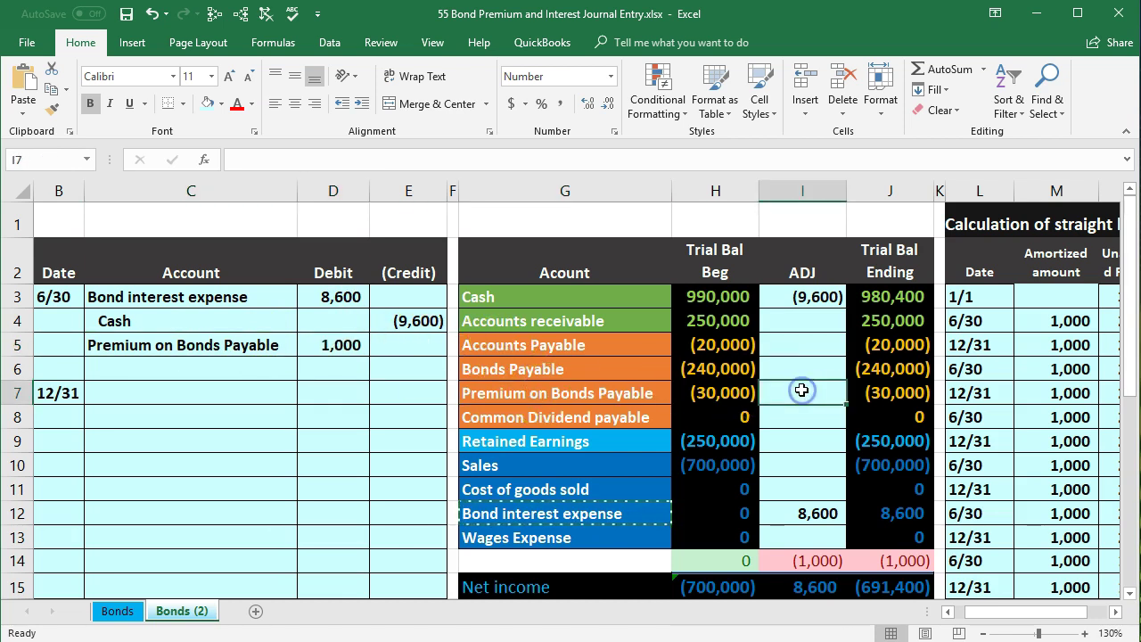
type("=")
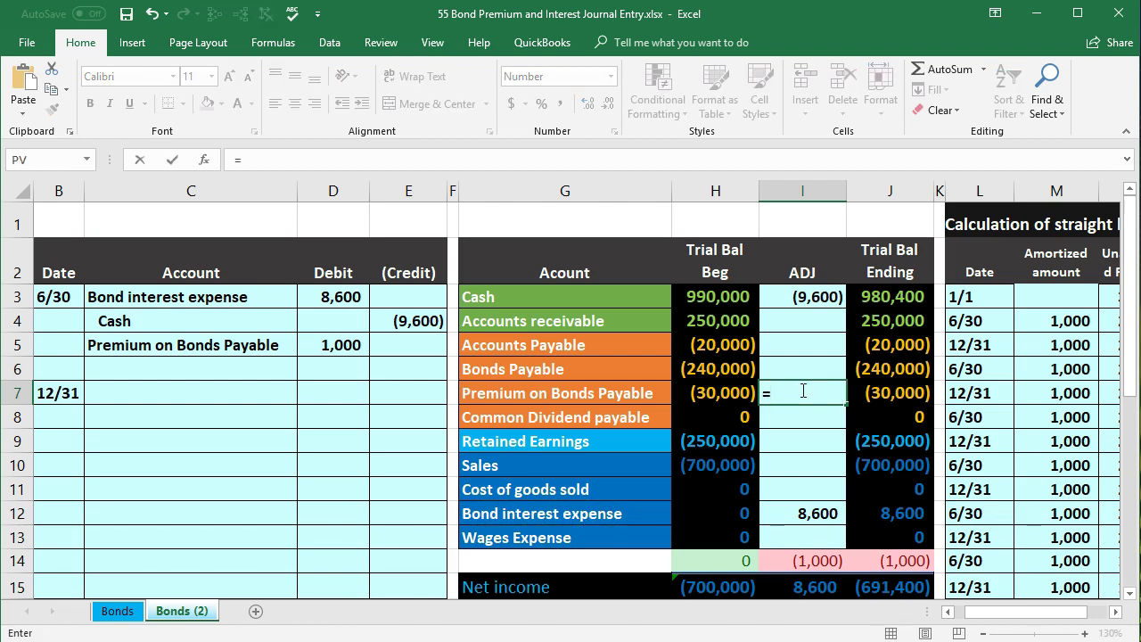
left_click(345, 344)
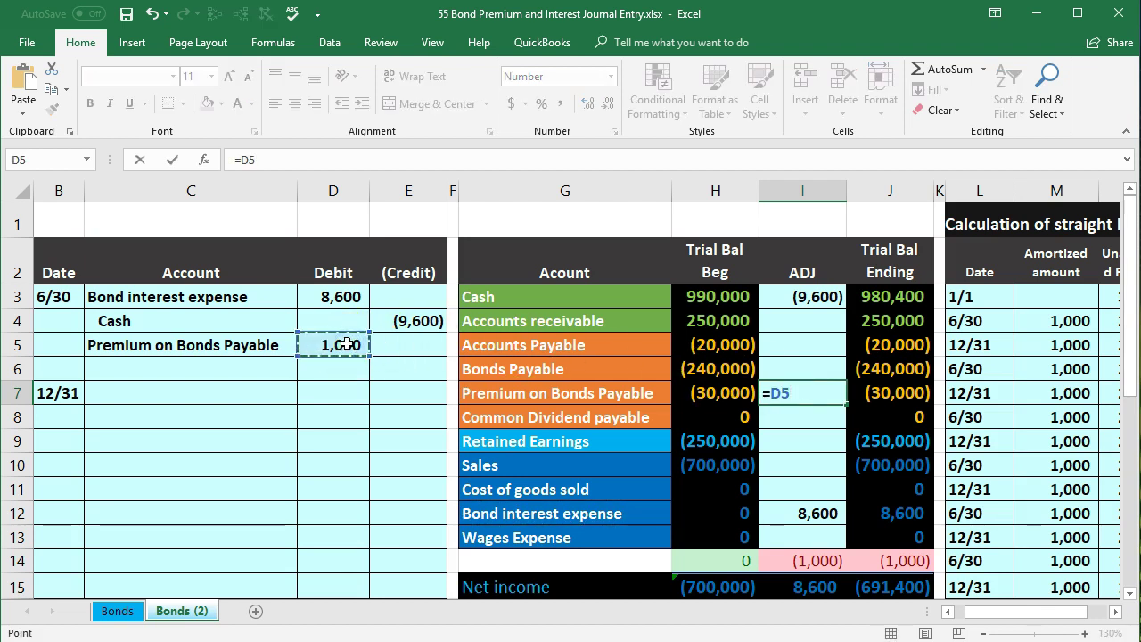
key("Return")
left_click(906, 393)
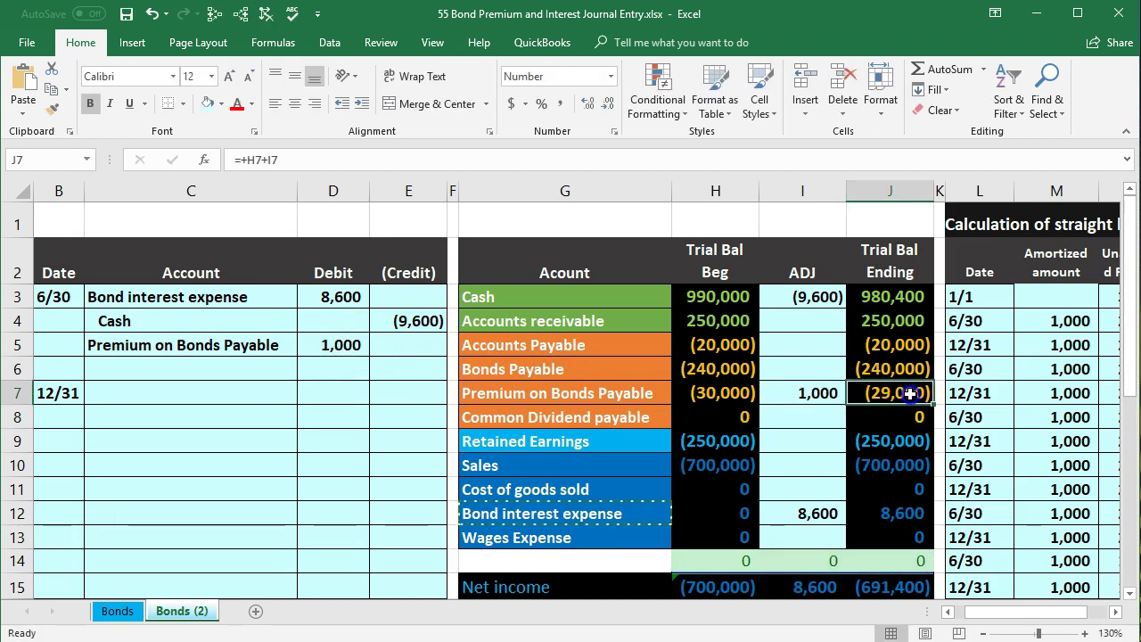
left_click(898, 367)
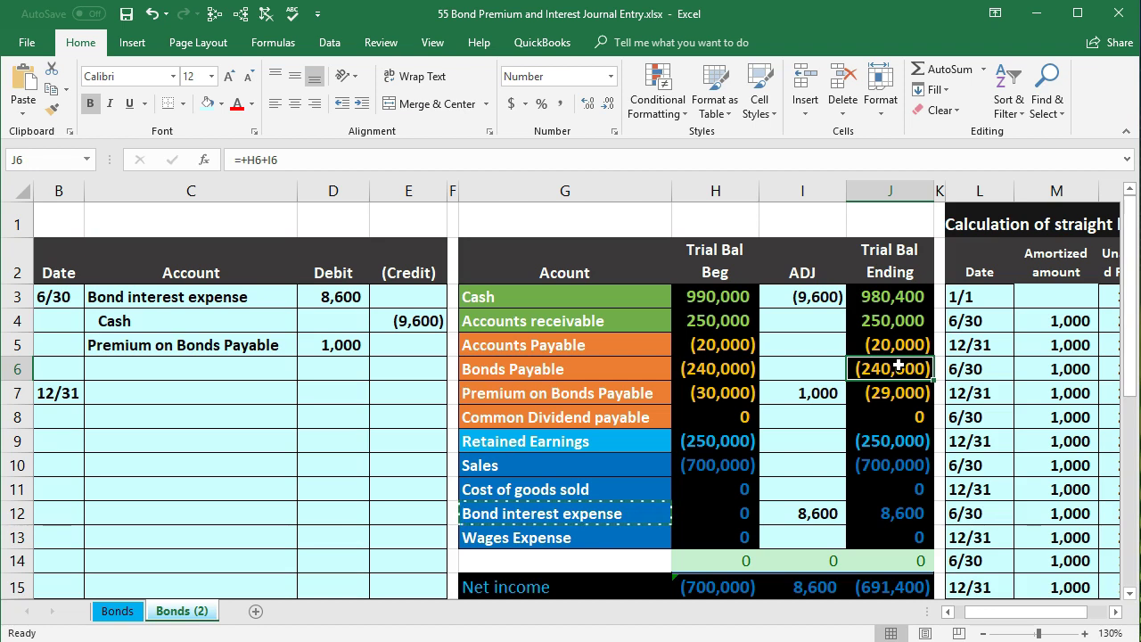
key("Right")
key("Right")
key("Right")
key("Right")
key("Right")
key("Right")
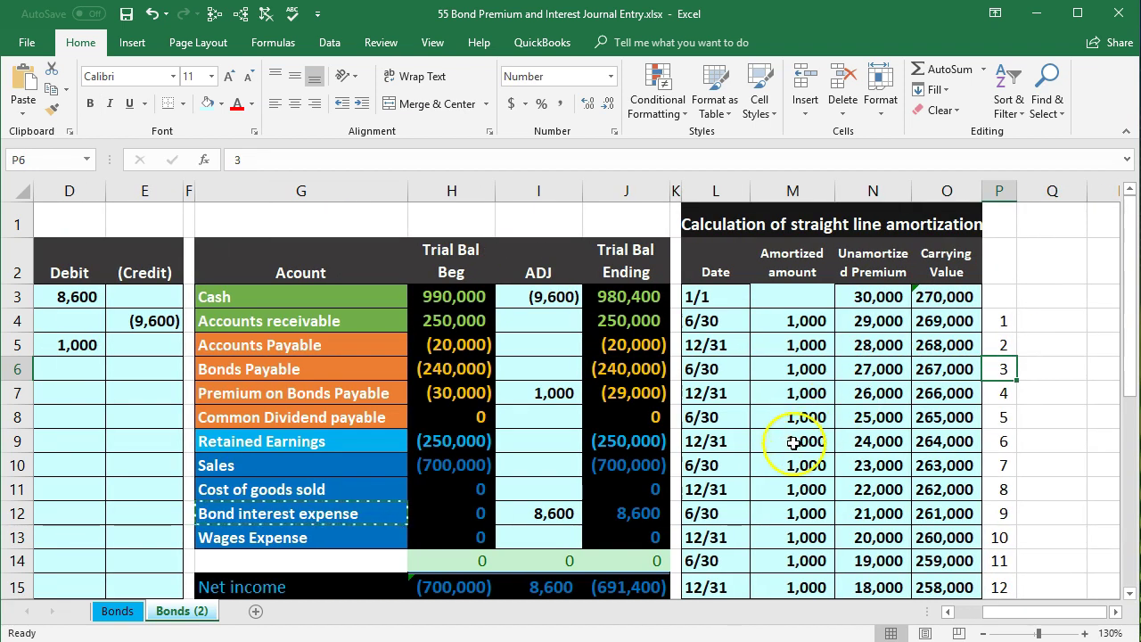
Check the schedule's unamortized premium and carrying value against the trial balance ending balances
left_click(869, 321)
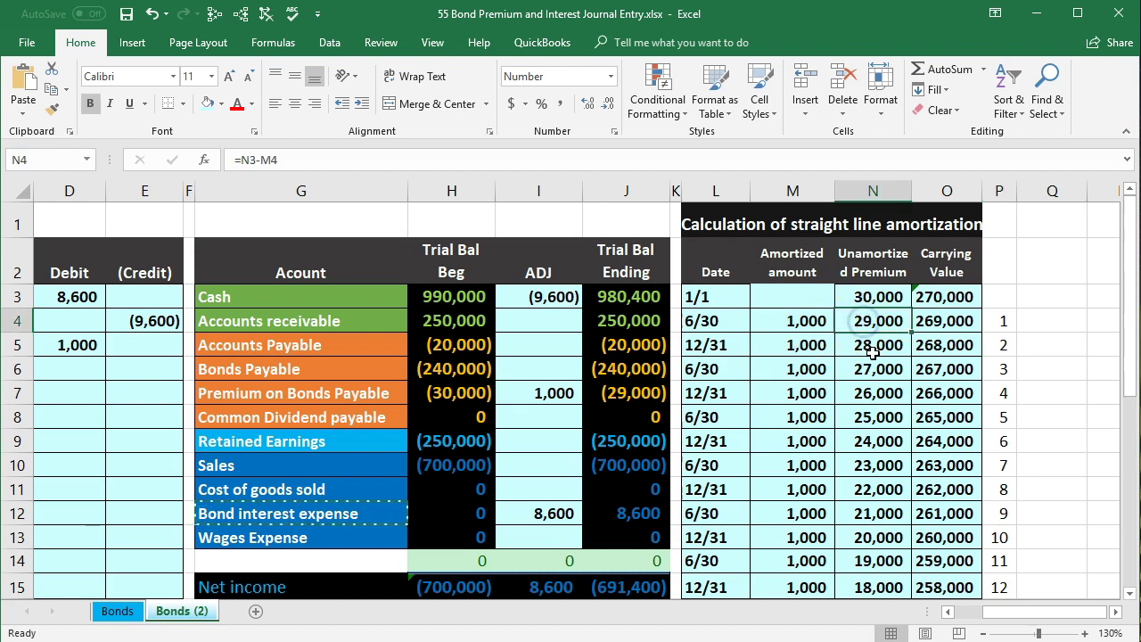
left_click(634, 398)
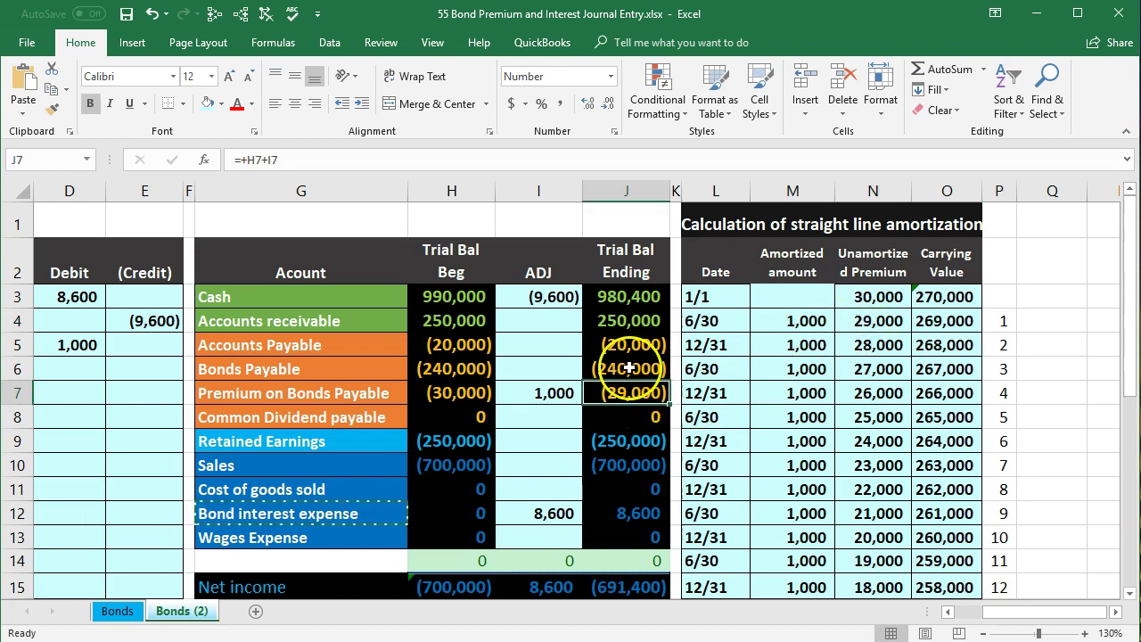
left_click(629, 364)
left_click_drag(629, 365, 629, 392)
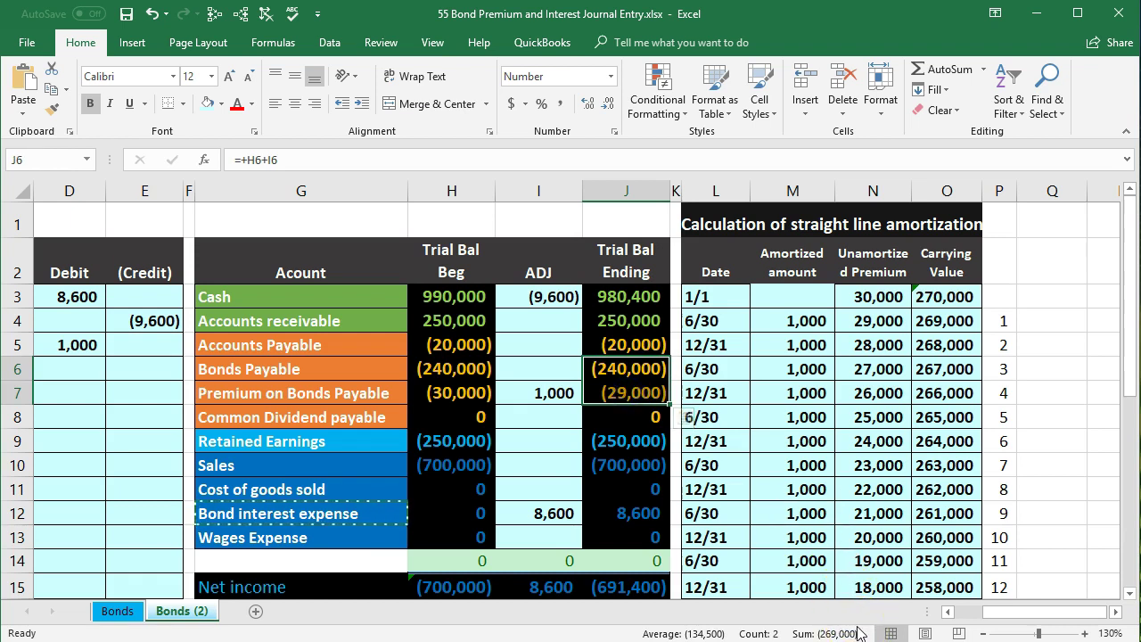
left_click(943, 321)
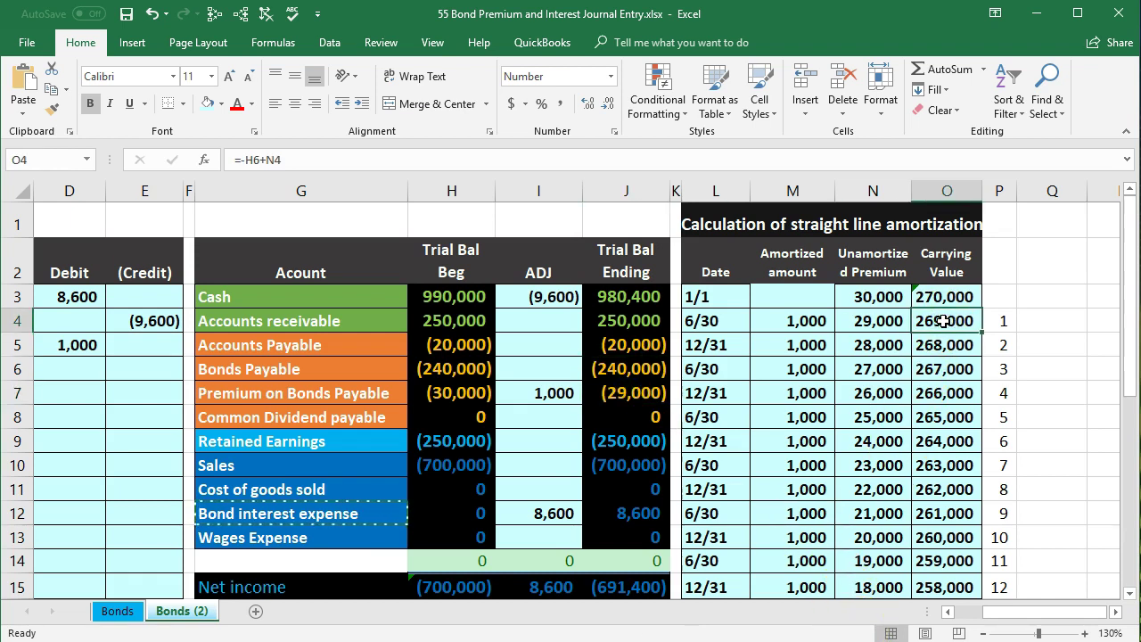
Fill the first 12/31 schedule row, L5:O5, green
left_click_drag(734, 342, 921, 343)
right_click(922, 343)
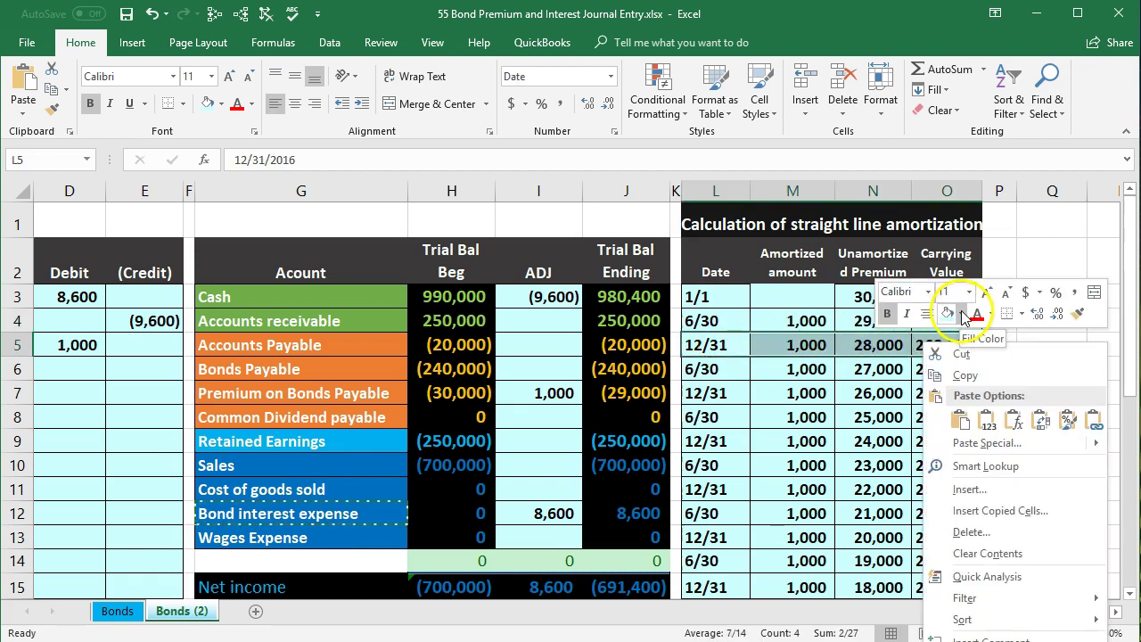
left_click(961, 313)
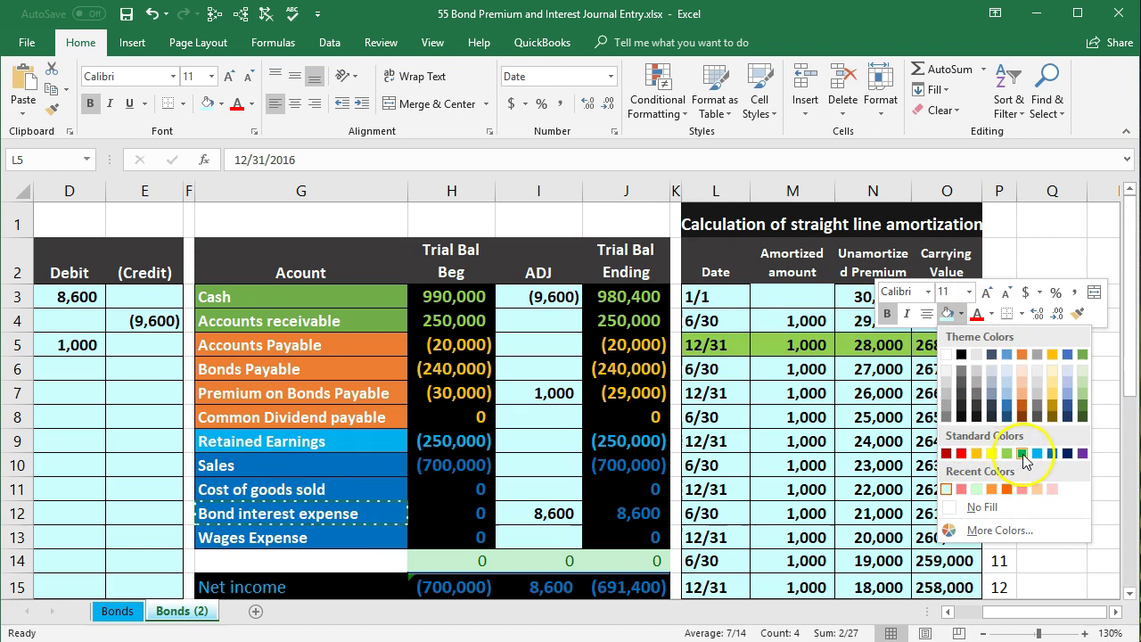
left_click(1023, 453)
left_click(961, 313)
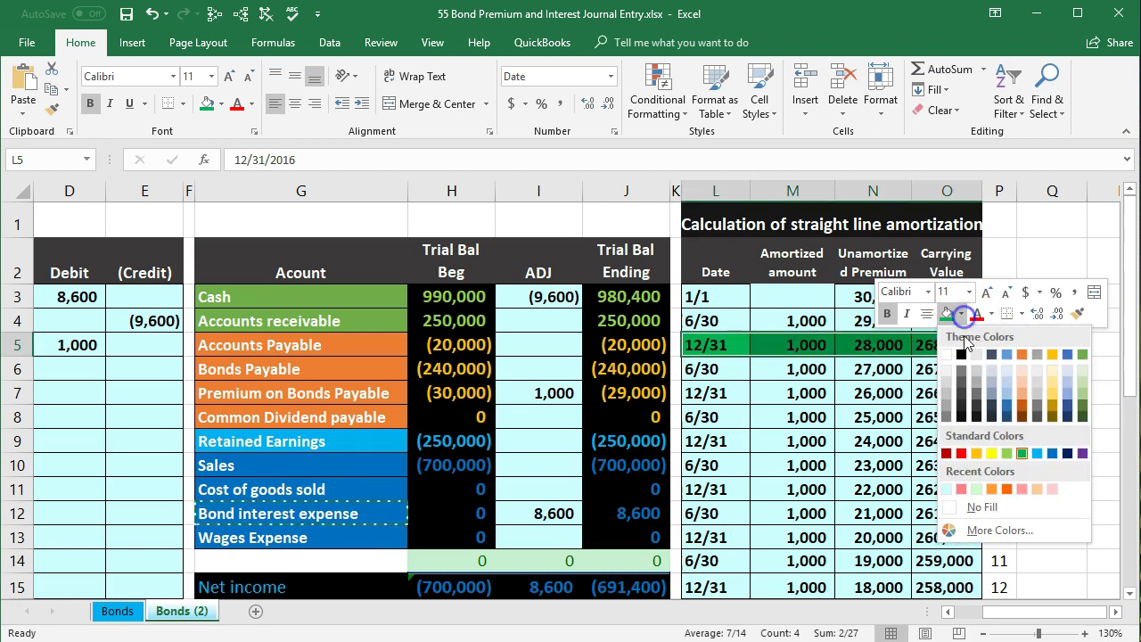
left_click(1022, 454)
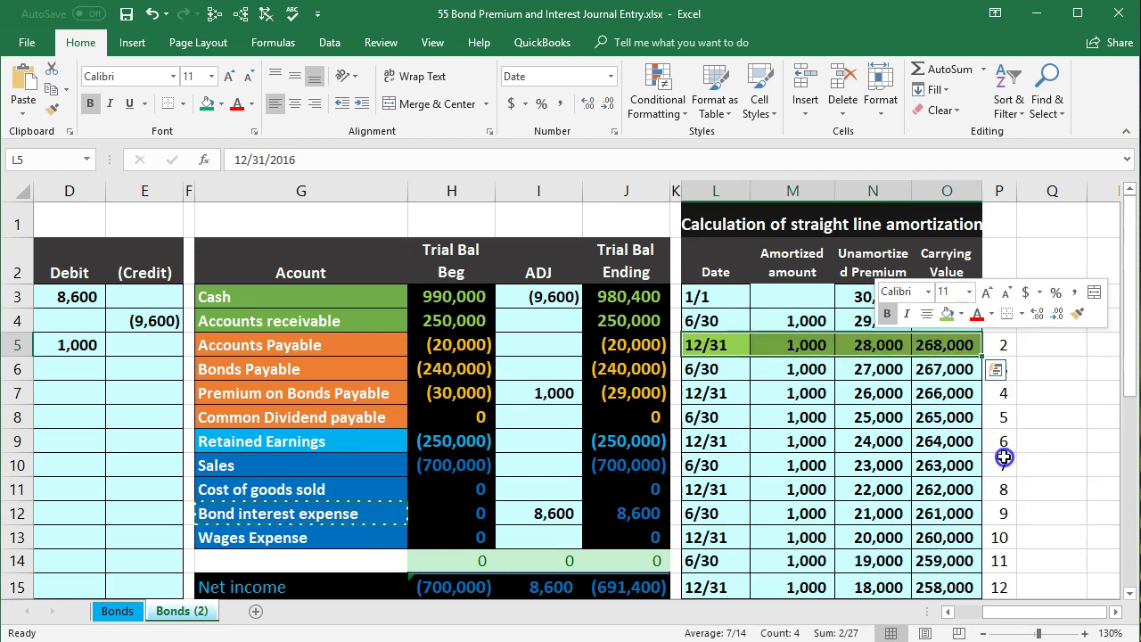
left_click(880, 376)
left_click_drag(984, 611, 962, 613)
Paste Cash as a value into C8 and indent it as a credit line
left_click(464, 394)
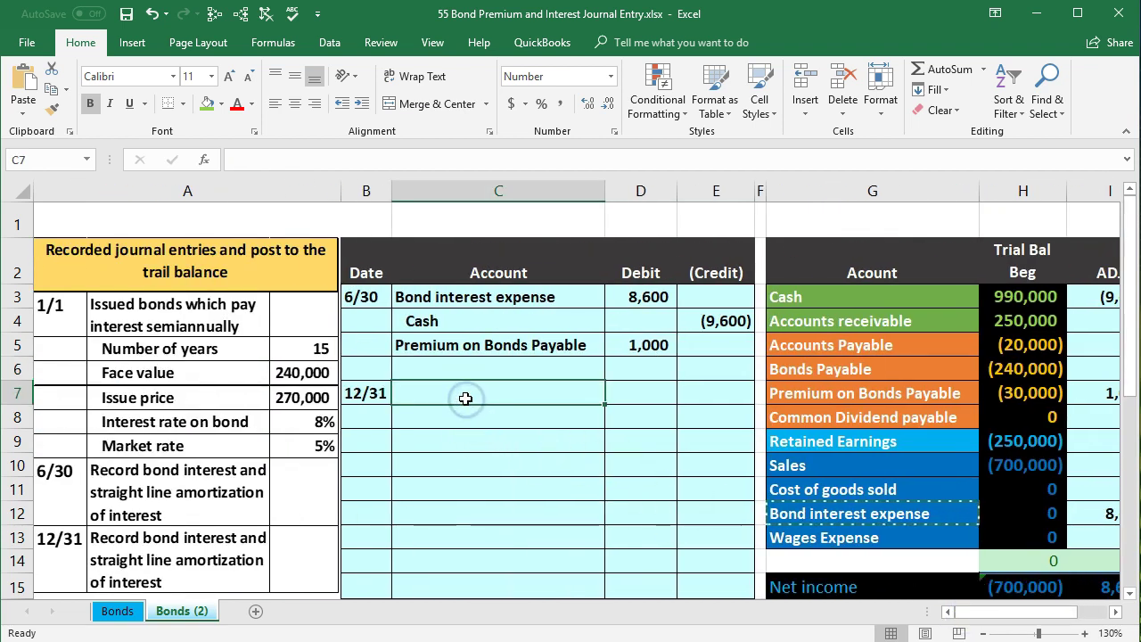
right_click(826, 298)
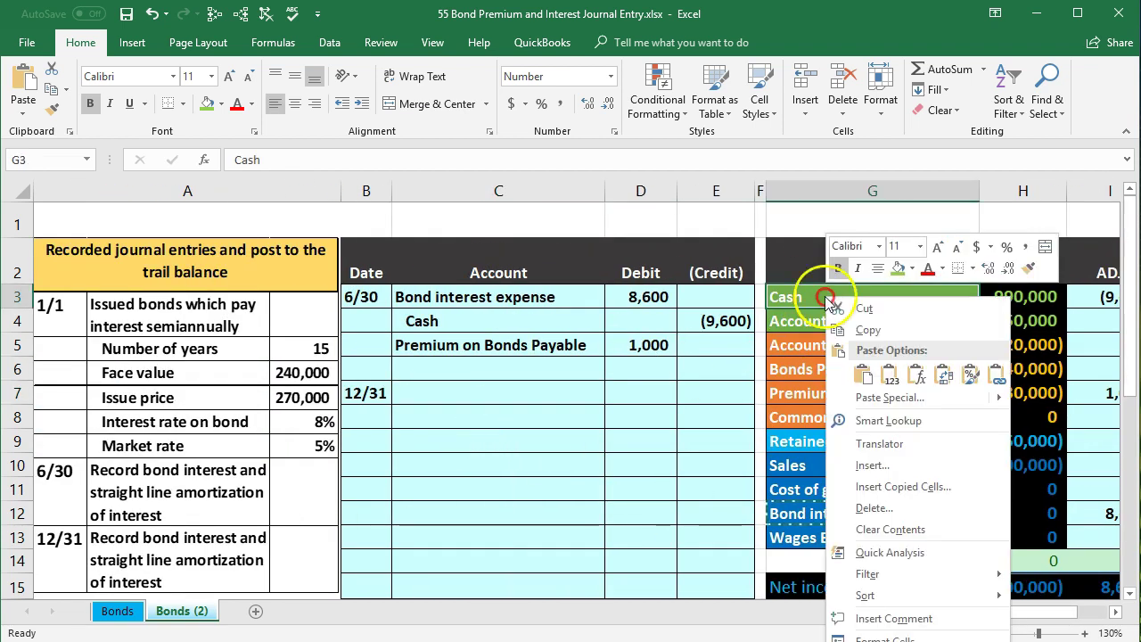
left_click(853, 330)
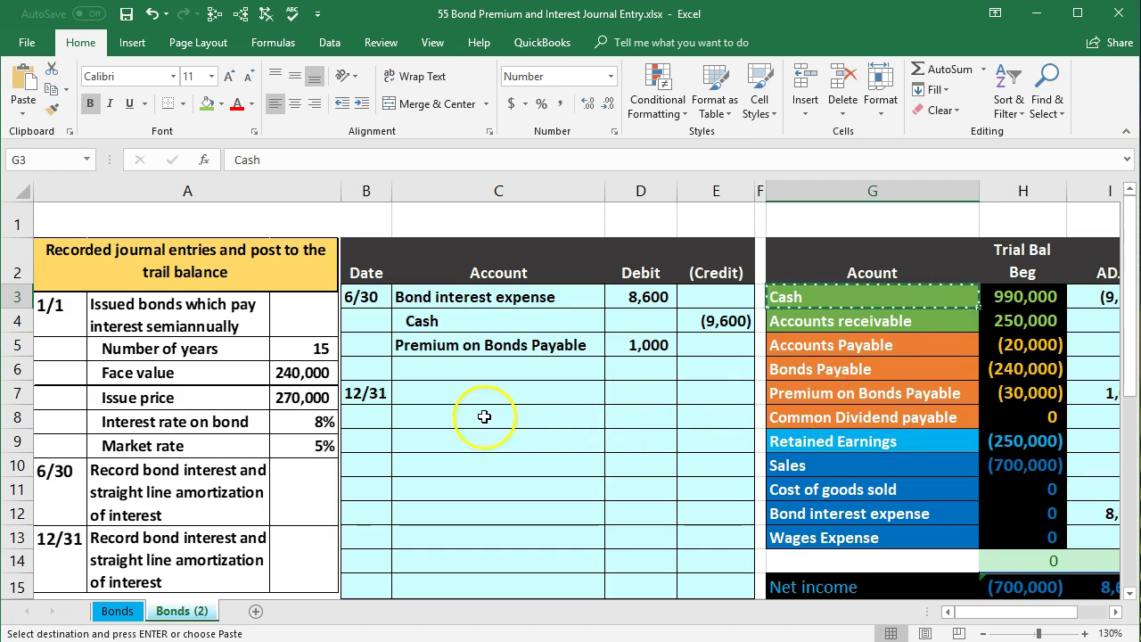
left_click(414, 412)
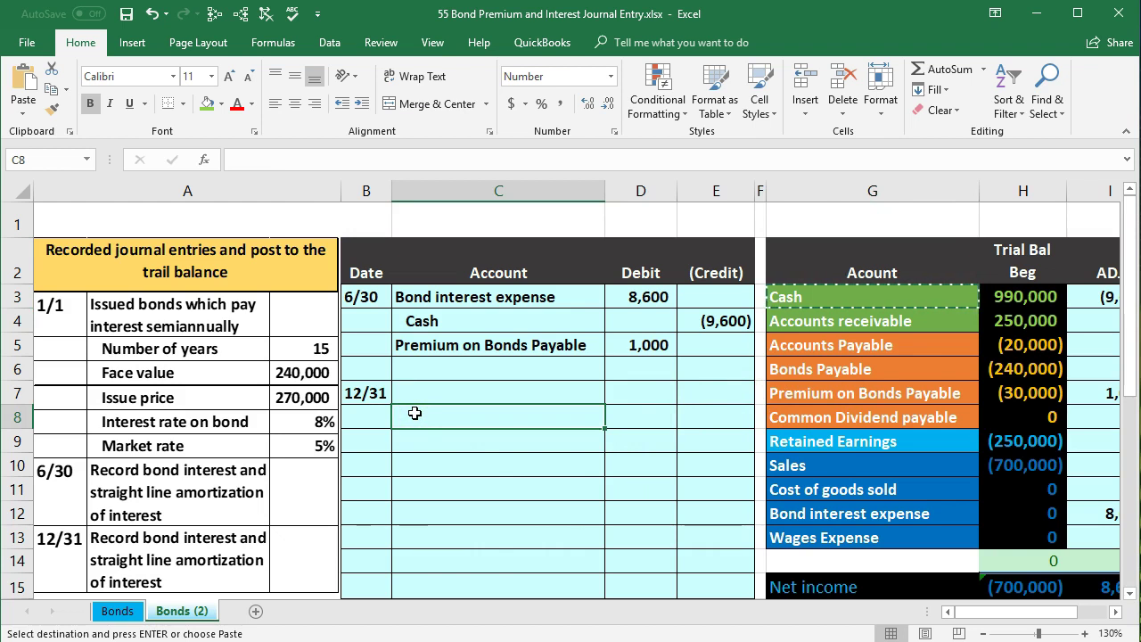
right_click(414, 413)
left_click(473, 486)
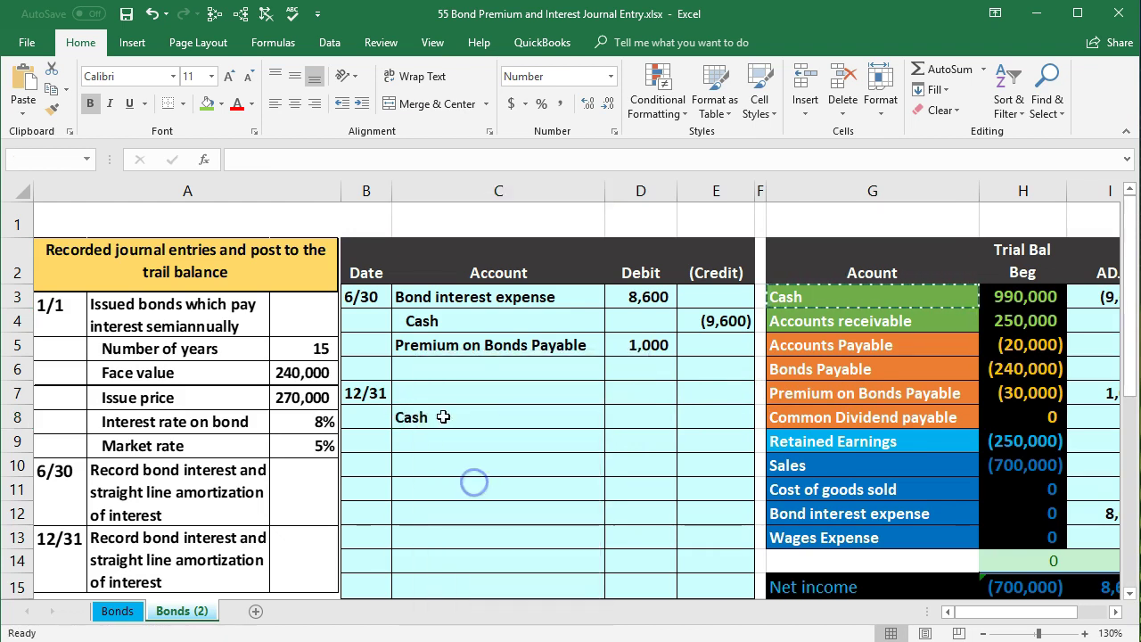
left_click(362, 104)
Enter the Cash credit of (9,600), half a year's 8% interest on 240,000
left_click(698, 417)
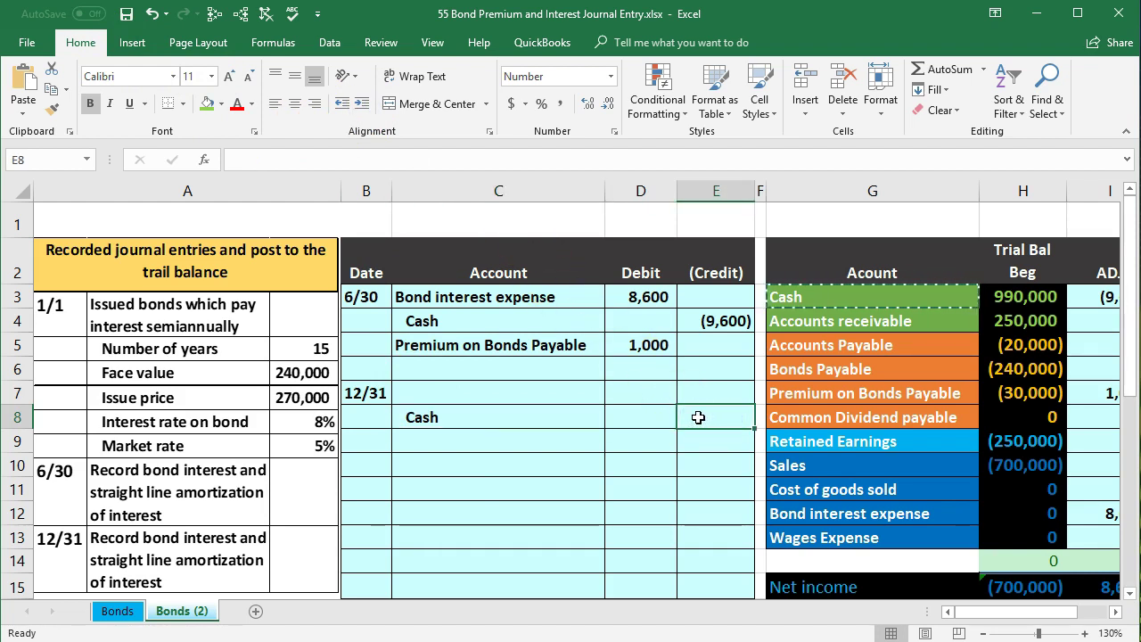
type("-240000")
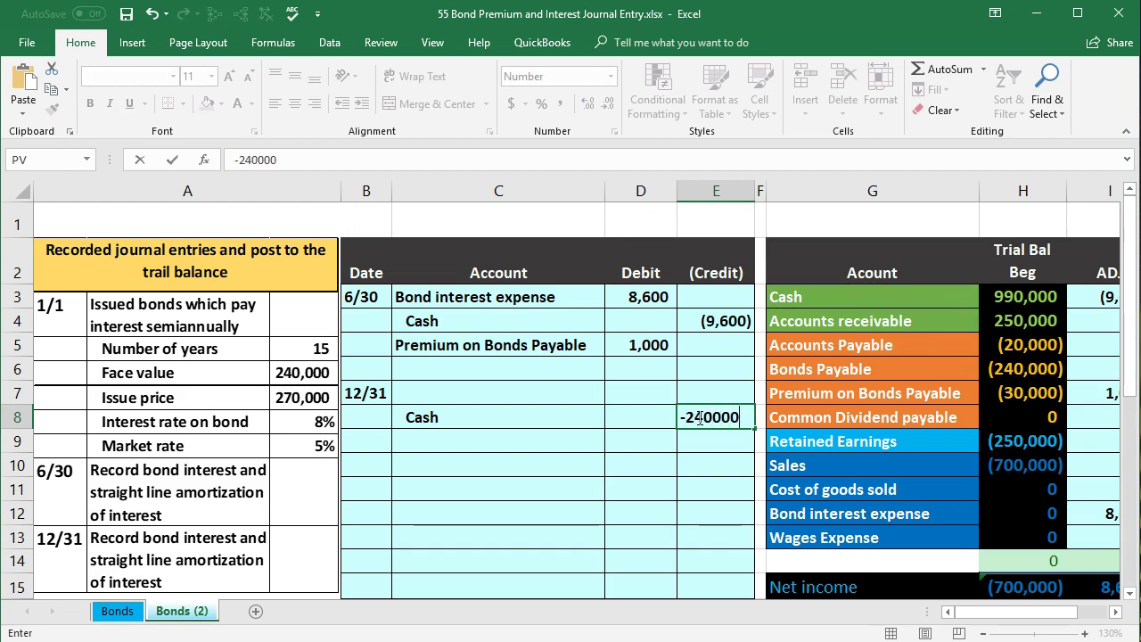
type("*.08/2")
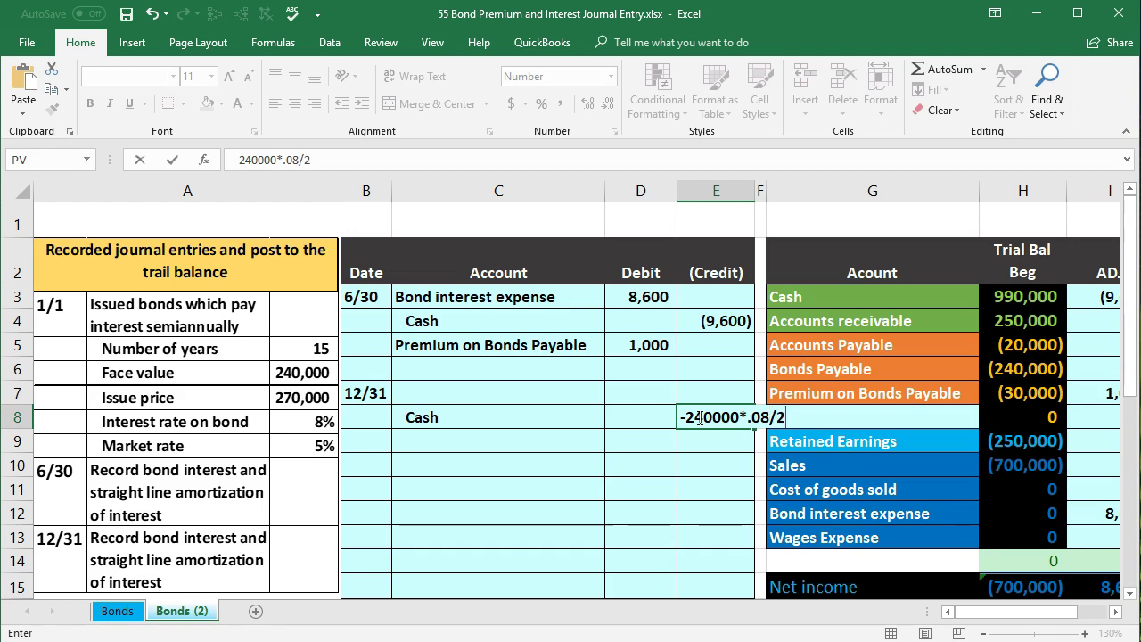
key("Return")
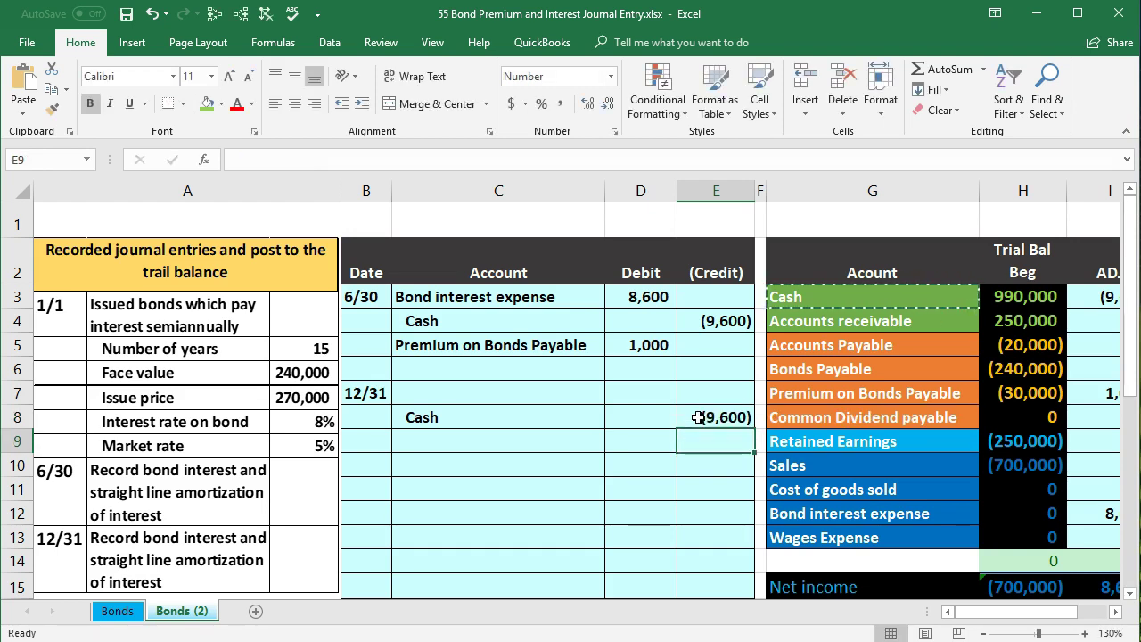
left_click(544, 346)
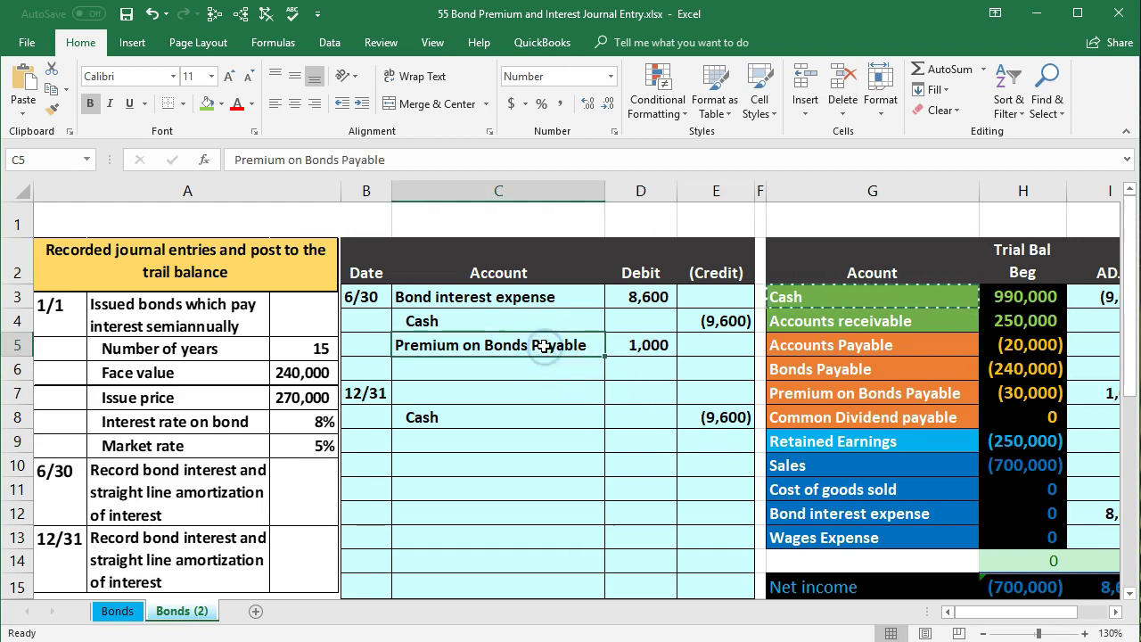
Paste Premium on Bonds Payable as a value into C9
right_click(544, 346)
left_click(571, 382)
left_click(475, 438)
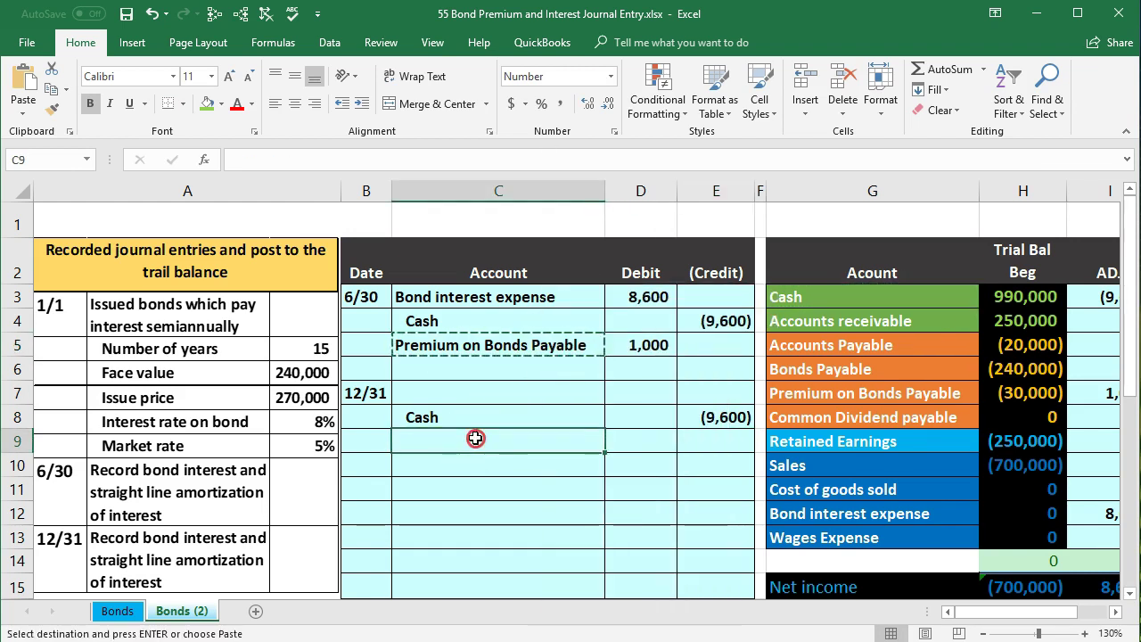
right_click(476, 437)
left_click(538, 512)
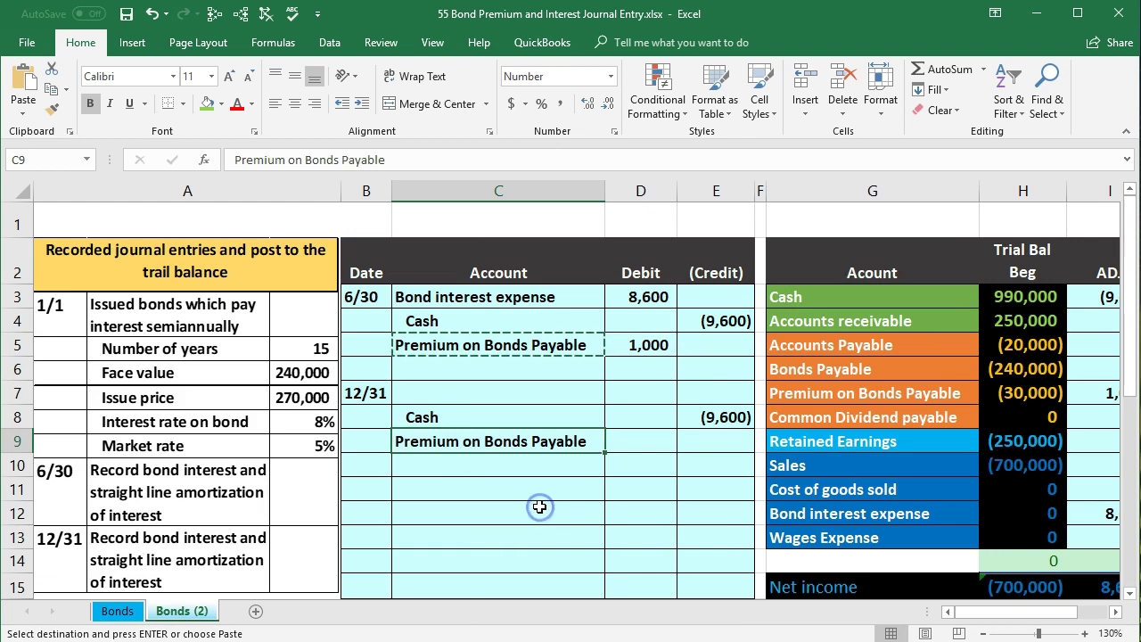
Set the premium debit in D9 to =M5, the schedule's 1,000 12/31 amortization
left_click(657, 441)
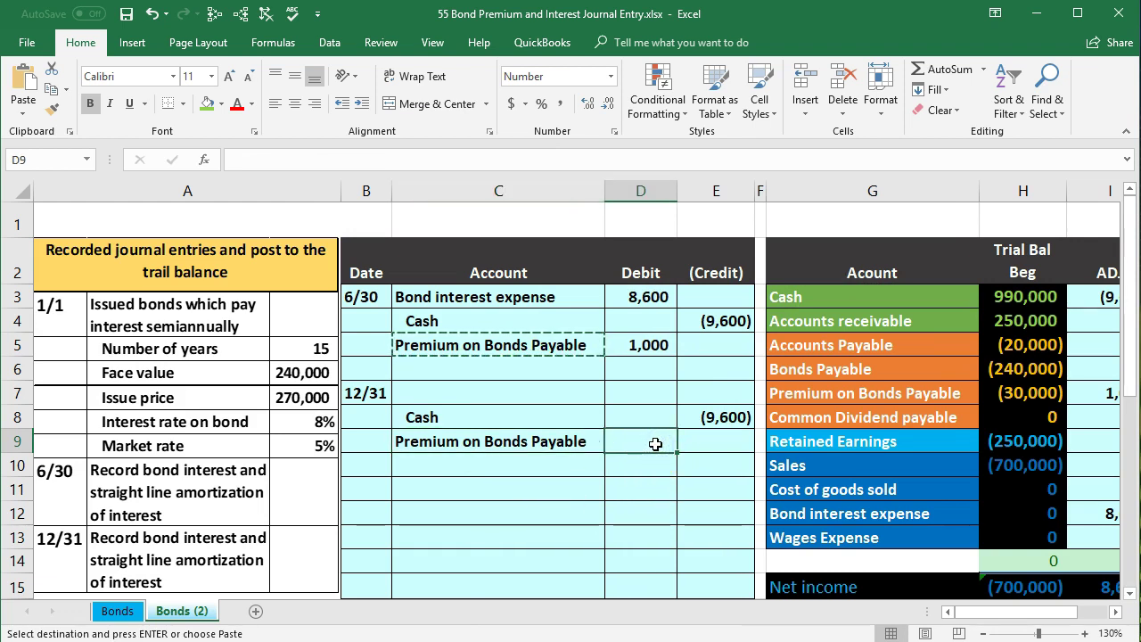
type("=")
key("Right")
key("Right")
key("Right")
key("Right")
key("Right")
key("Up")
key("Up")
key("Up")
key("Up")
key("Right")
key("Right")
key("Right")
key("Right")
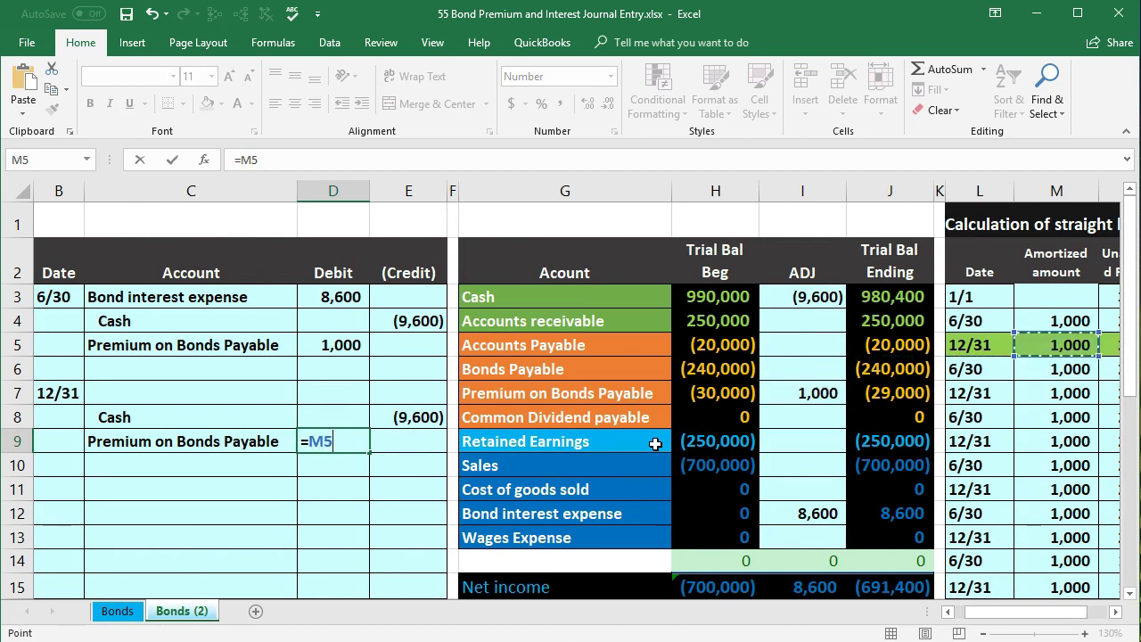
key("Return")
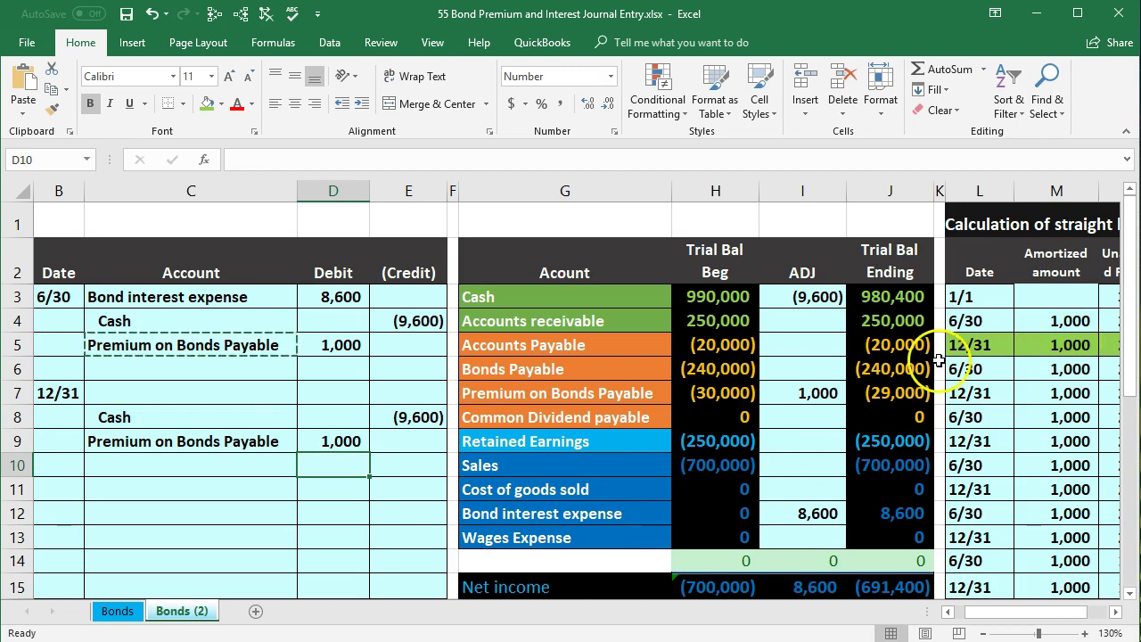
right_click(582, 513)
Paste Bond interest expense as a value into C7
left_click(632, 121)
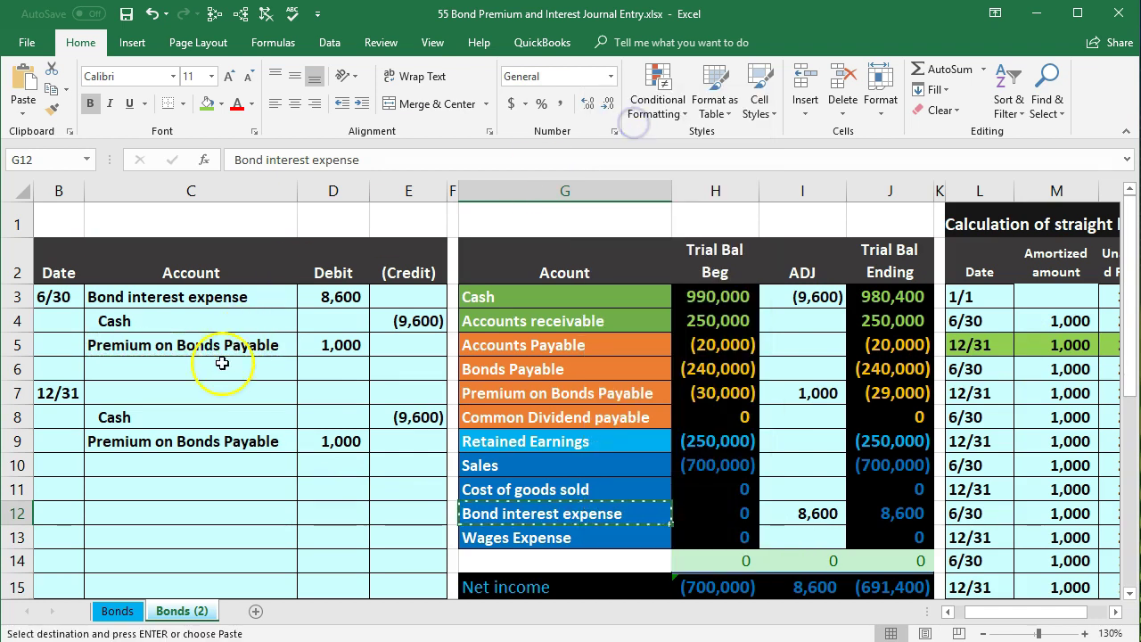
right_click(207, 395)
left_click(263, 477)
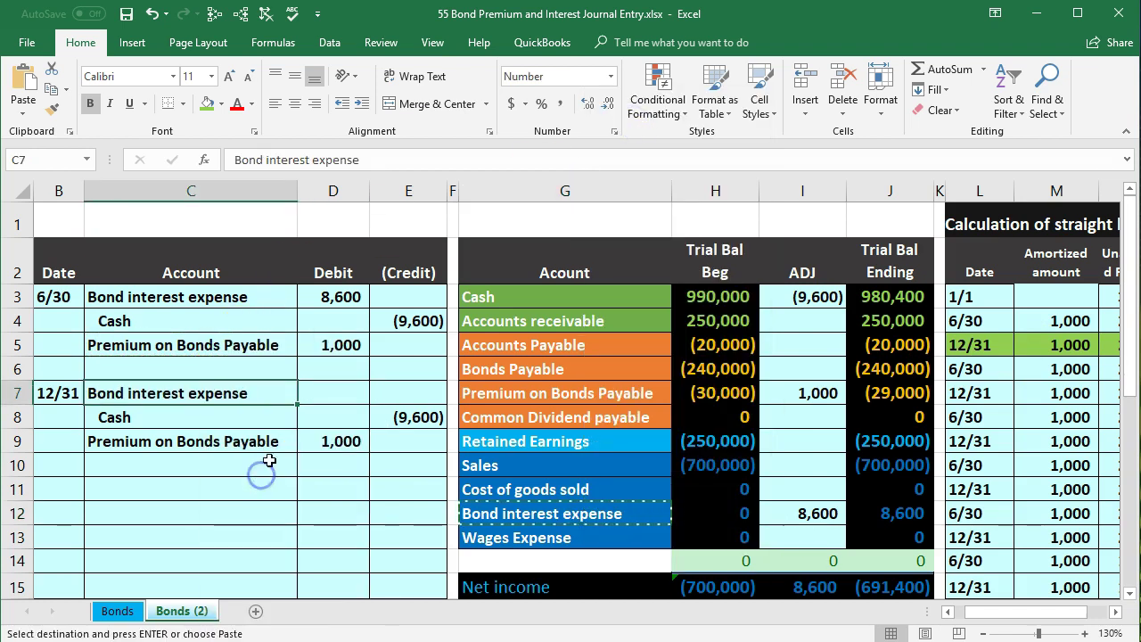
Enter =-SUM(D8:E9) in D7 for the balancing 8,600 interest expense debit
left_click(317, 393)
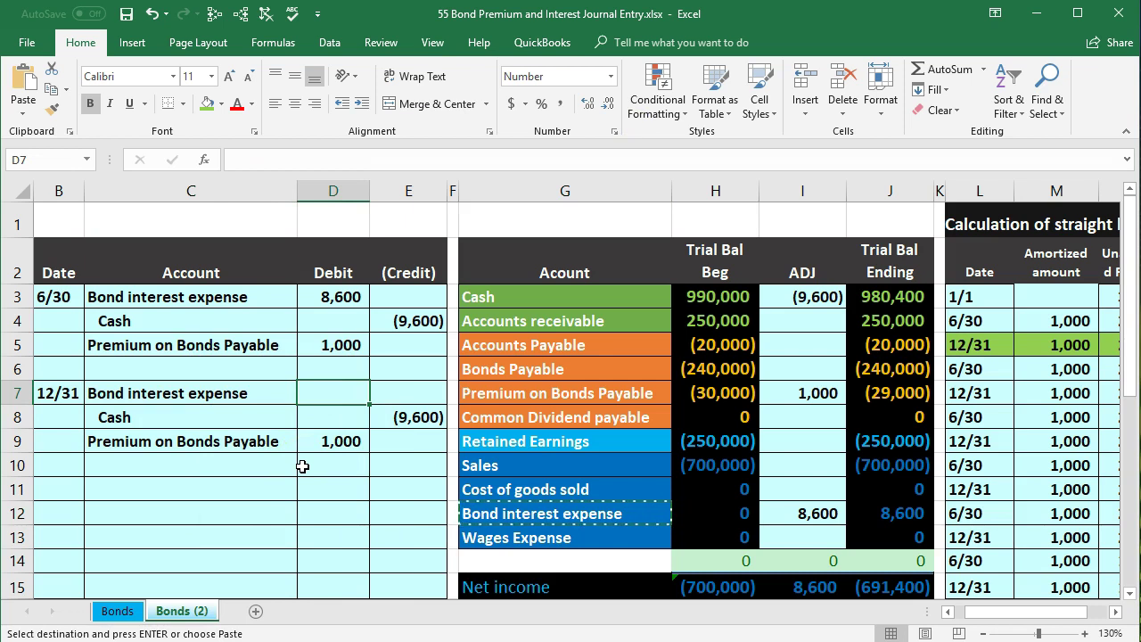
type("-")
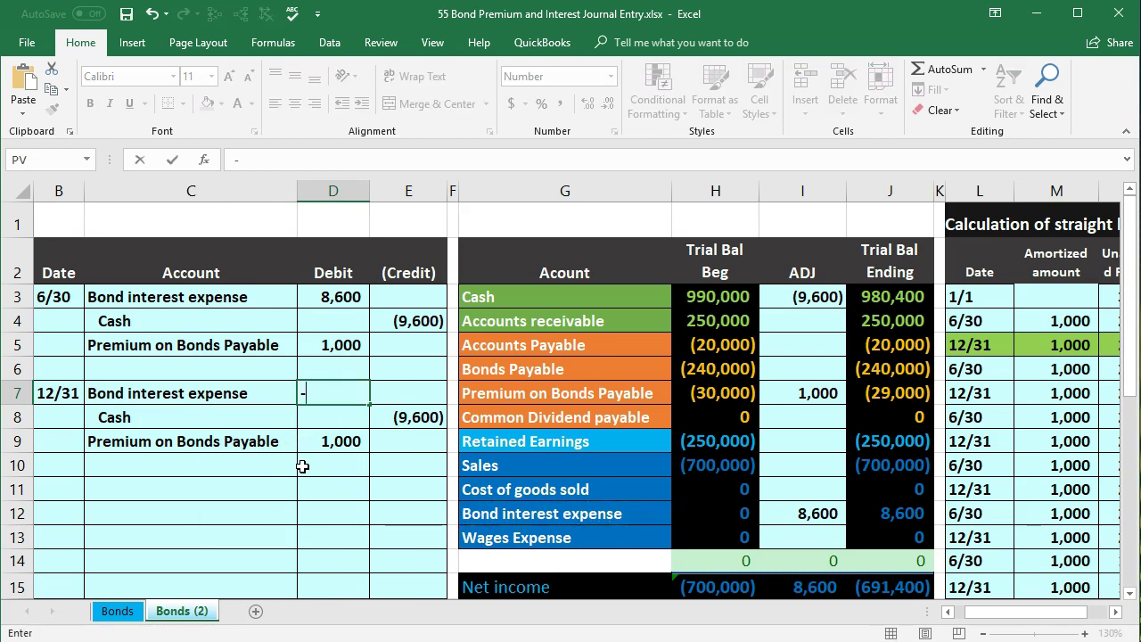
type("sum(")
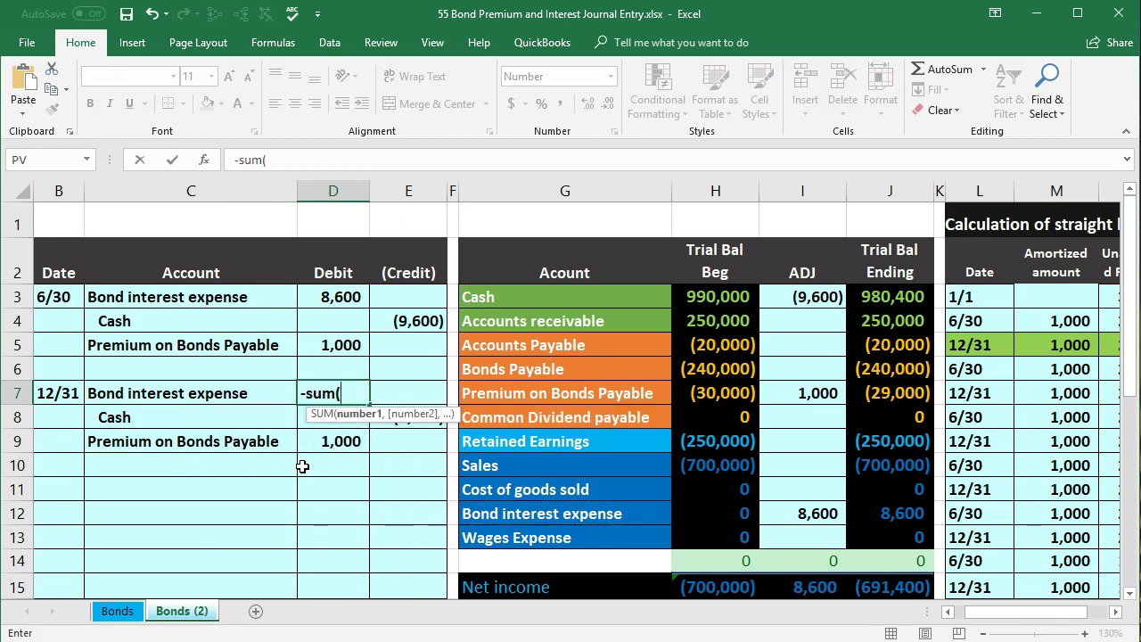
left_click_drag(382, 443, 347, 438)
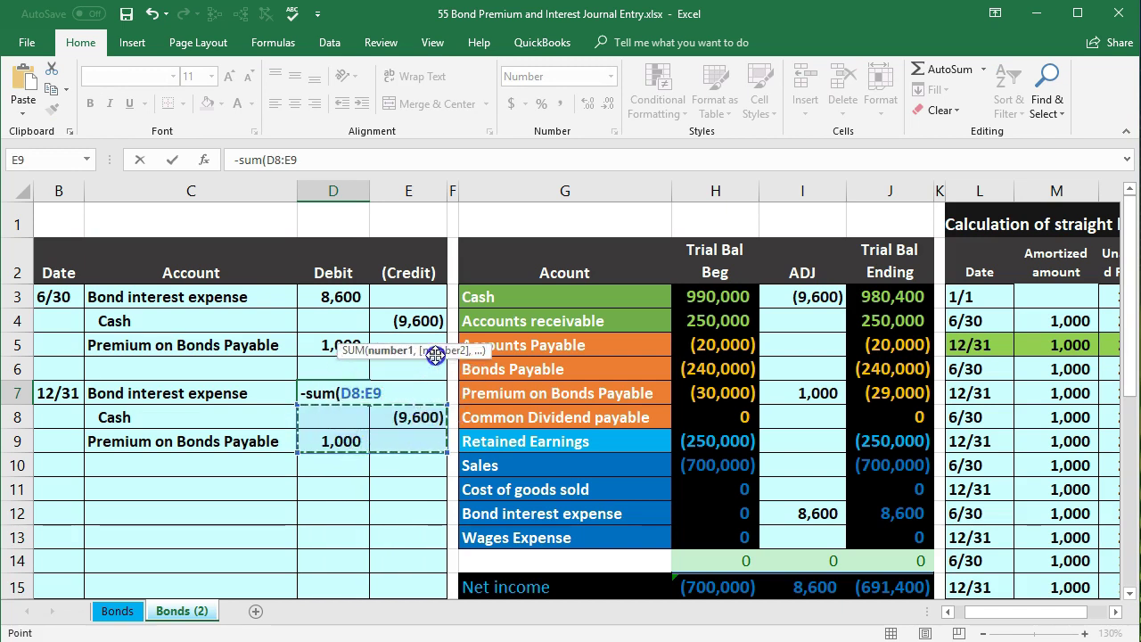
key("Return")
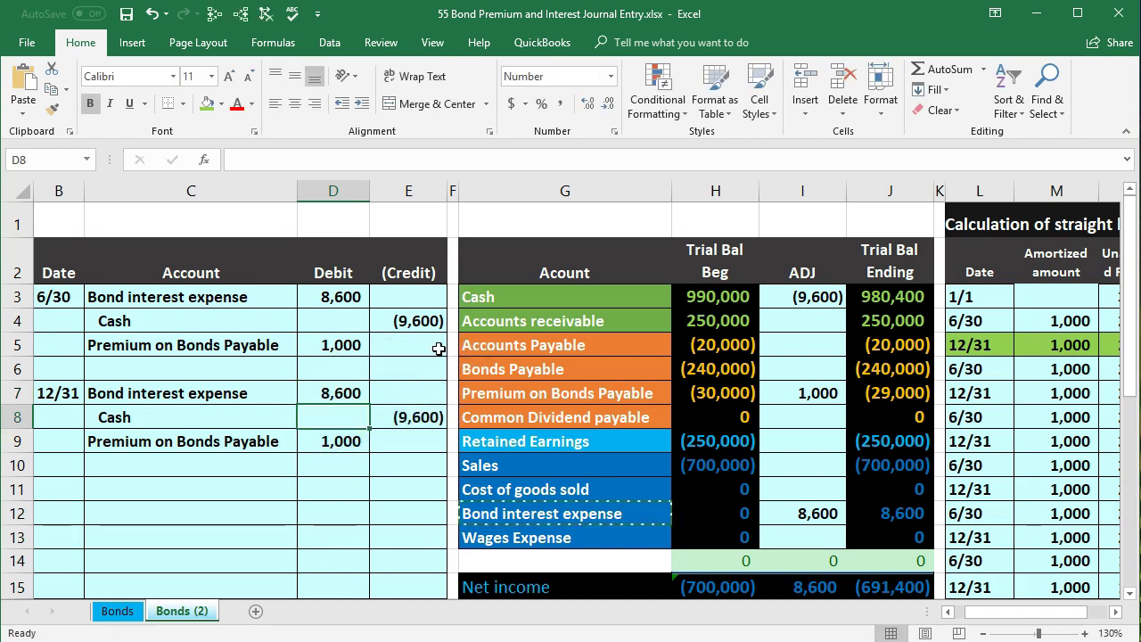
left_click_drag(255, 393, 350, 395)
left_click_drag(655, 516, 706, 514)
Extend the bond interest expense adjustment to =D3+D7, totalling 17,200
left_click(786, 516)
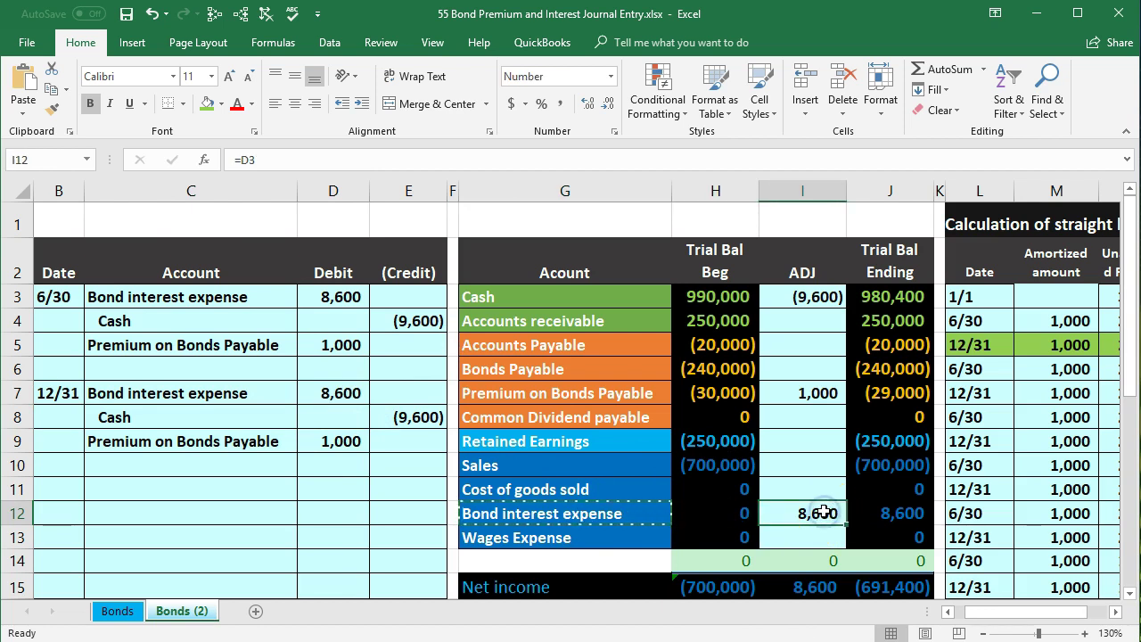
double_click(824, 511)
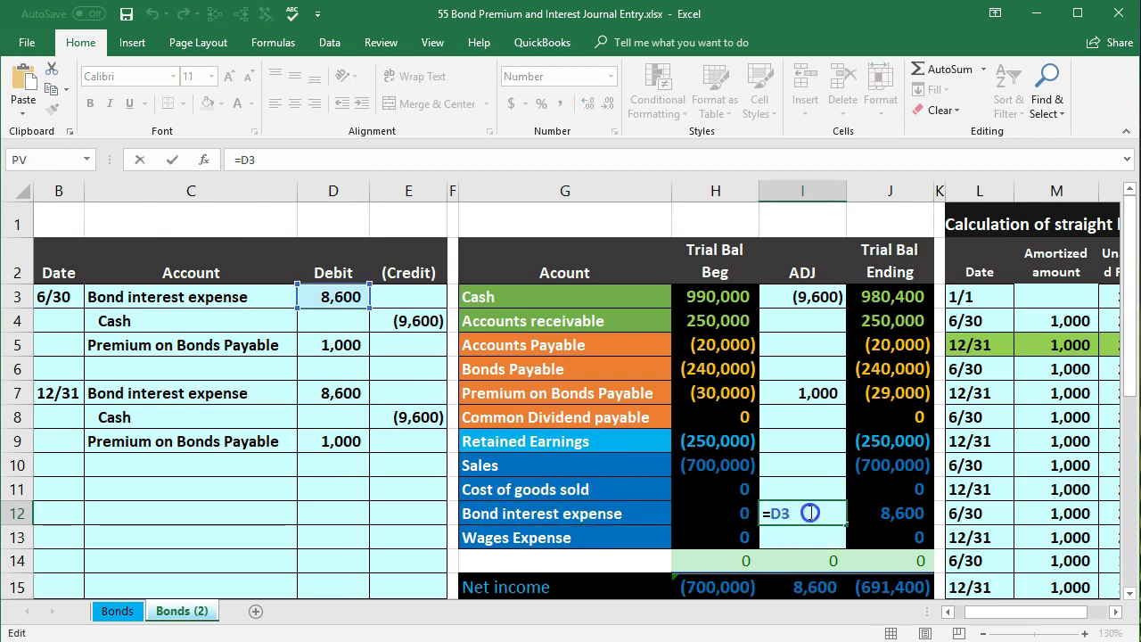
type("+")
left_click(330, 393)
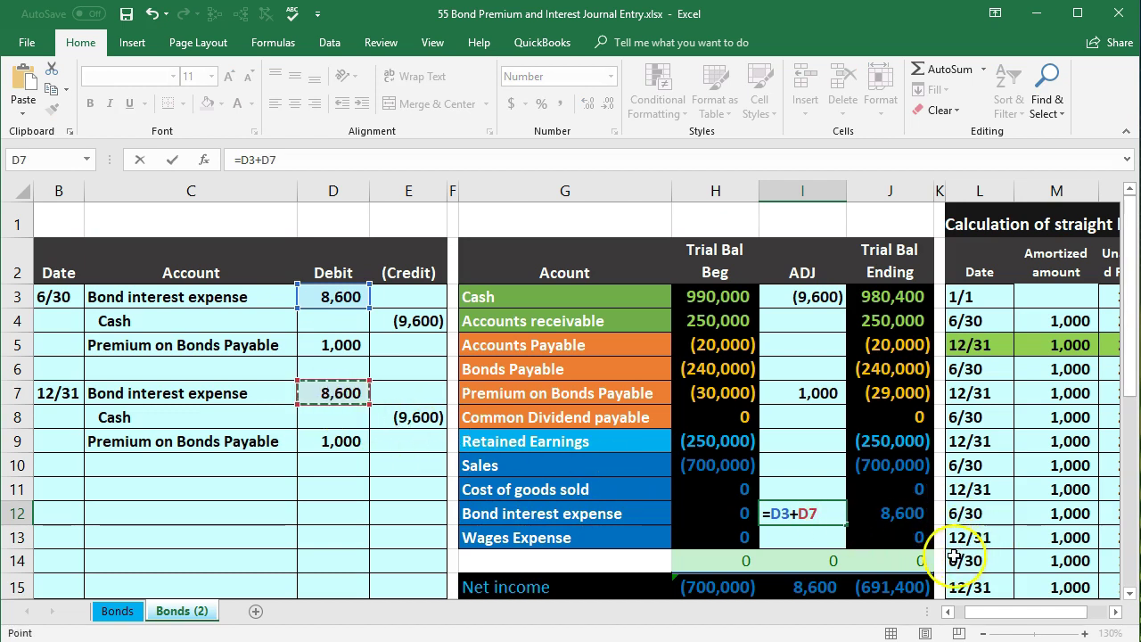
key("Return")
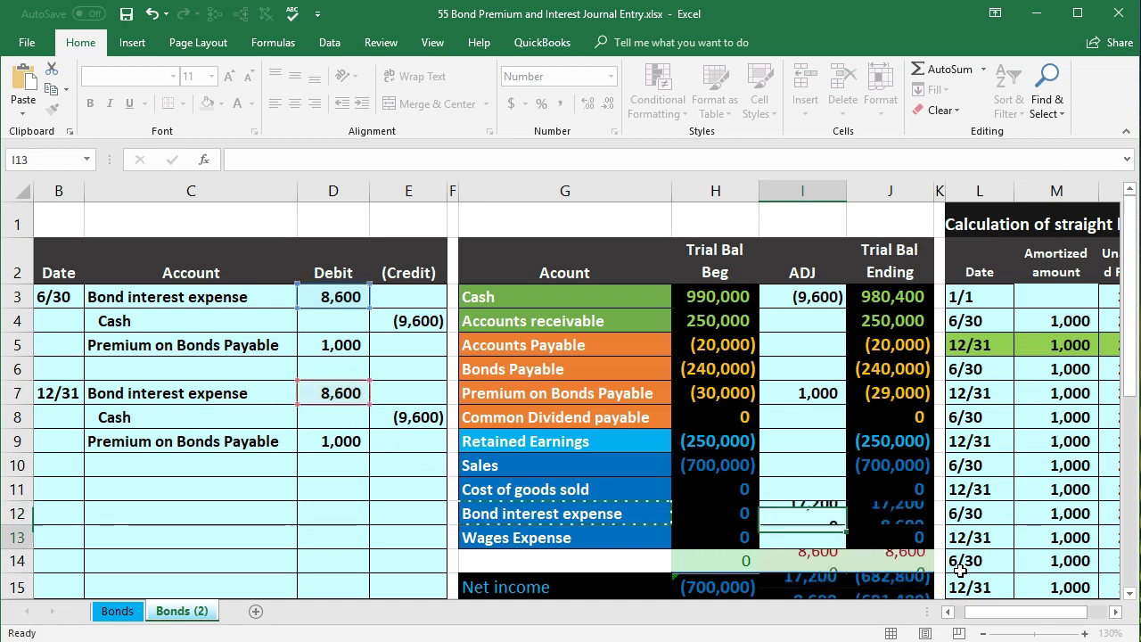
Extend the Cash adjustment to =E4+E8, totalling (19,200)
left_click_drag(234, 414, 396, 412)
left_click_drag(555, 300, 695, 295)
left_click(802, 296)
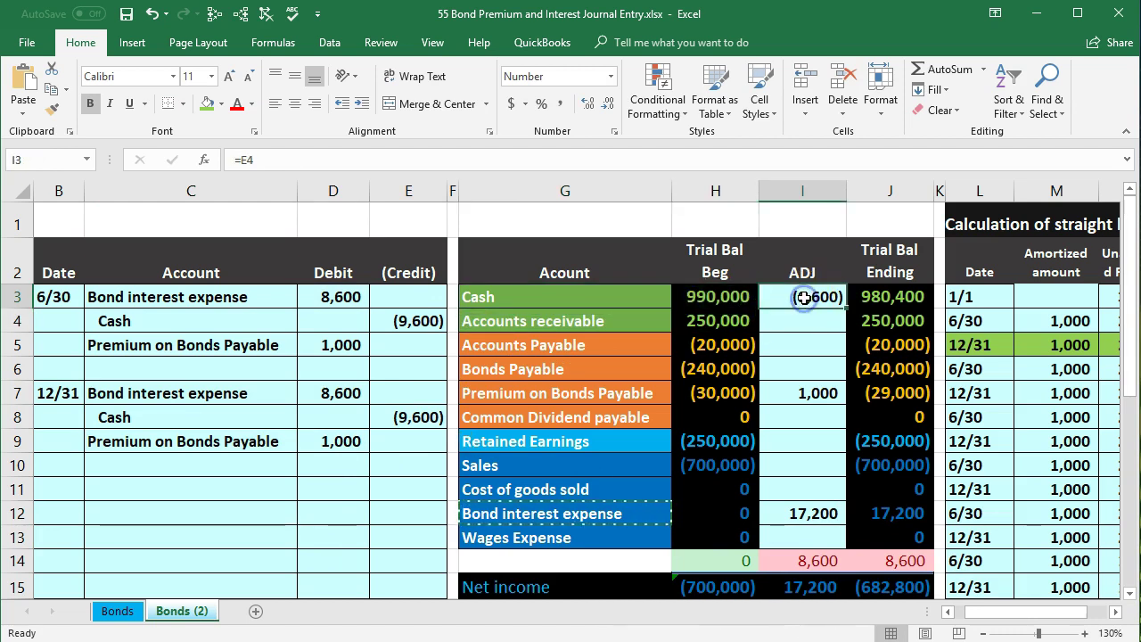
double_click(803, 297)
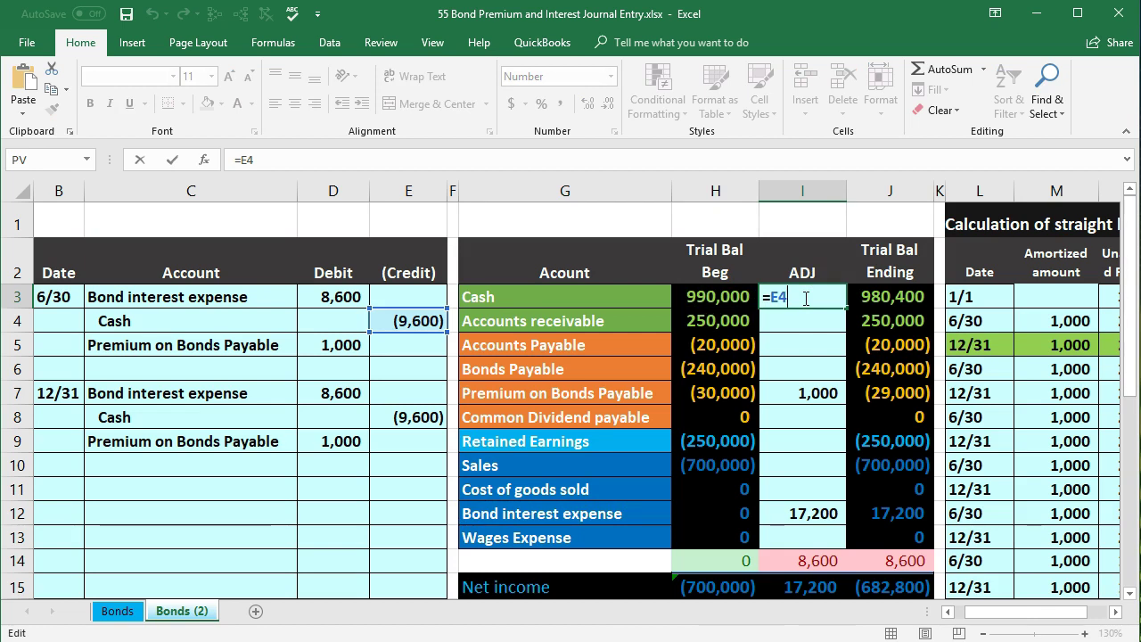
left_click(423, 416)
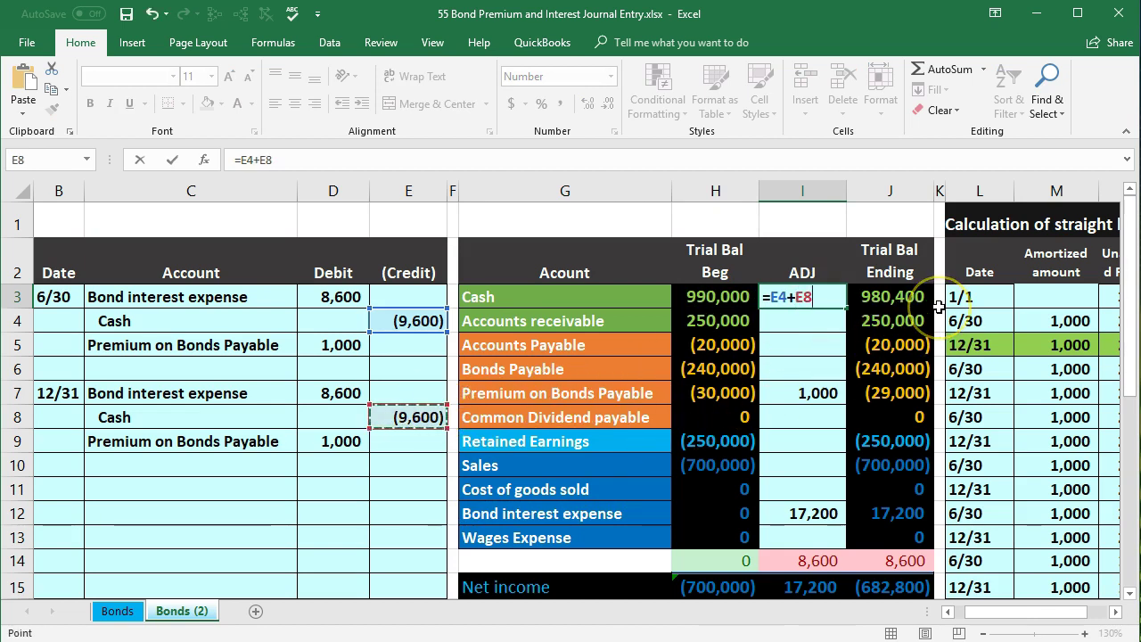
key("Return")
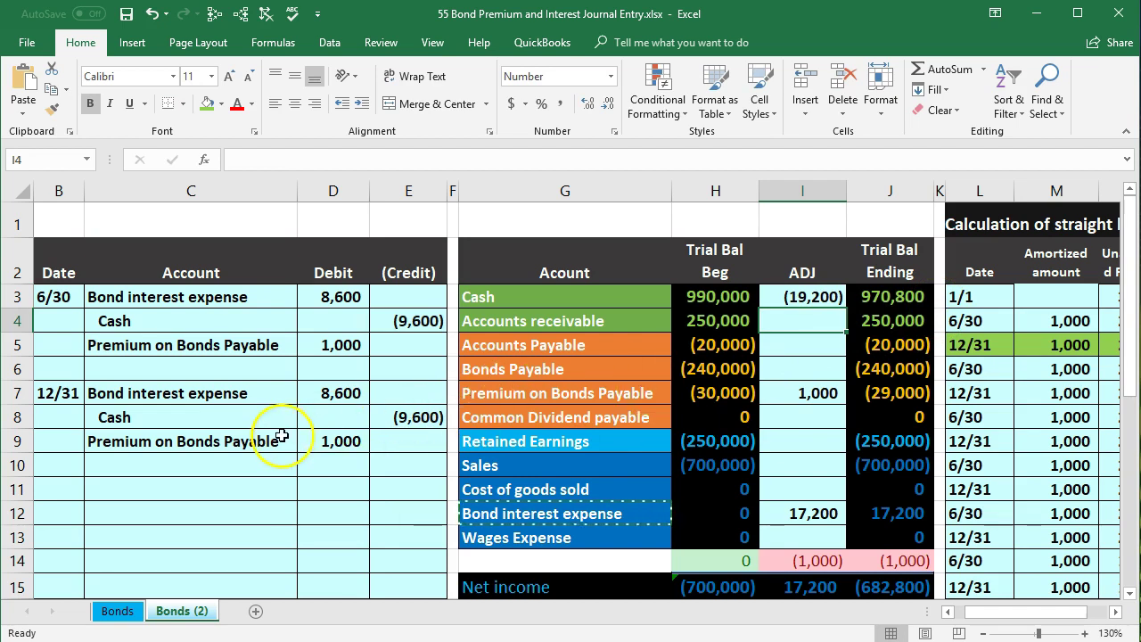
Extend the premium adjustment to =D5+D9, totalling 2,000 and ending at (28,000)
left_click_drag(282, 436, 314, 438)
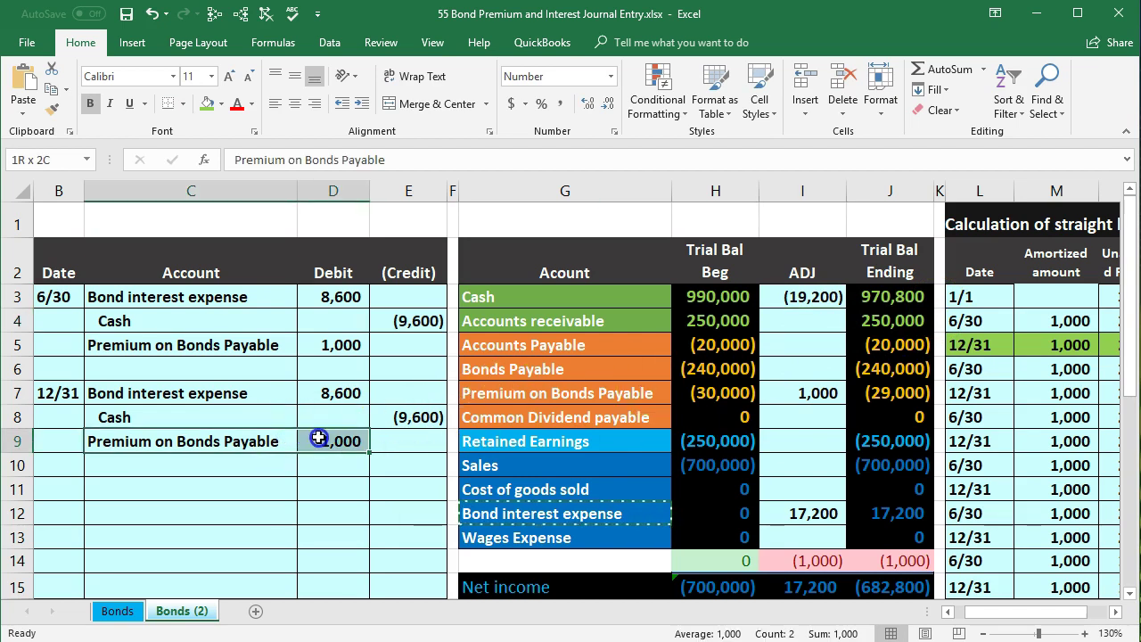
left_click_drag(655, 392, 693, 396)
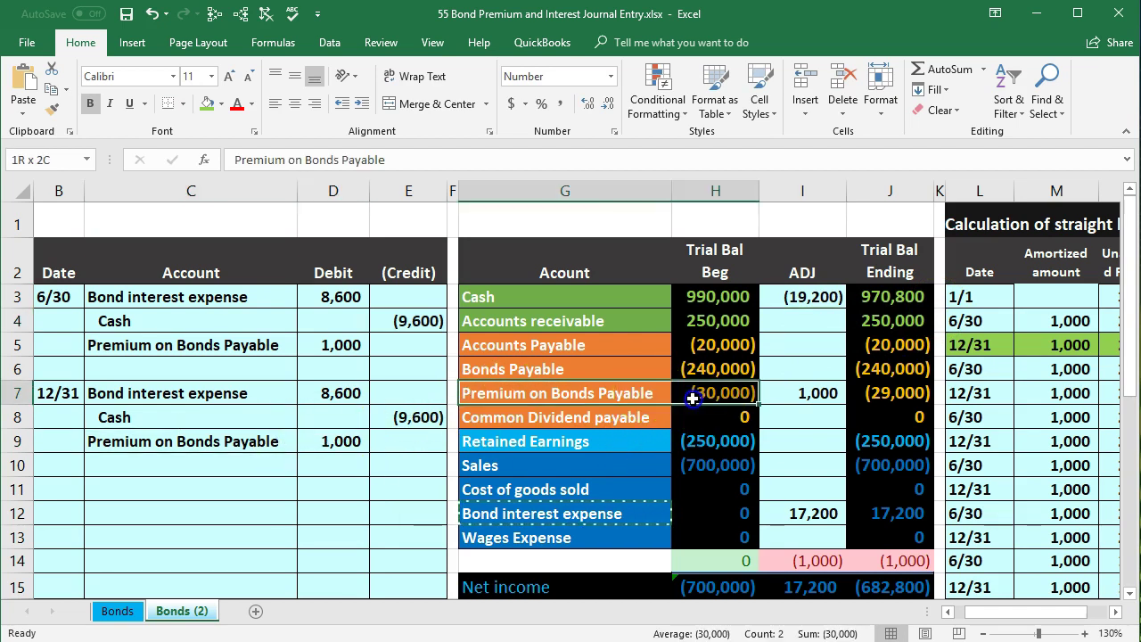
double_click(789, 395)
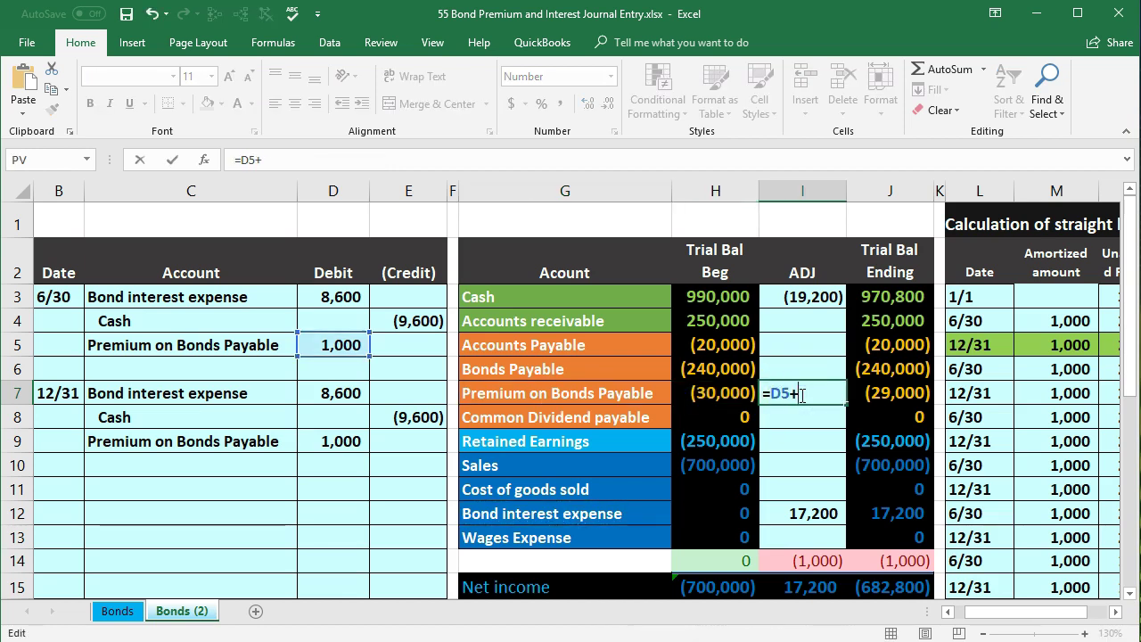
type("+")
left_click(347, 441)
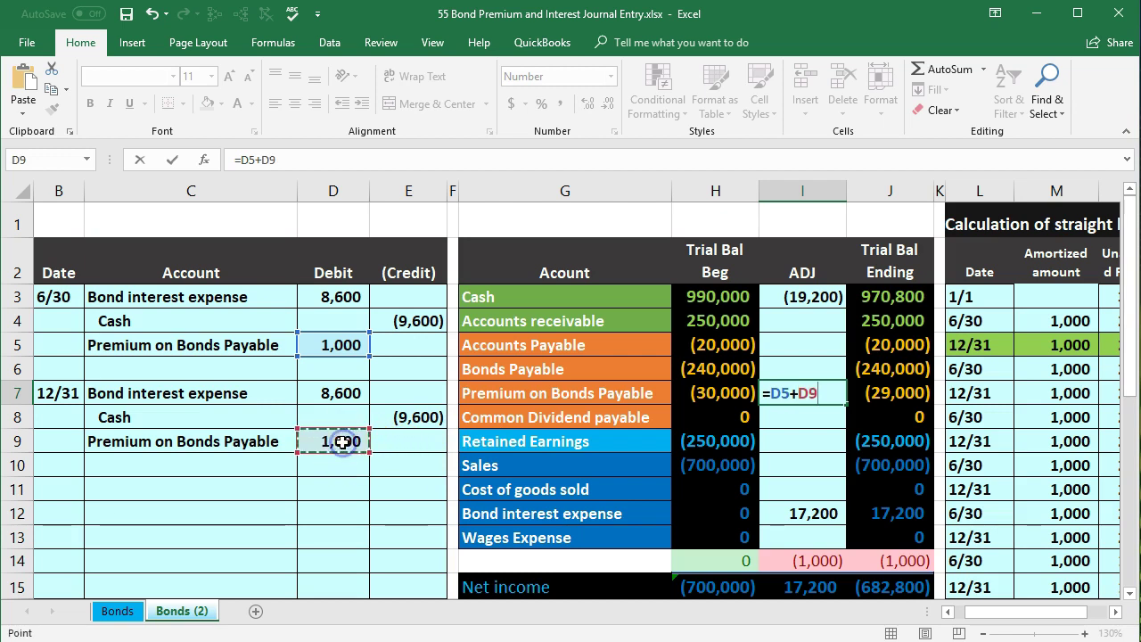
key("Return")
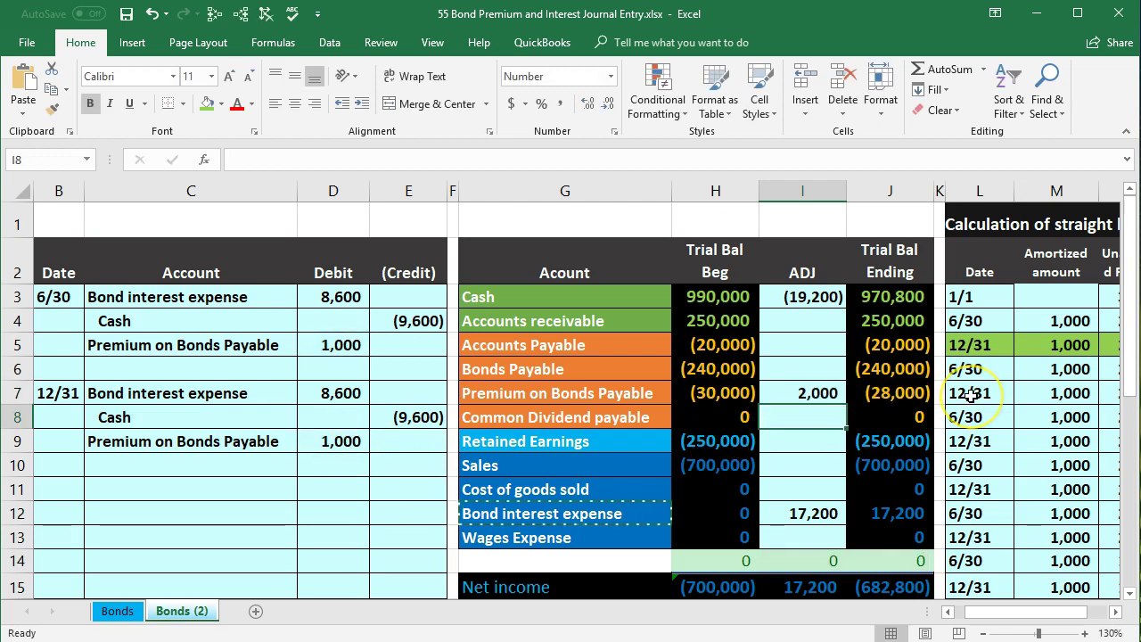
key("Right")
key("Right")
key("Right")
key("Right")
key("Right")
key("Right")
key("Right")
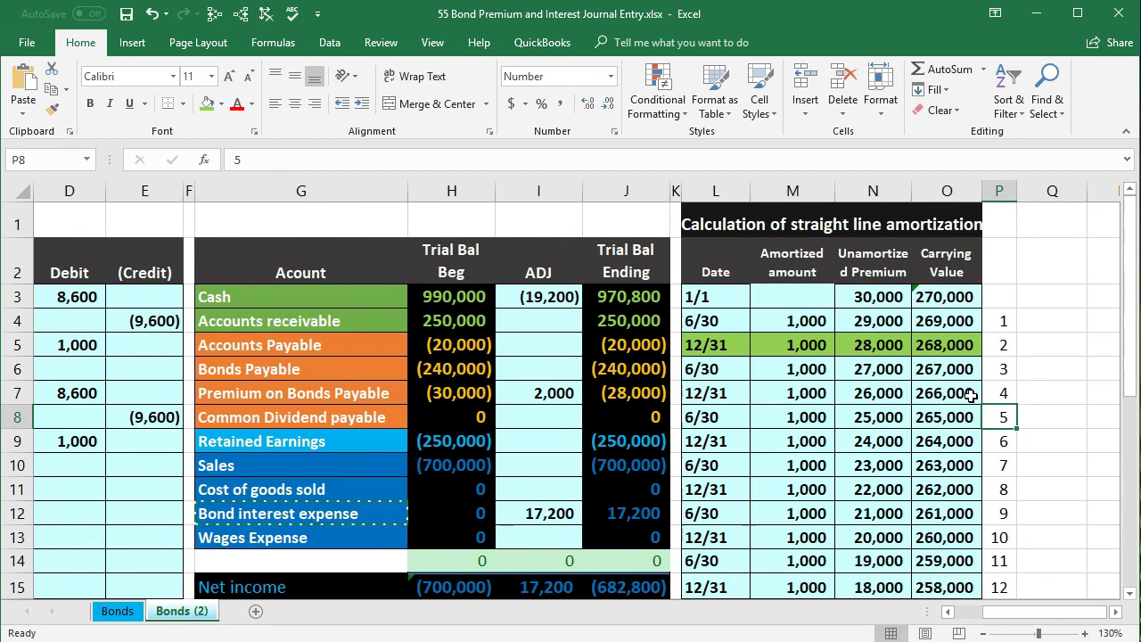
left_click(643, 392)
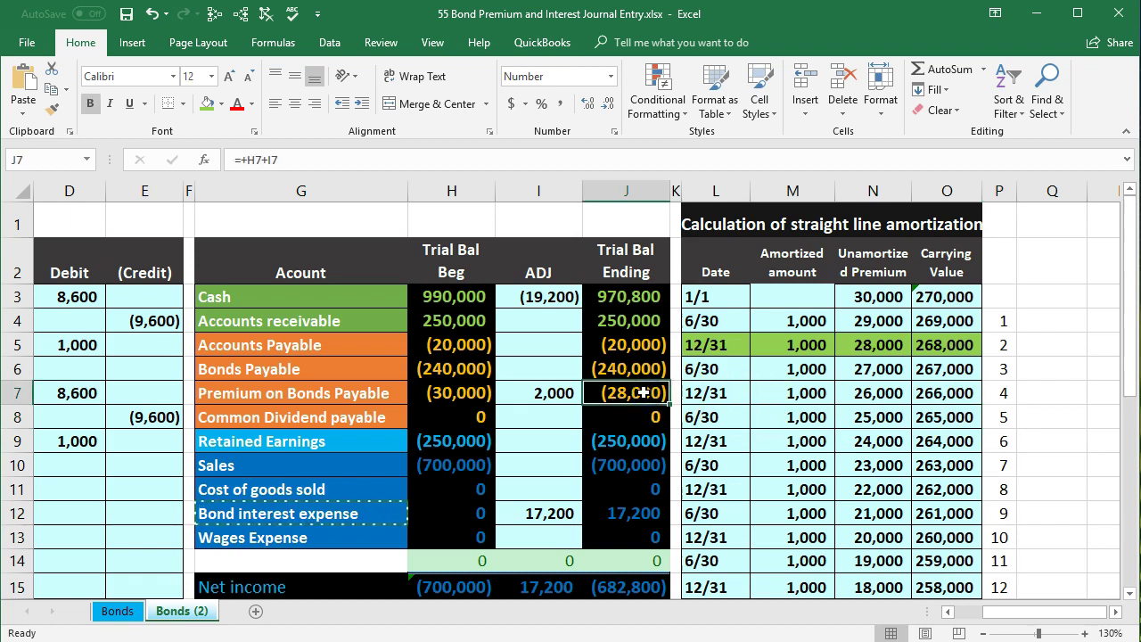
left_click(888, 339)
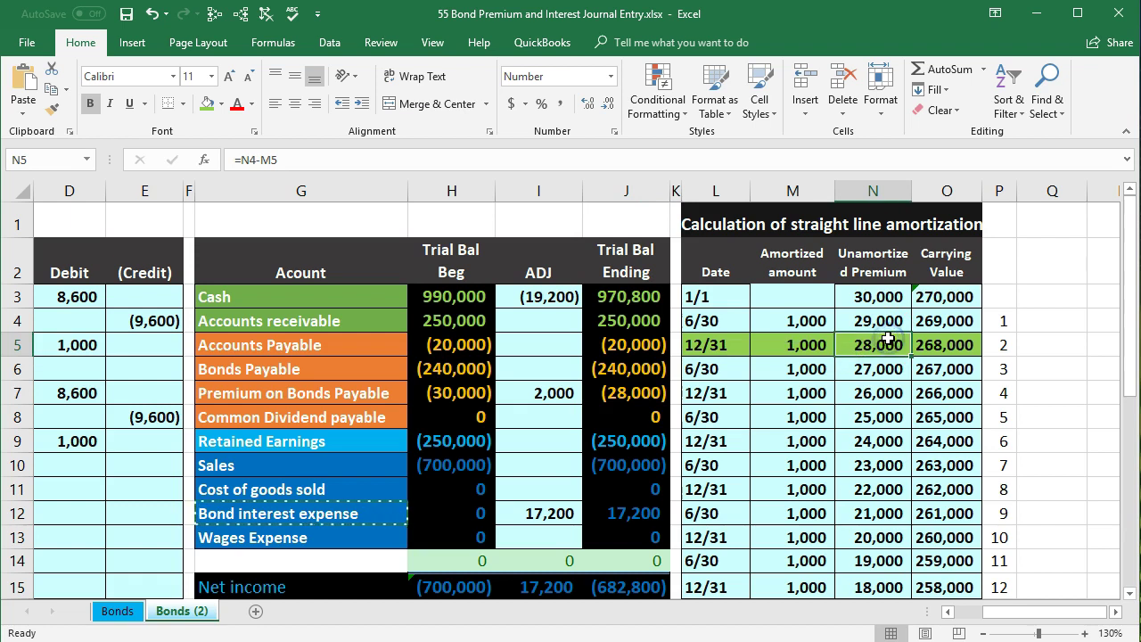
left_click_drag(631, 365, 633, 393)
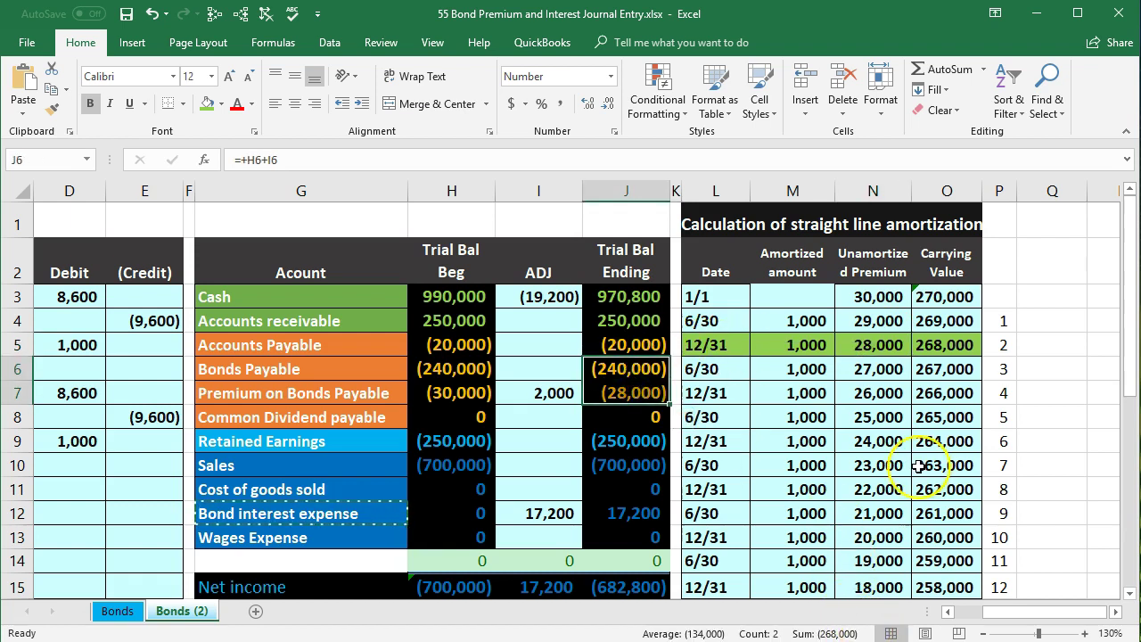
left_click(952, 345)
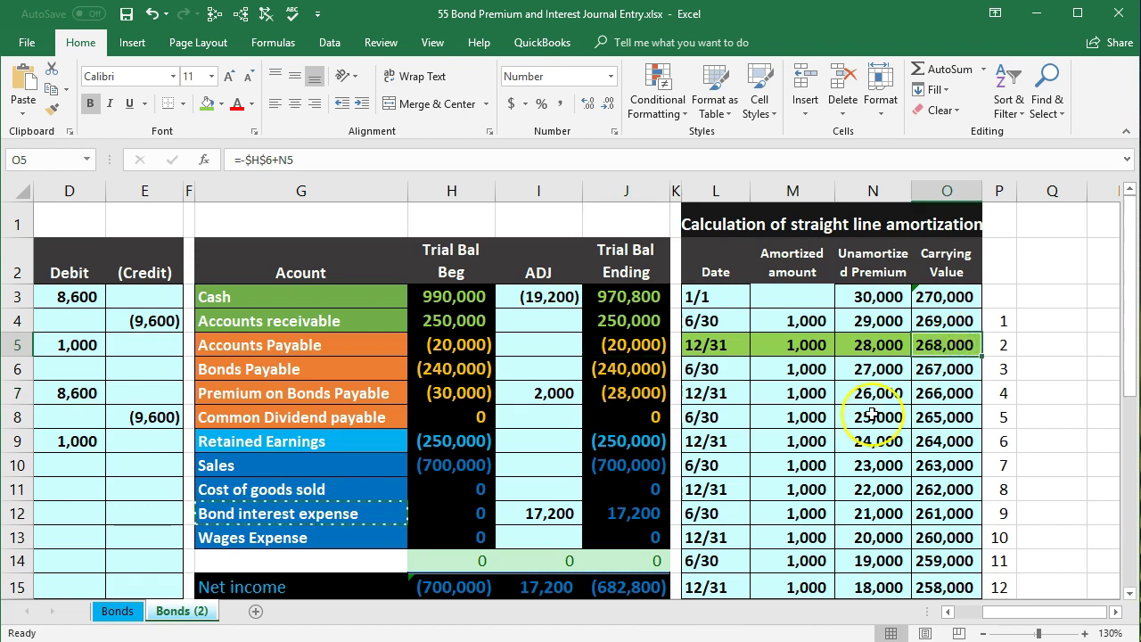
left_click(657, 391)
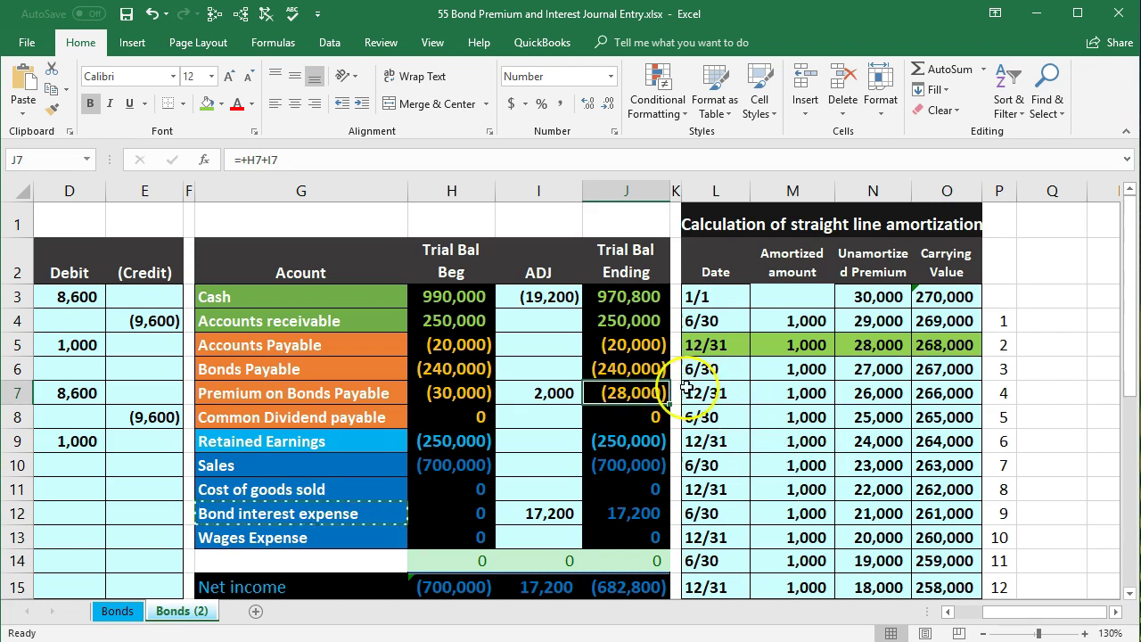
left_click(647, 373)
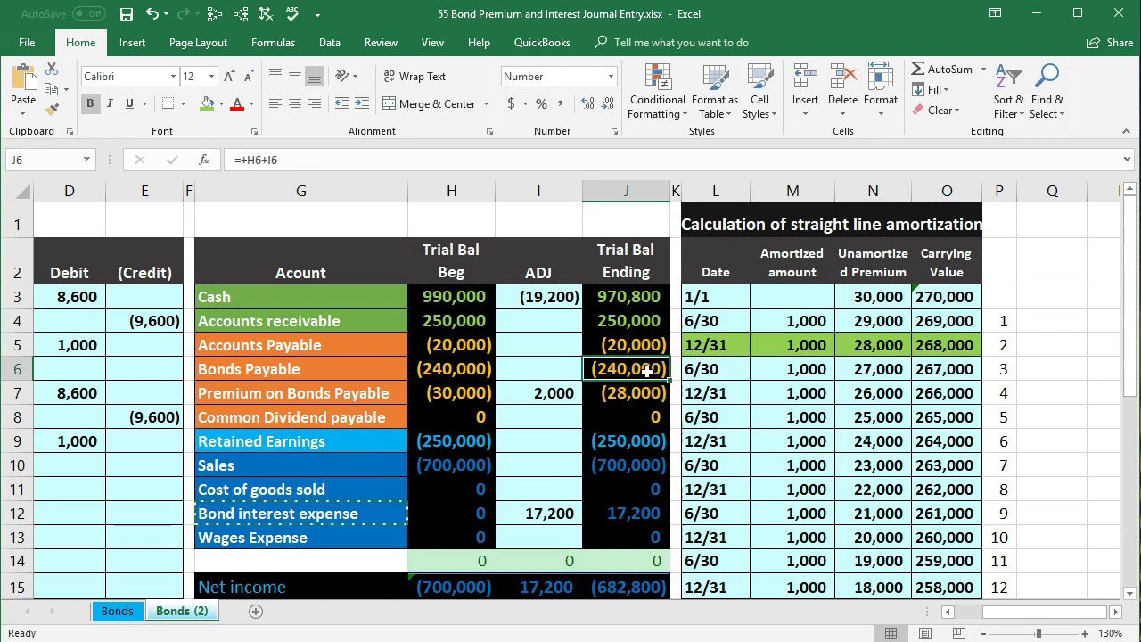